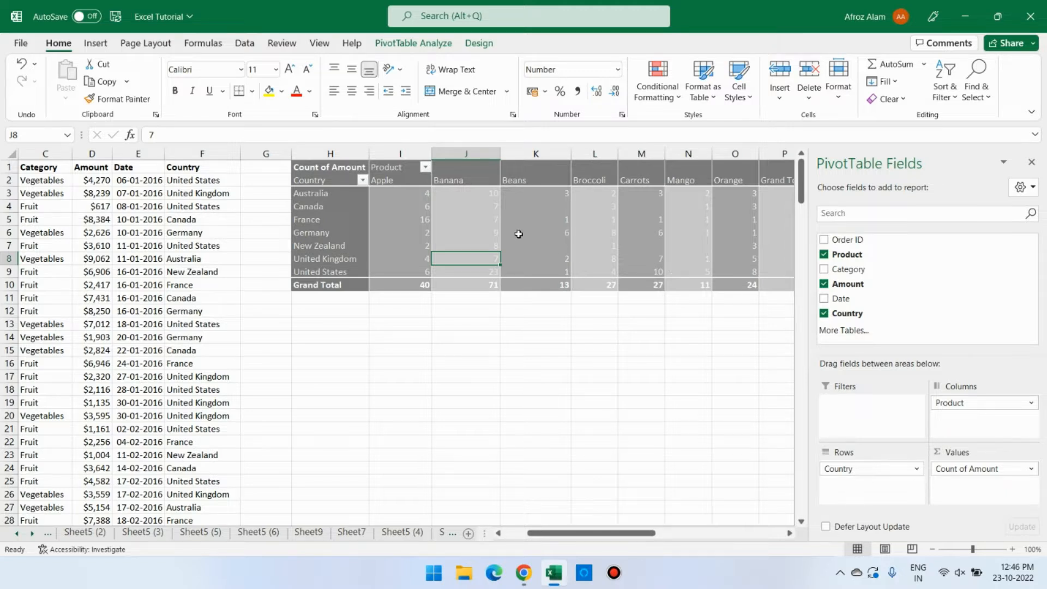
Step: Rename the pivot table to "Tech SKills 2"
mouse_move(518, 234)
left_click(427, 248)
left_click(363, 233)
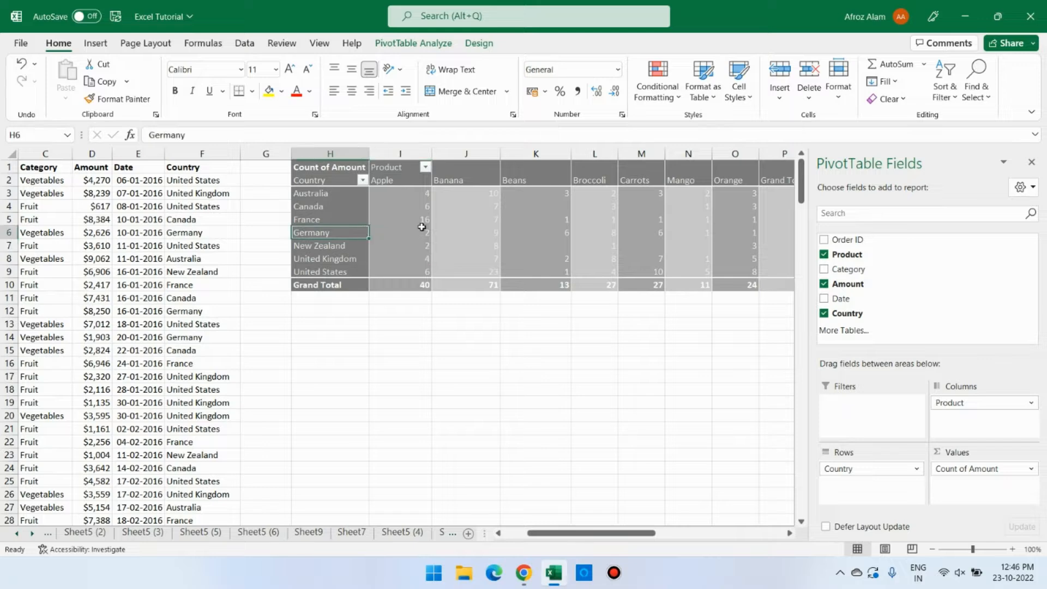
left_click(422, 43)
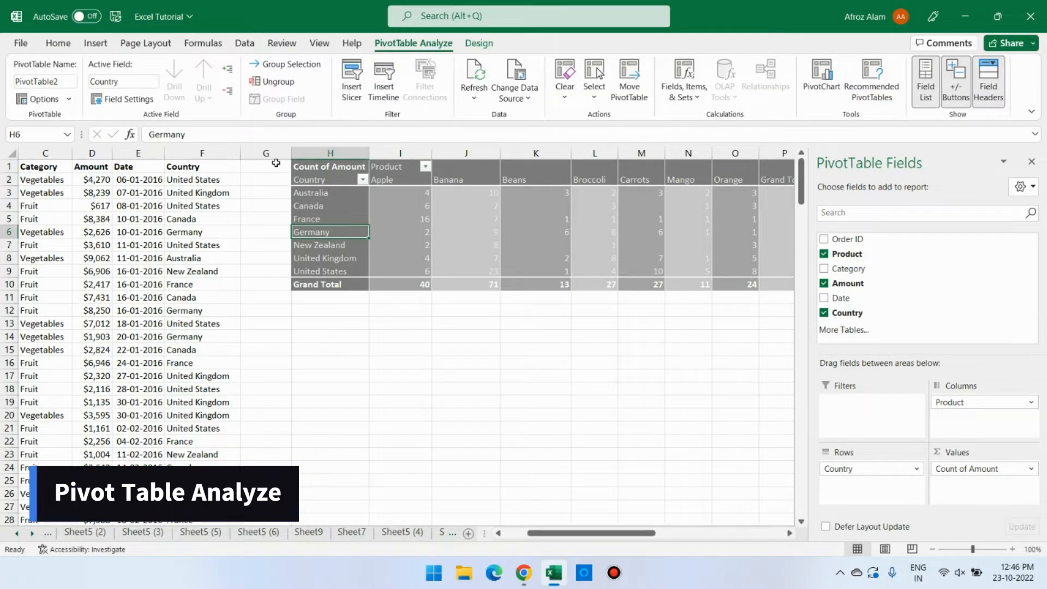
left_click(58, 80)
left_click(15, 81)
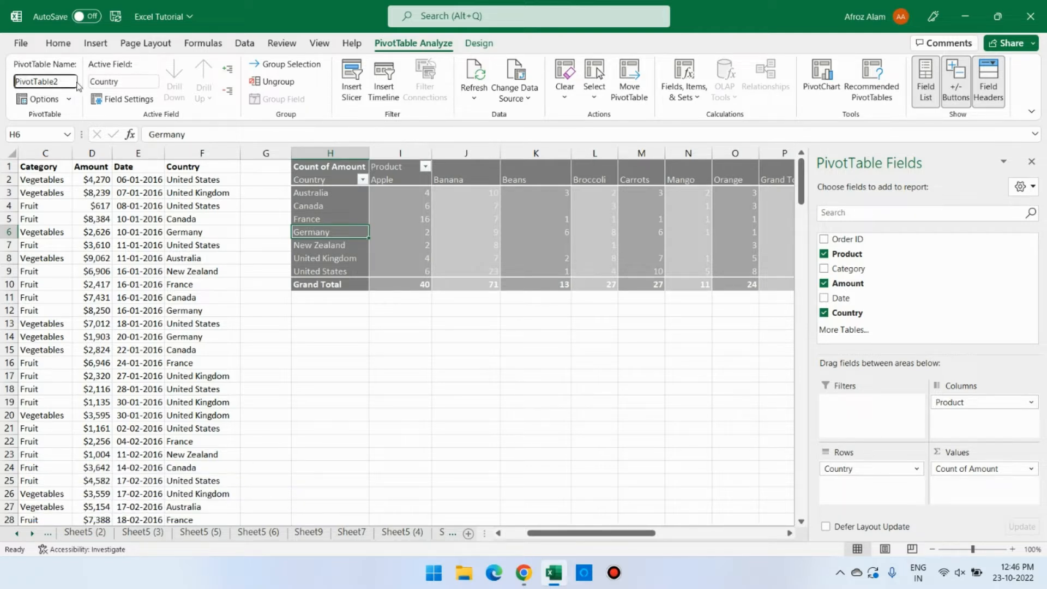
left_click_drag(70, 80, 1, 65)
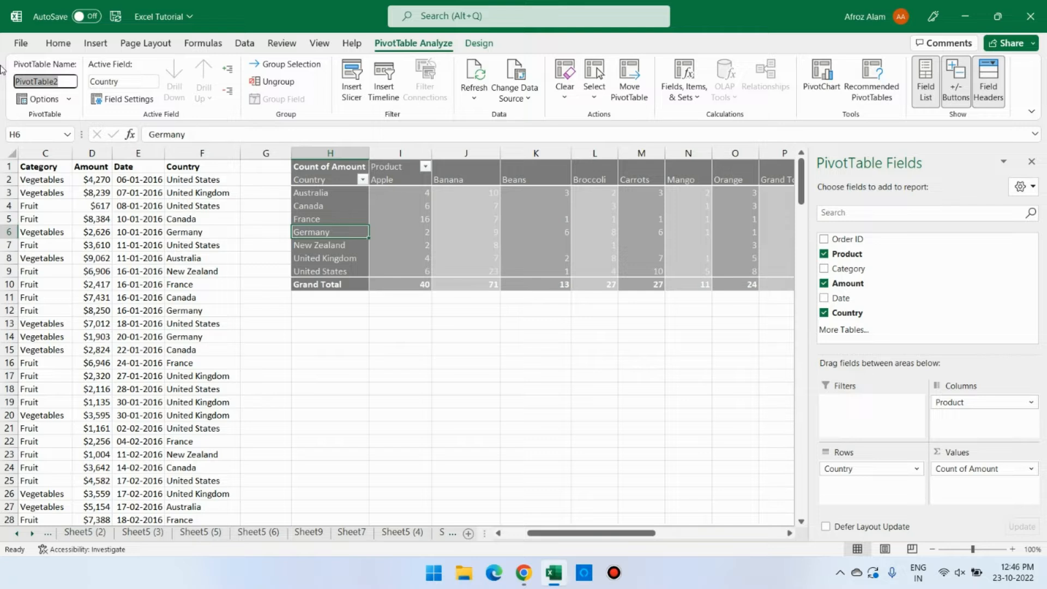
type("Tech SKills 2")
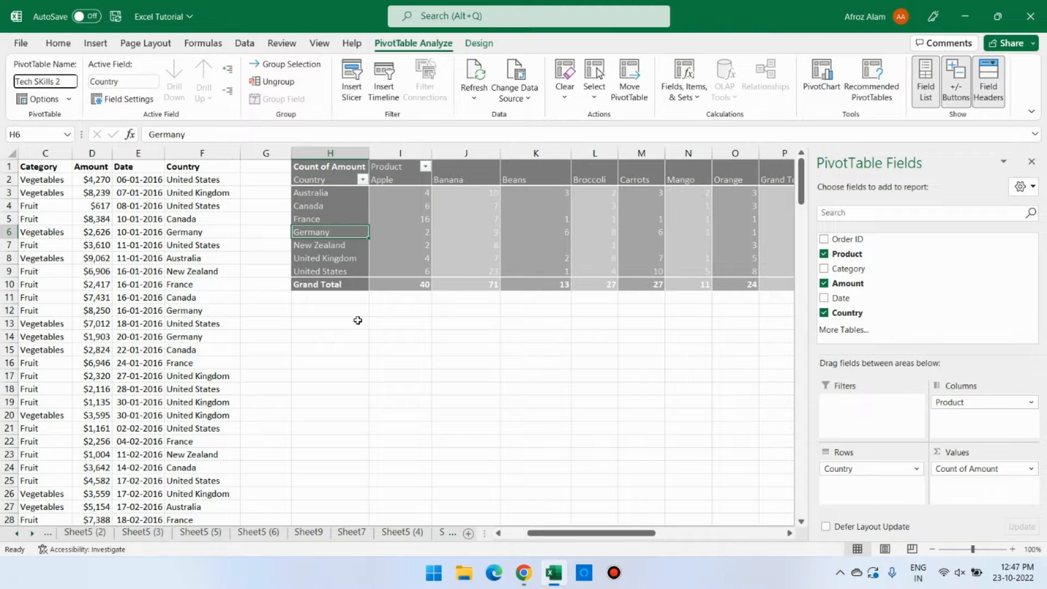
left_click(414, 335)
left_click(371, 231)
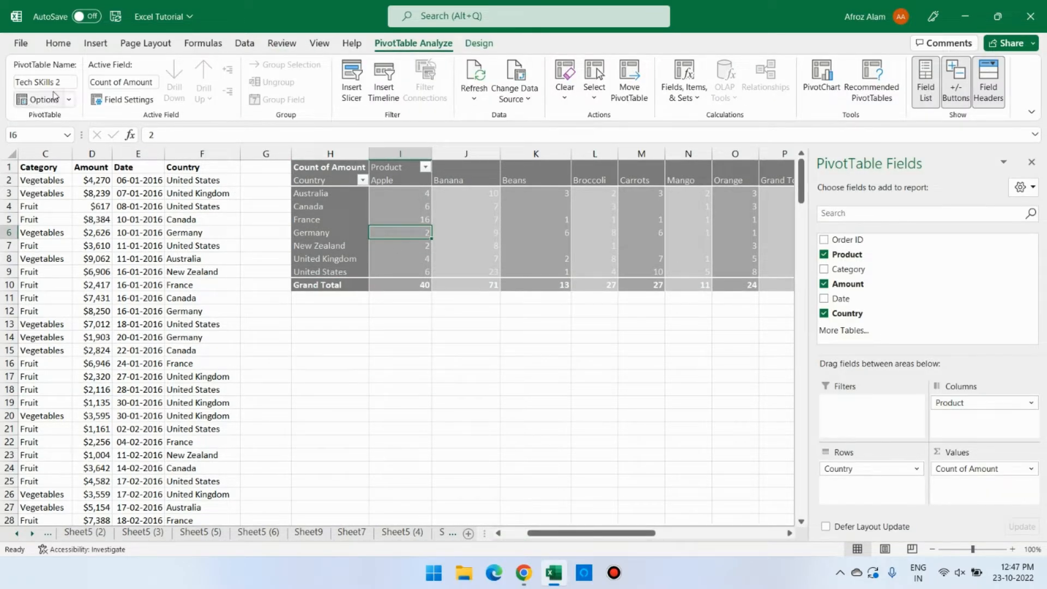
left_click(70, 99)
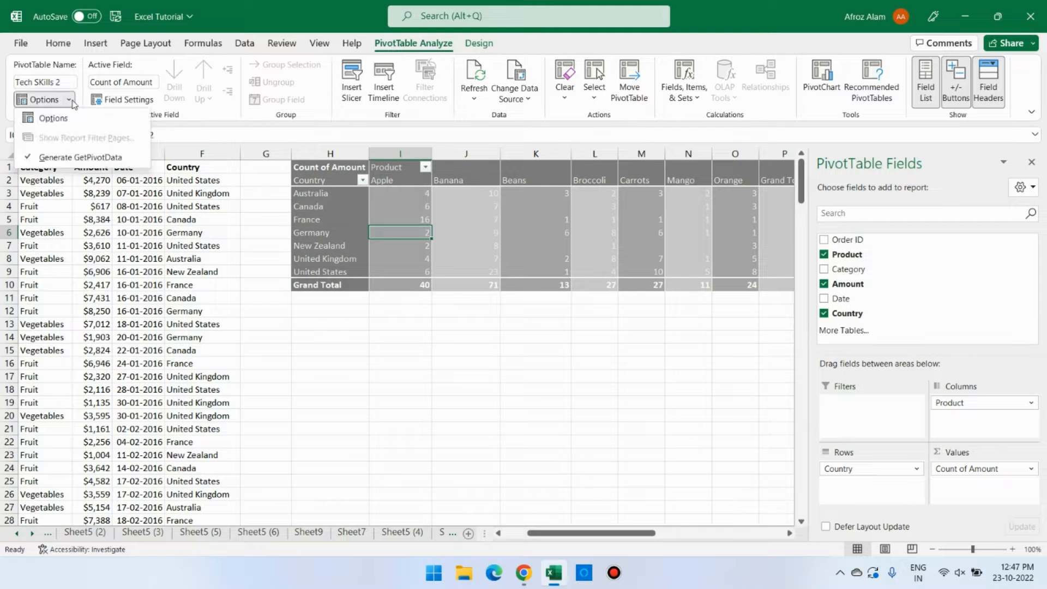
left_click(70, 100)
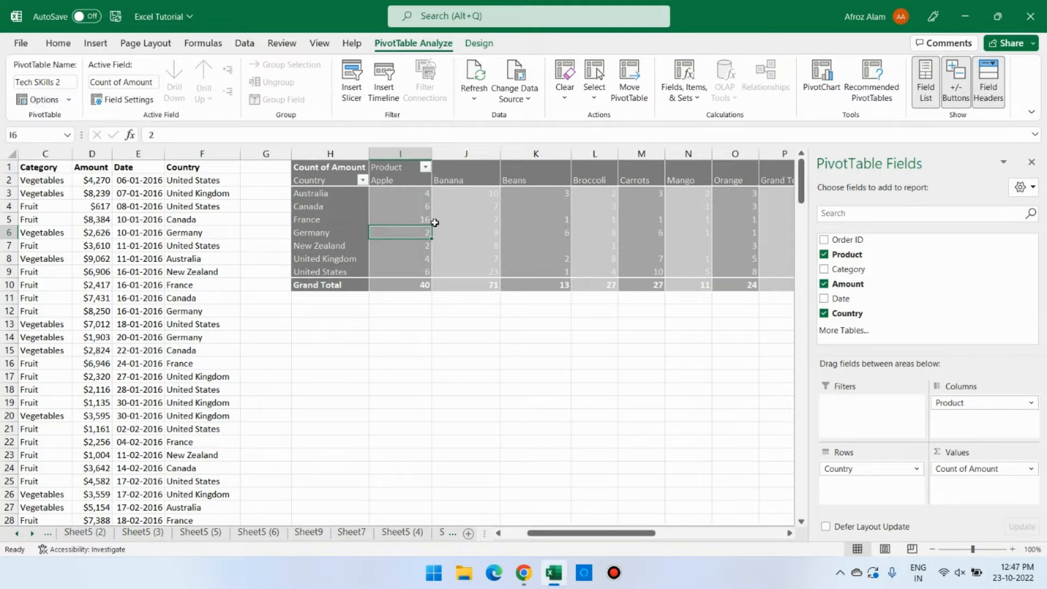
left_click(479, 230)
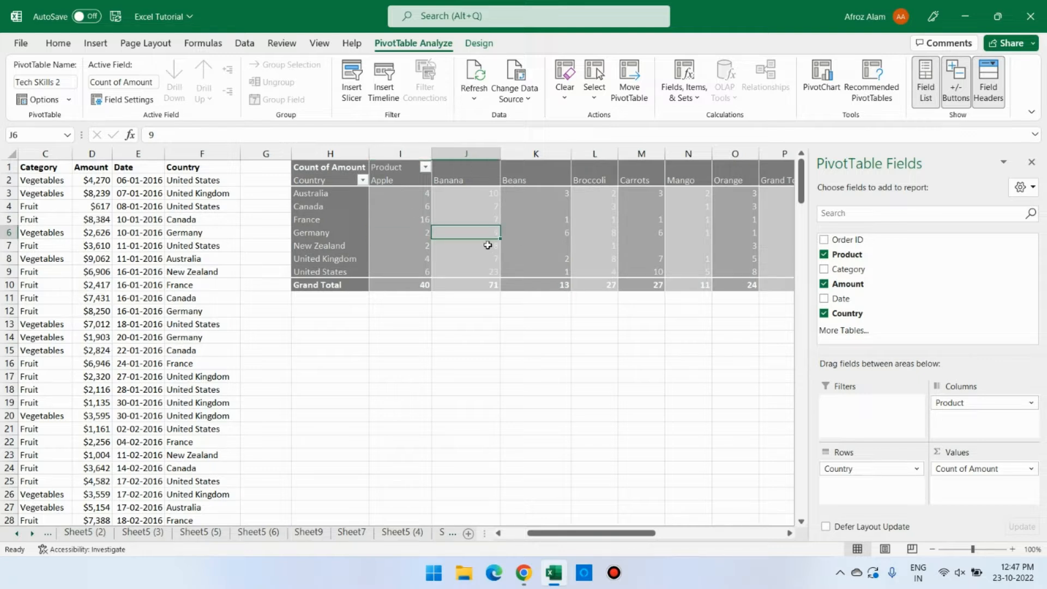
left_click(422, 223)
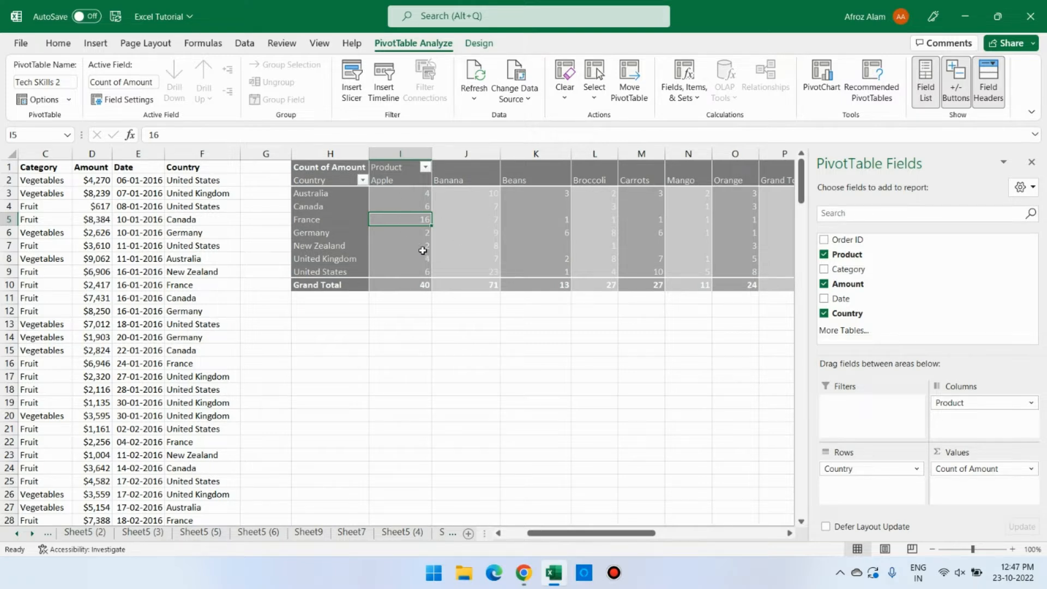
Step: Change the pivot table's Amount value field to summarize by Sum
left_click(1026, 469)
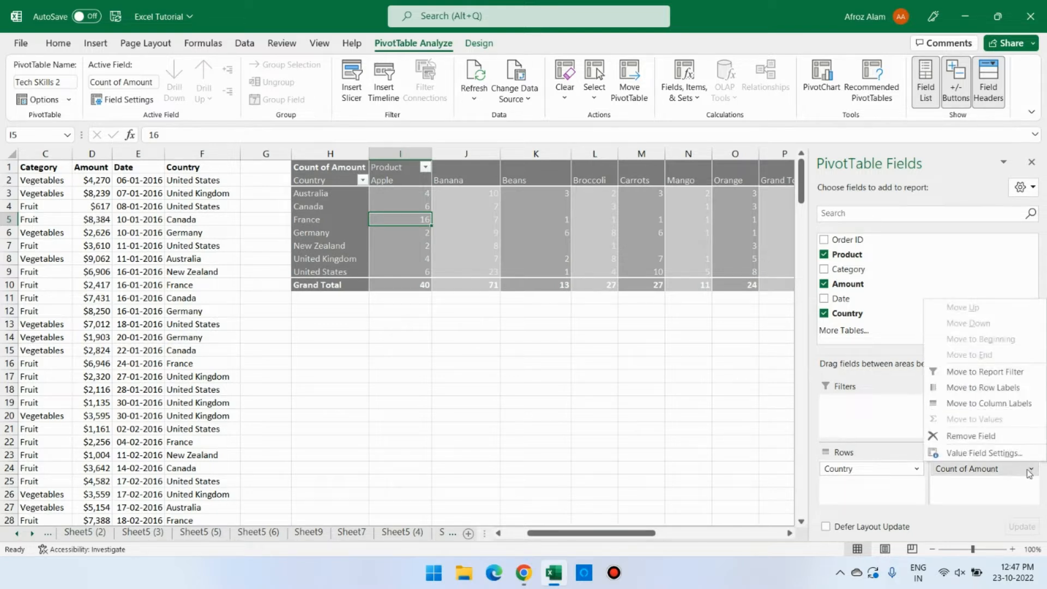
left_click(987, 457)
left_click(559, 303)
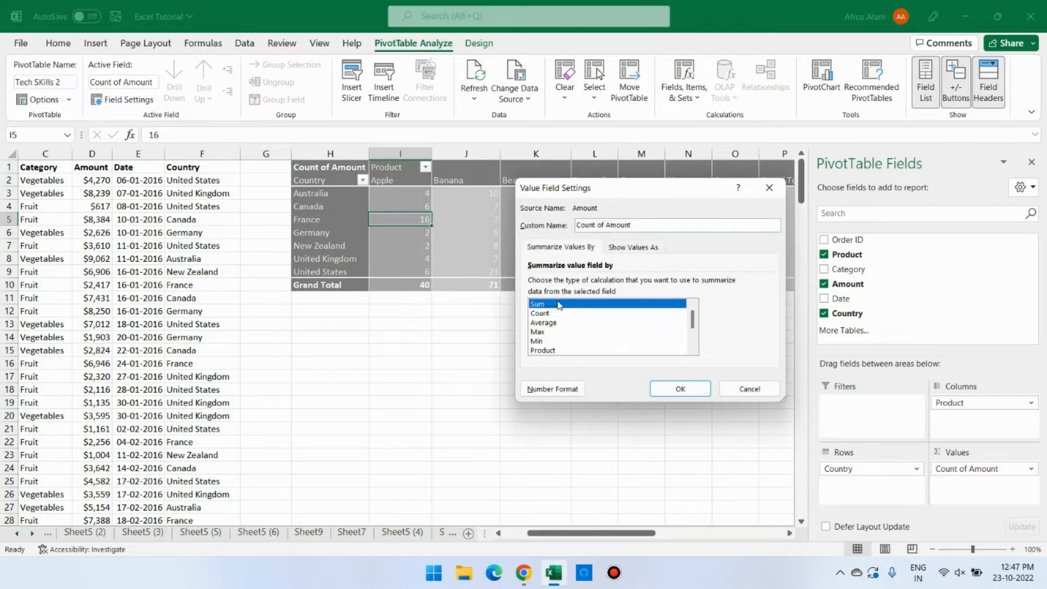
left_click(680, 391)
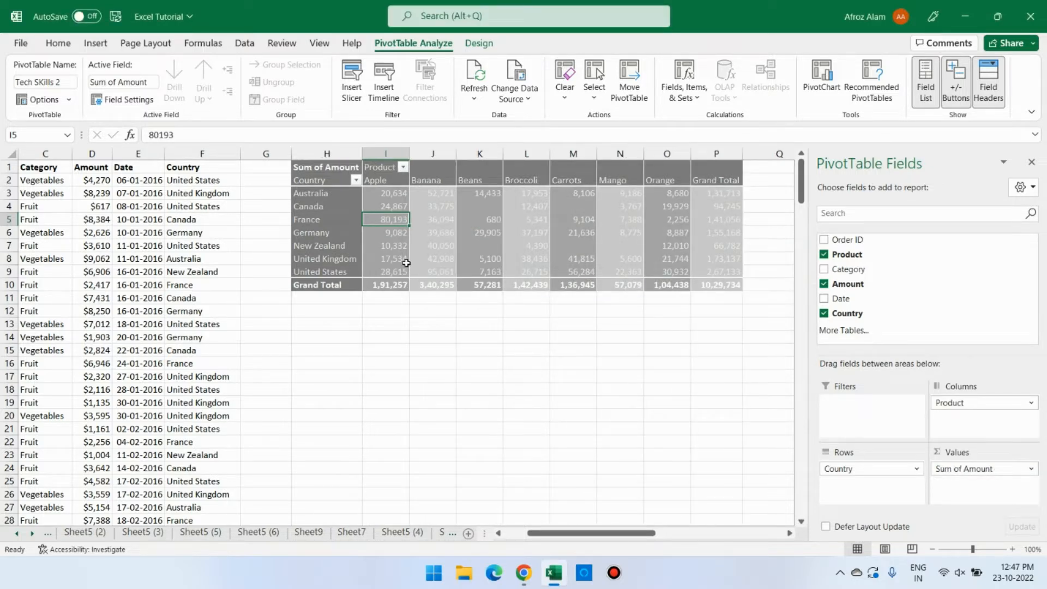
left_click(406, 262)
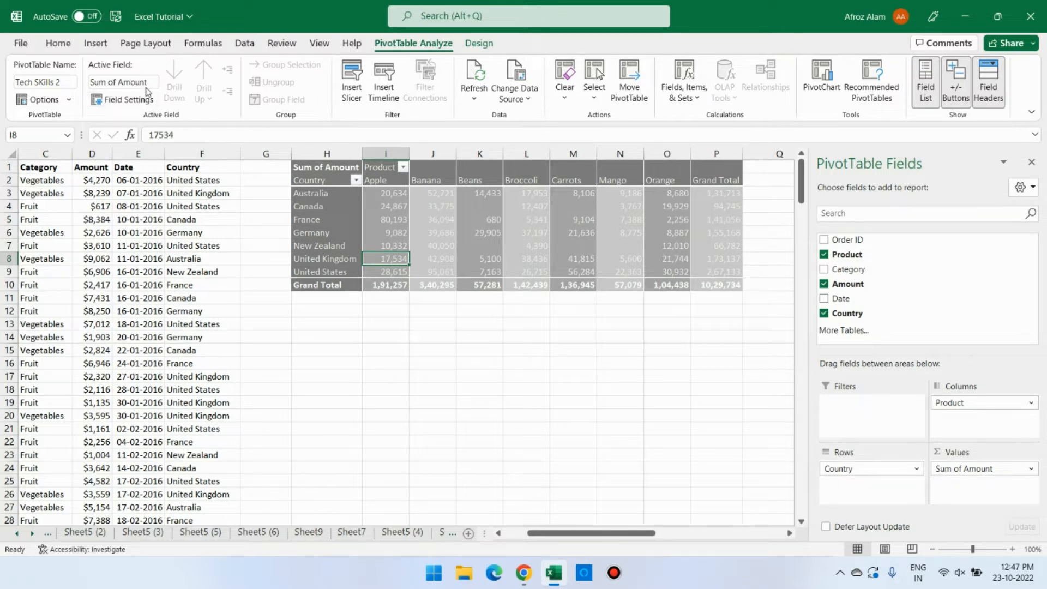
left_click(453, 338)
left_click(385, 246)
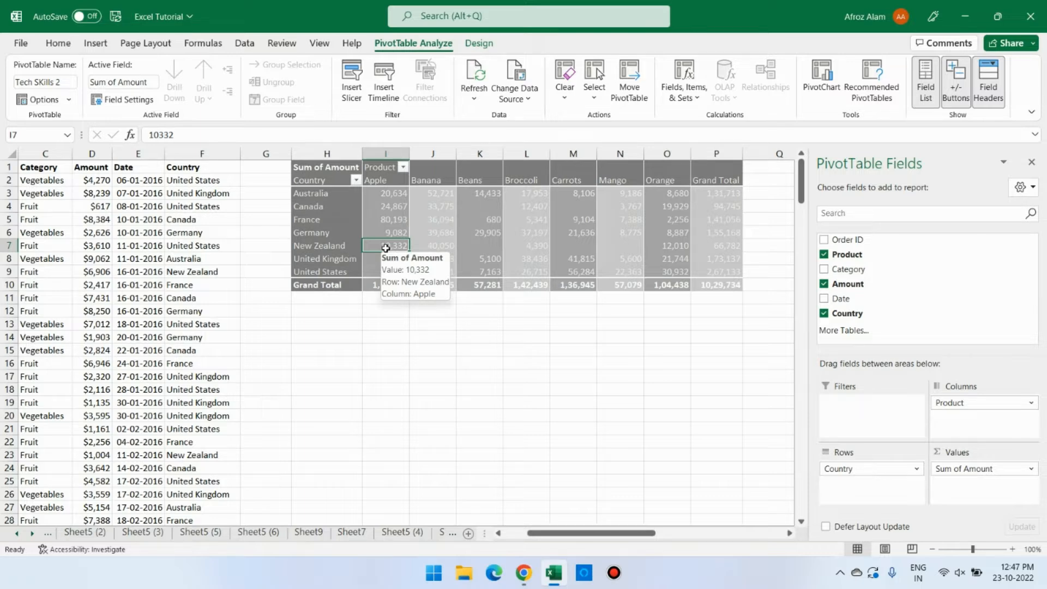
left_click(569, 361)
left_click(432, 258)
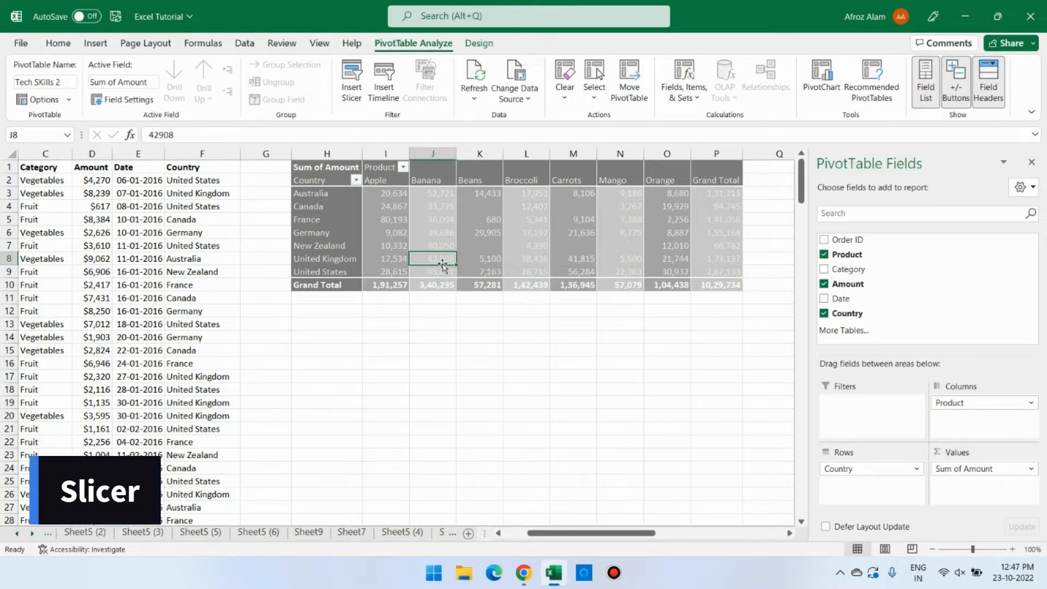
left_click(603, 327)
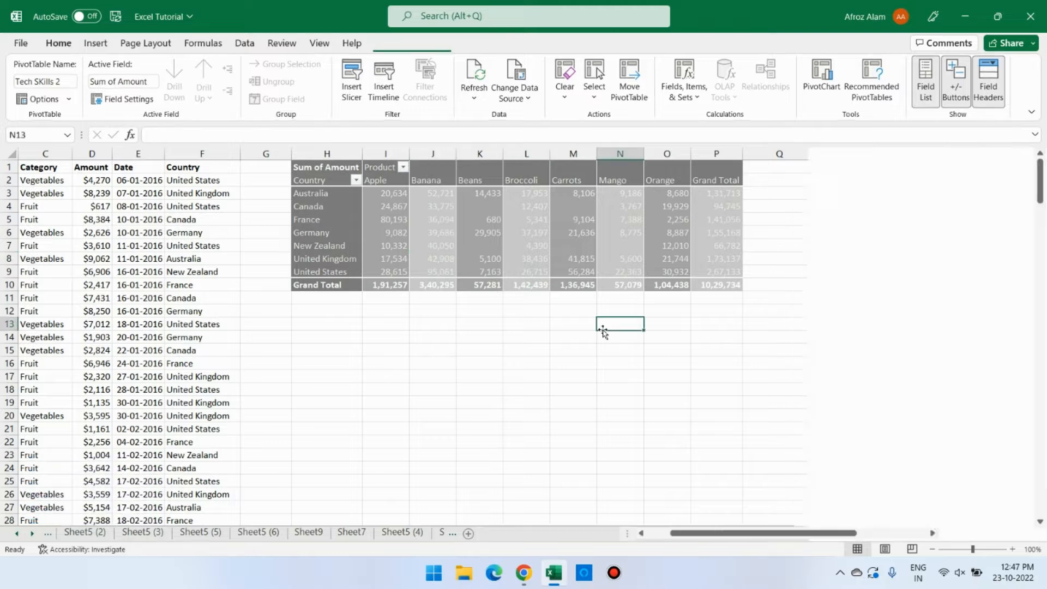
left_click(478, 270)
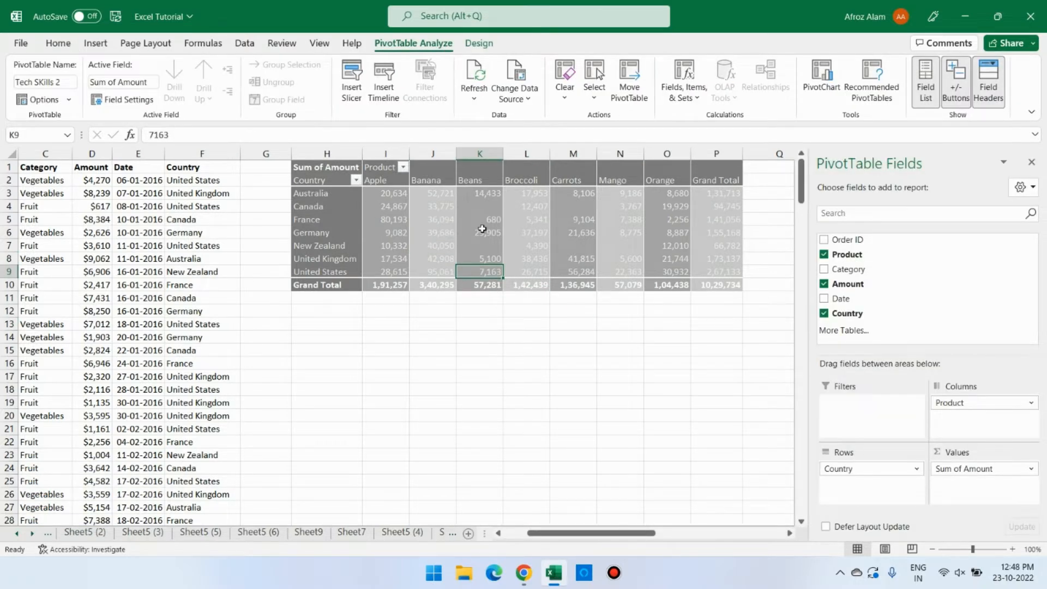
Step: Insert a slicer for the Country field of the pivot table
left_click(389, 204)
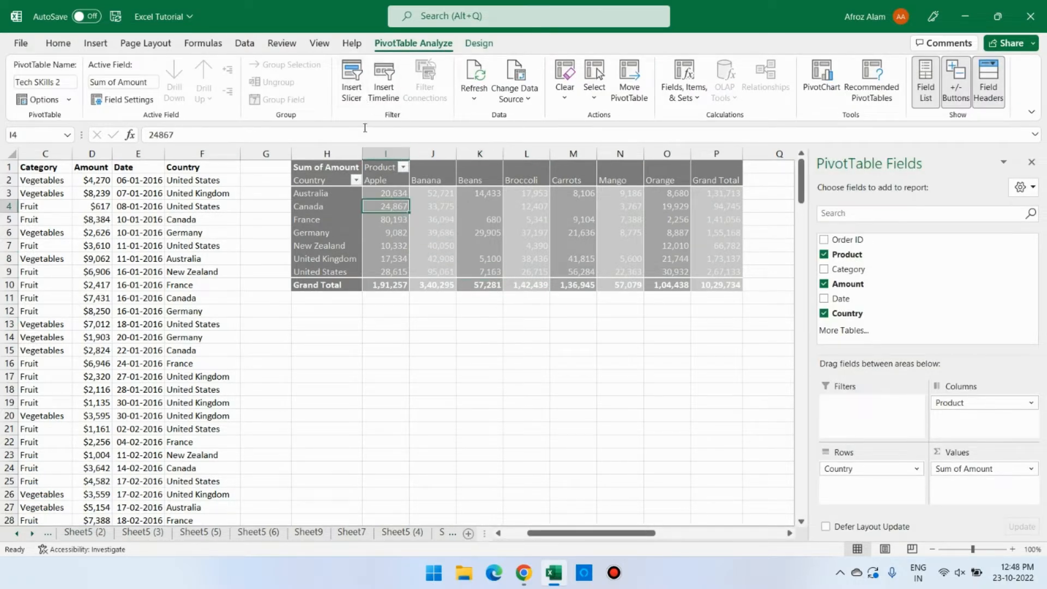
left_click(359, 102)
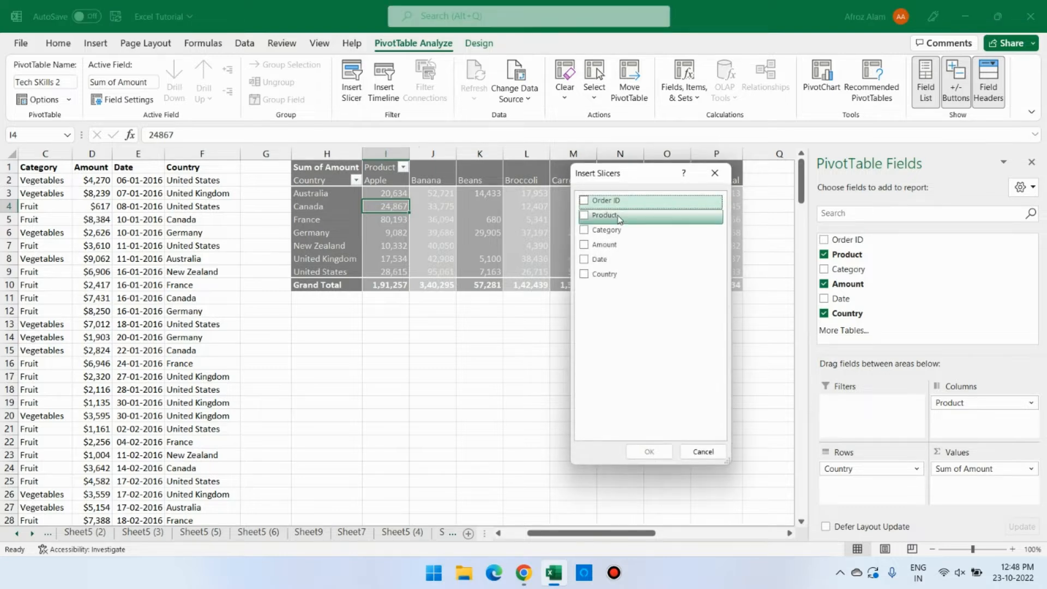
left_click_drag(614, 172, 656, 201)
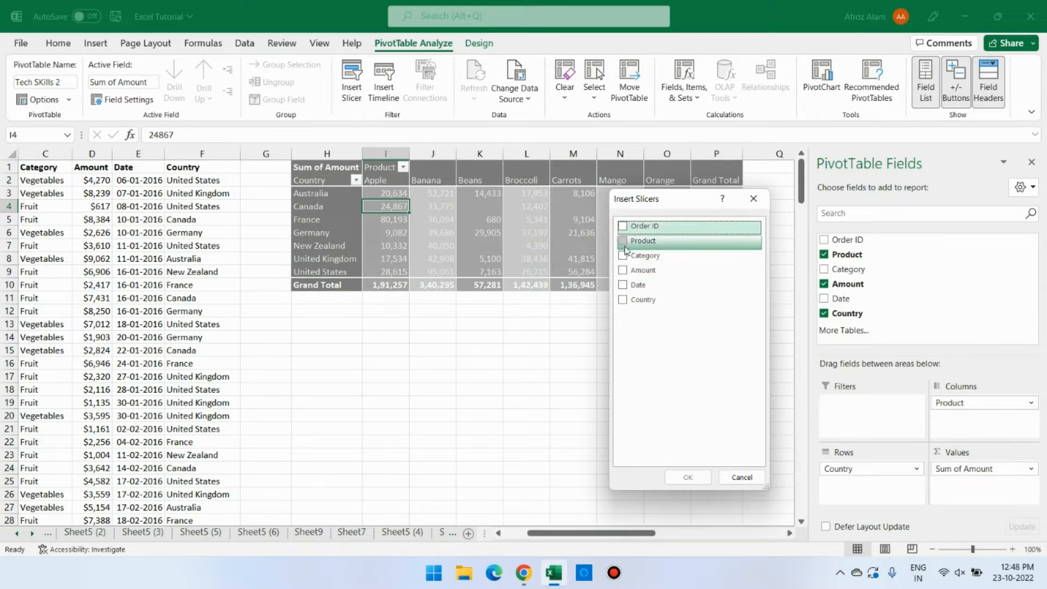
left_click(623, 300)
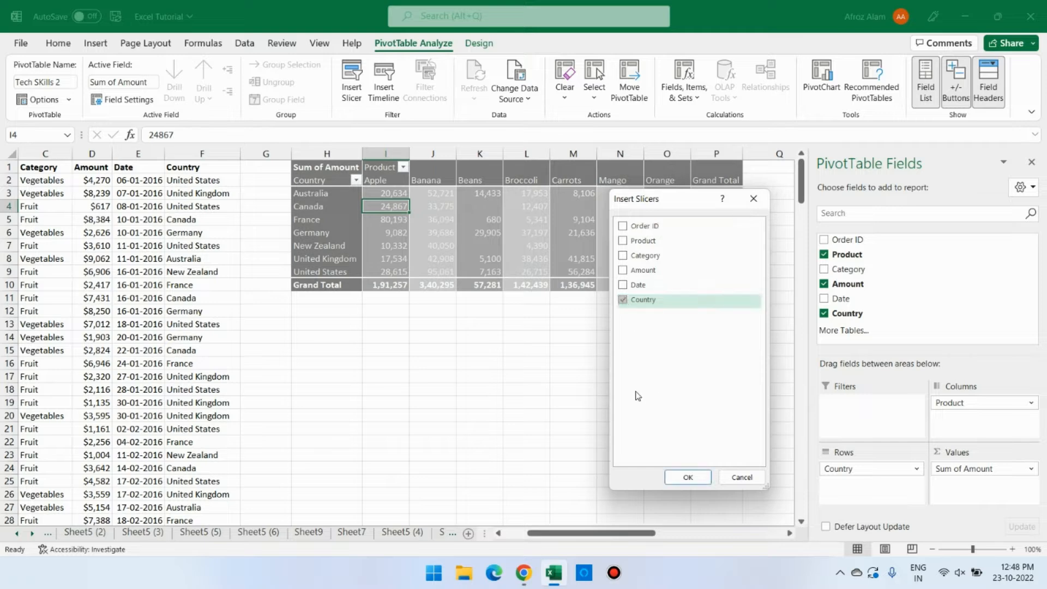
left_click(686, 477)
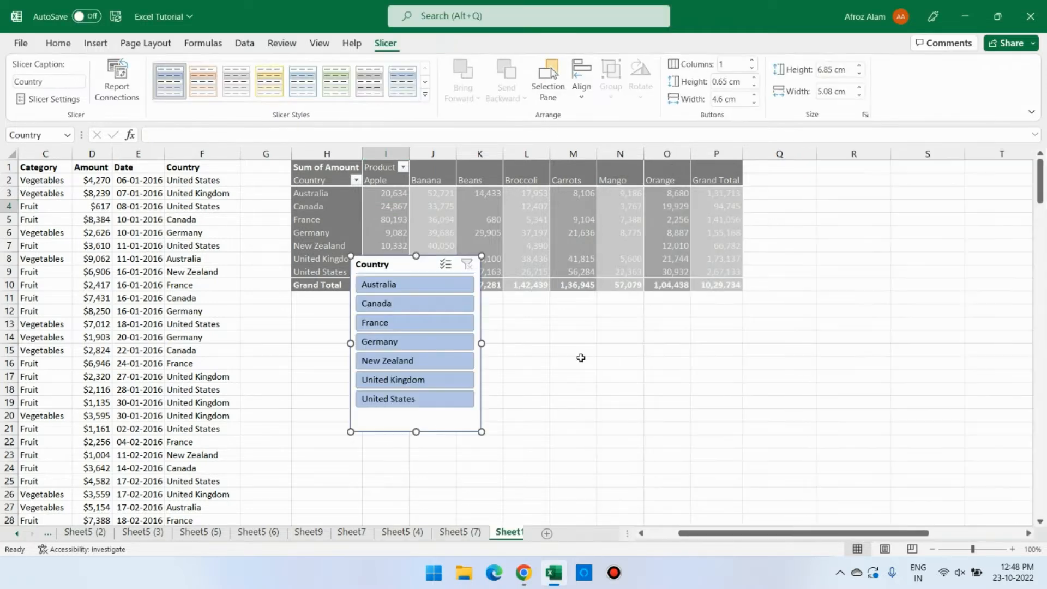
left_click(576, 362)
Step: Place the Country slicer a few rows below the pivot table and resize it to about 6.16 cm high and 5.29 cm wide
left_click_drag(409, 264, 337, 310)
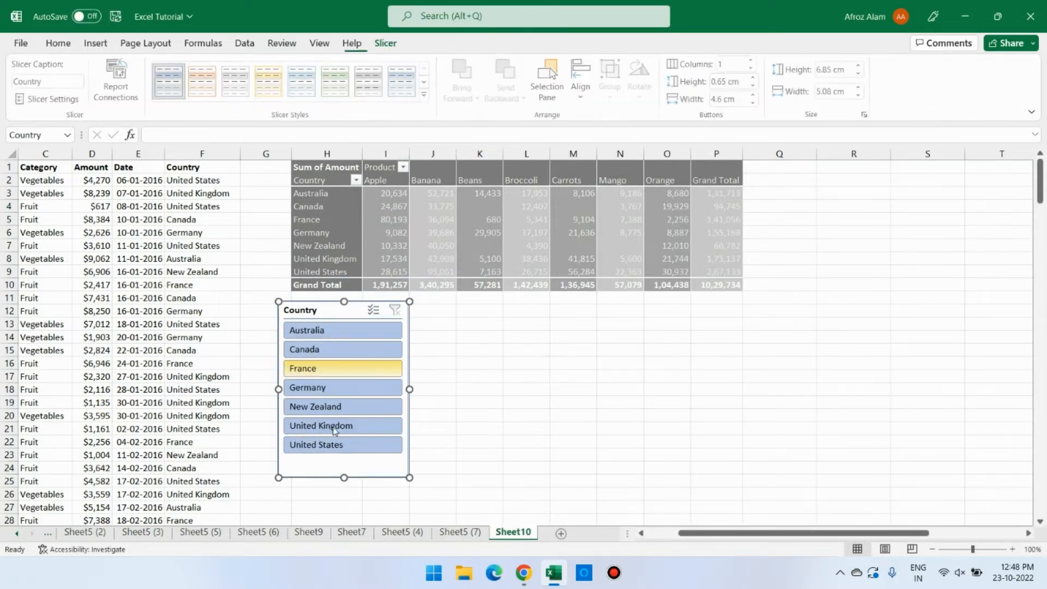
left_click_drag(343, 477, 345, 459)
left_click(509, 442)
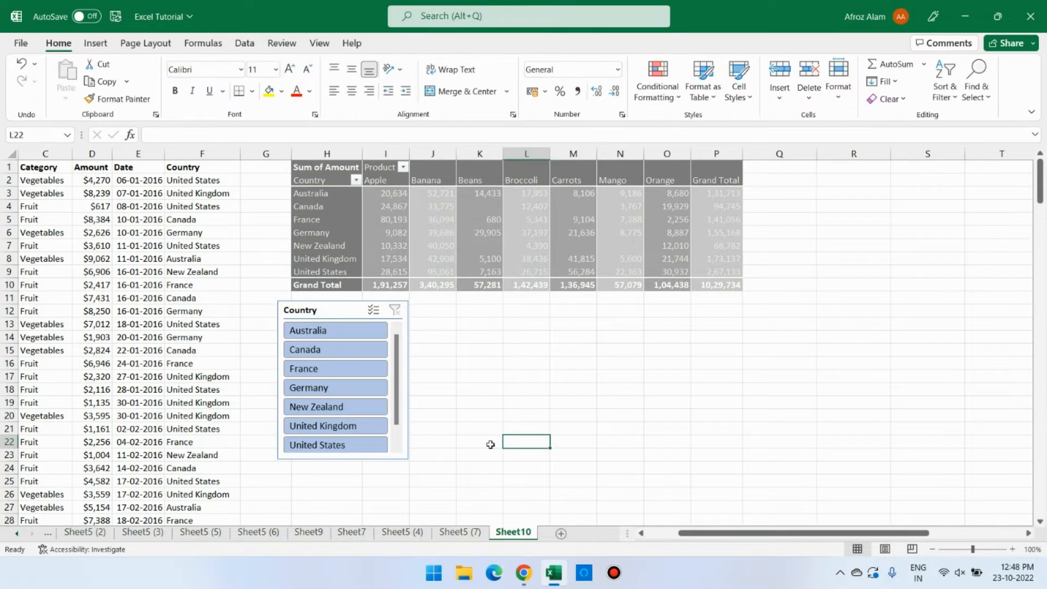
left_click(397, 460)
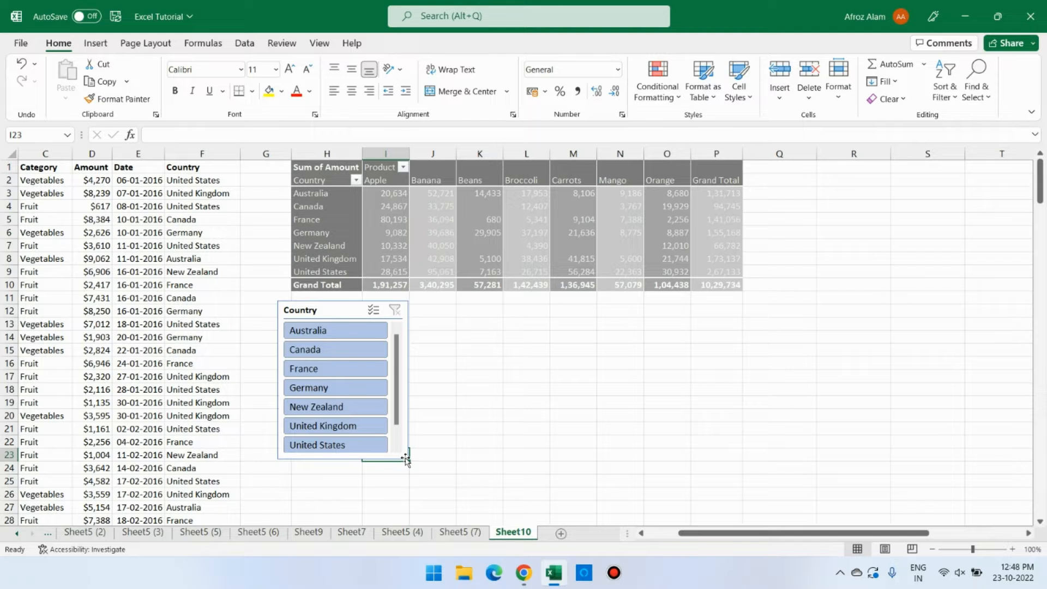
left_click(406, 460)
left_click_drag(407, 459, 415, 489)
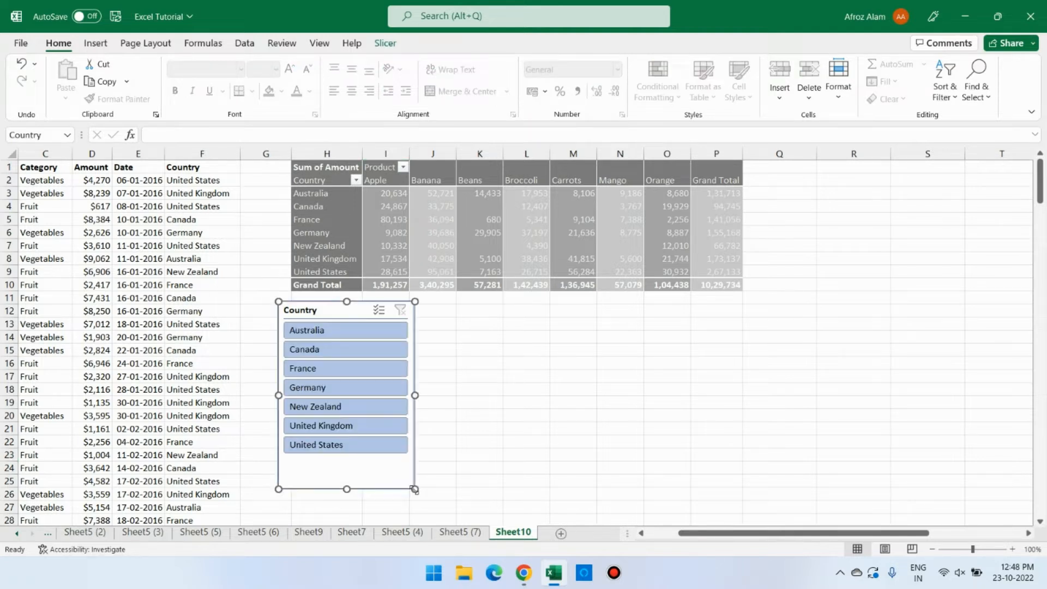
left_click_drag(346, 489, 345, 460)
left_click(505, 467)
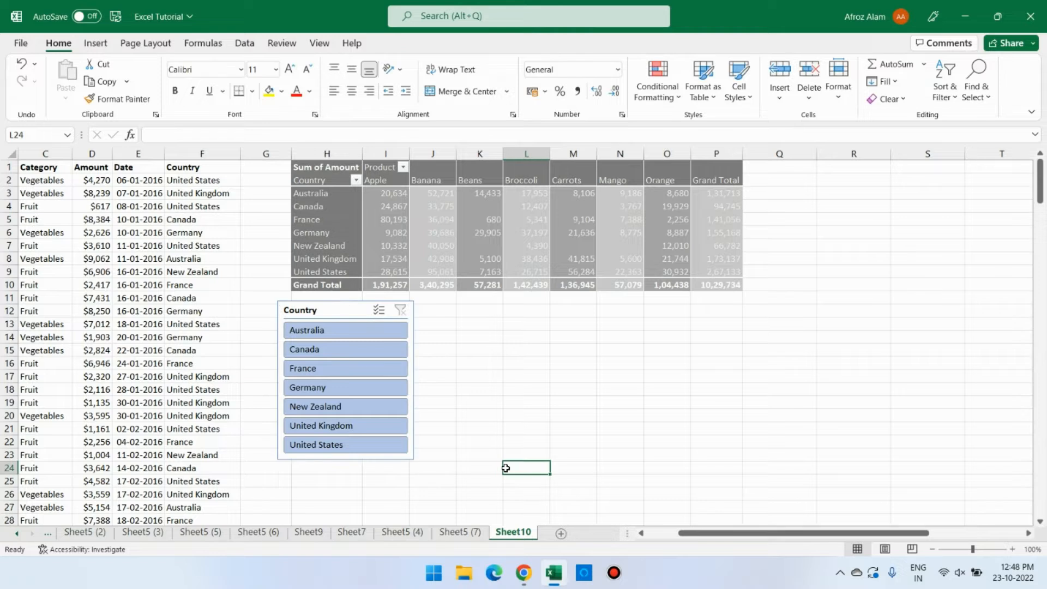
left_click(342, 315)
left_click_drag(342, 315, 356, 368)
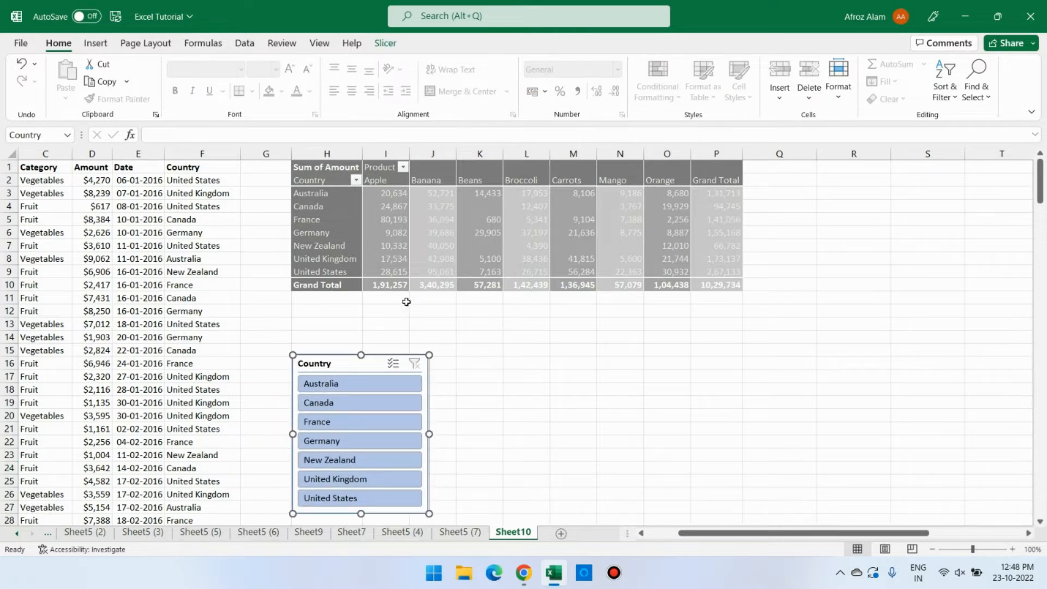
Step: Set the Country slicer to one column with buttons 0.6 cm high and 4.9 cm wide, and move it up to row 14
left_click(386, 46)
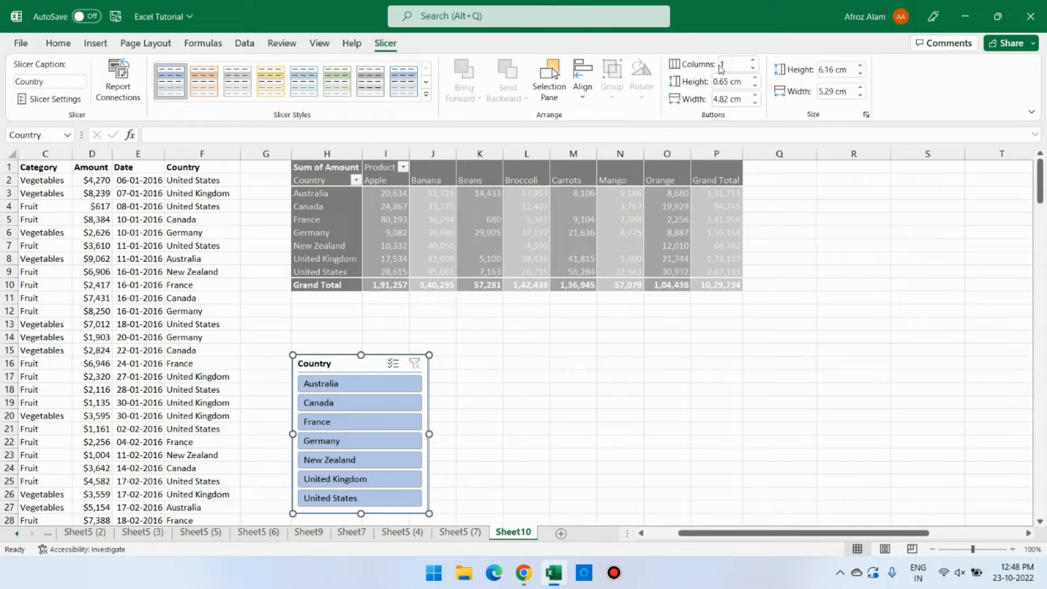
left_click(754, 61)
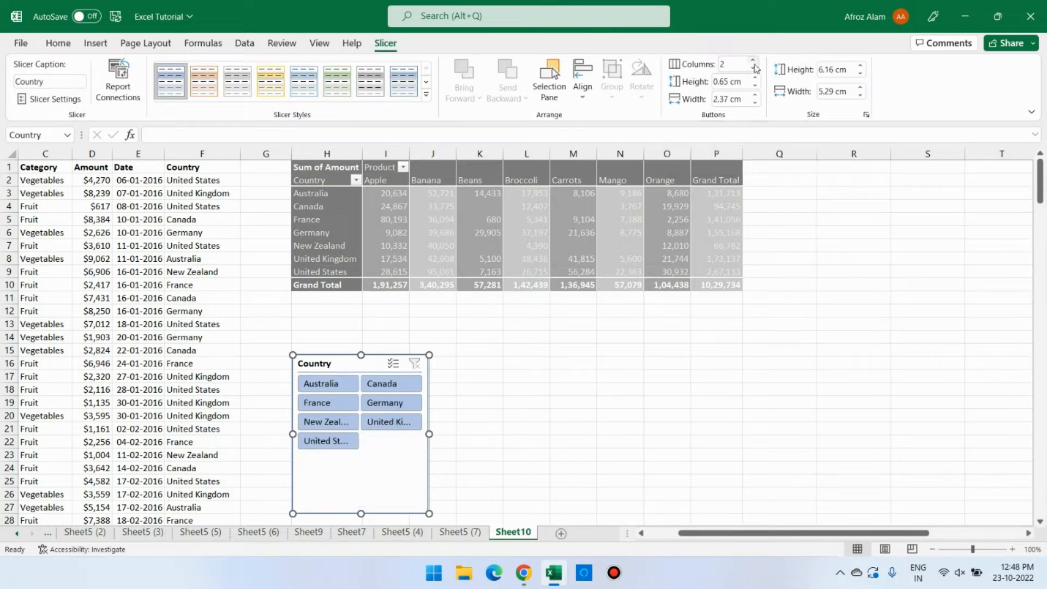
left_click(754, 67)
left_click(755, 78)
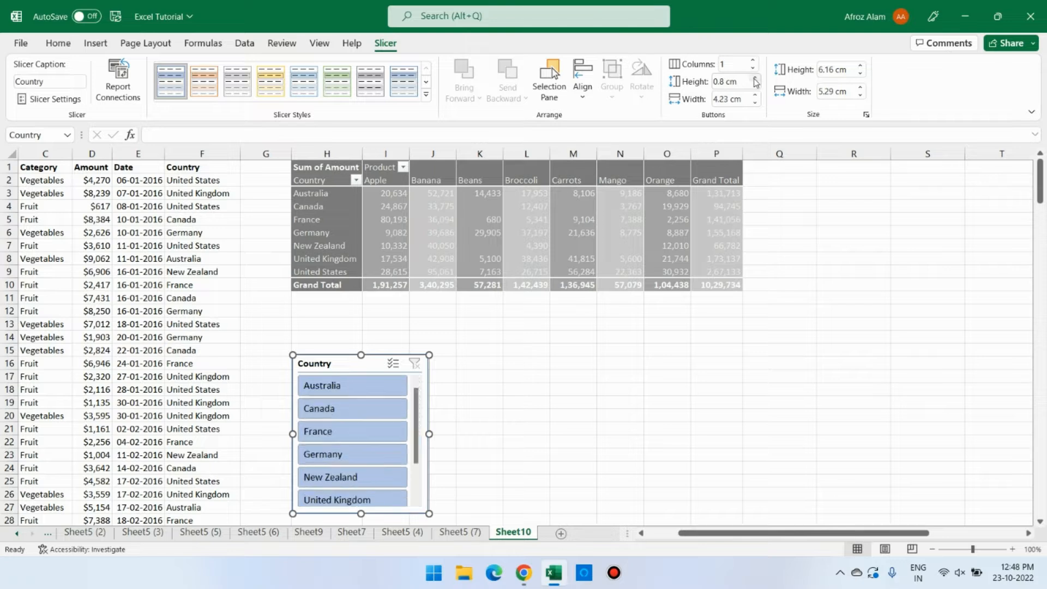
left_click(755, 86)
left_click(756, 96)
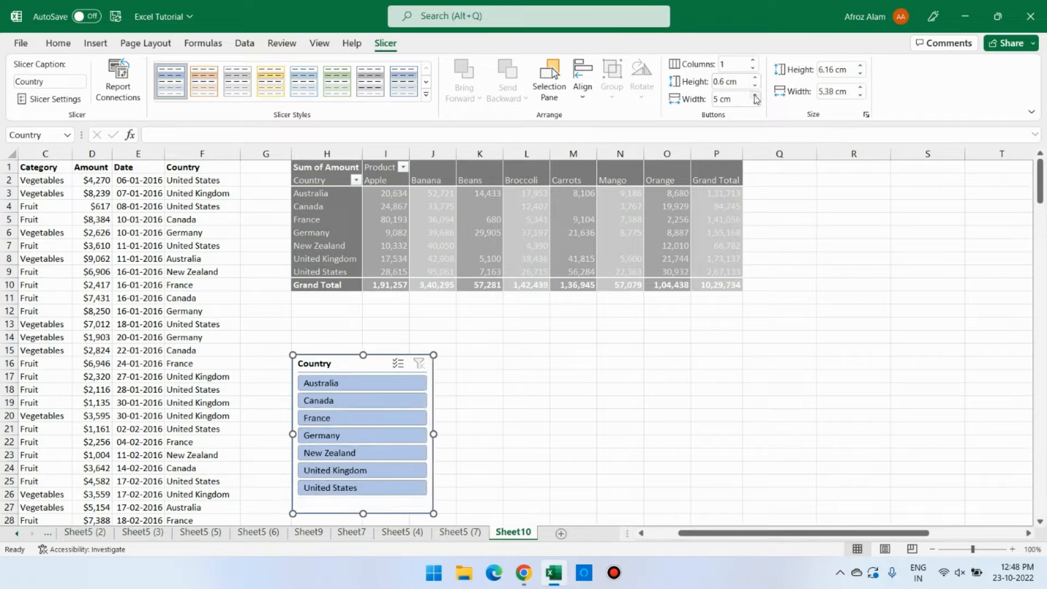
left_click(755, 103)
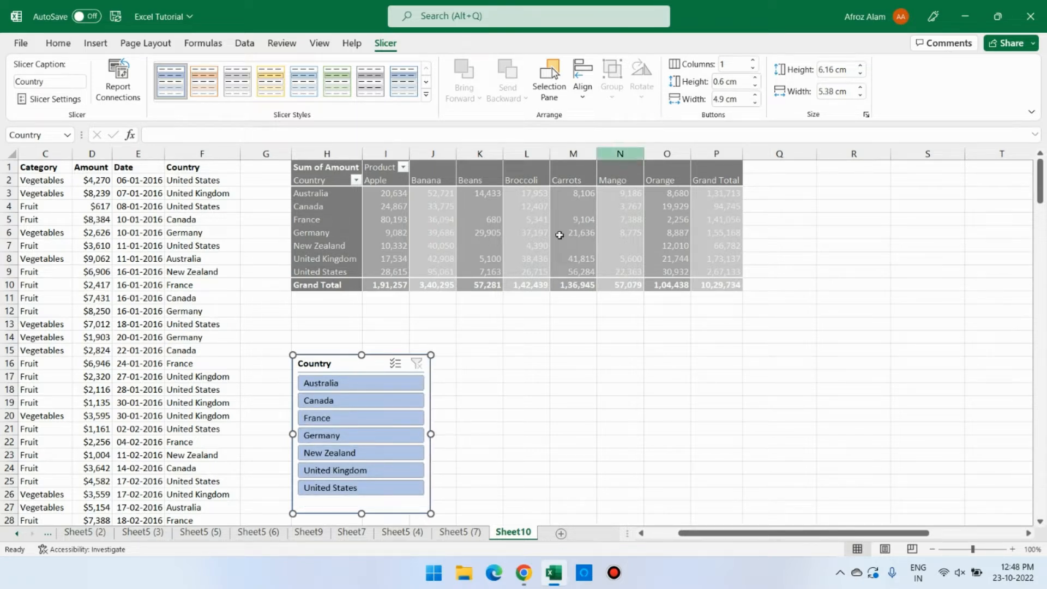
left_click(498, 363)
left_click_drag(355, 363, 355, 342)
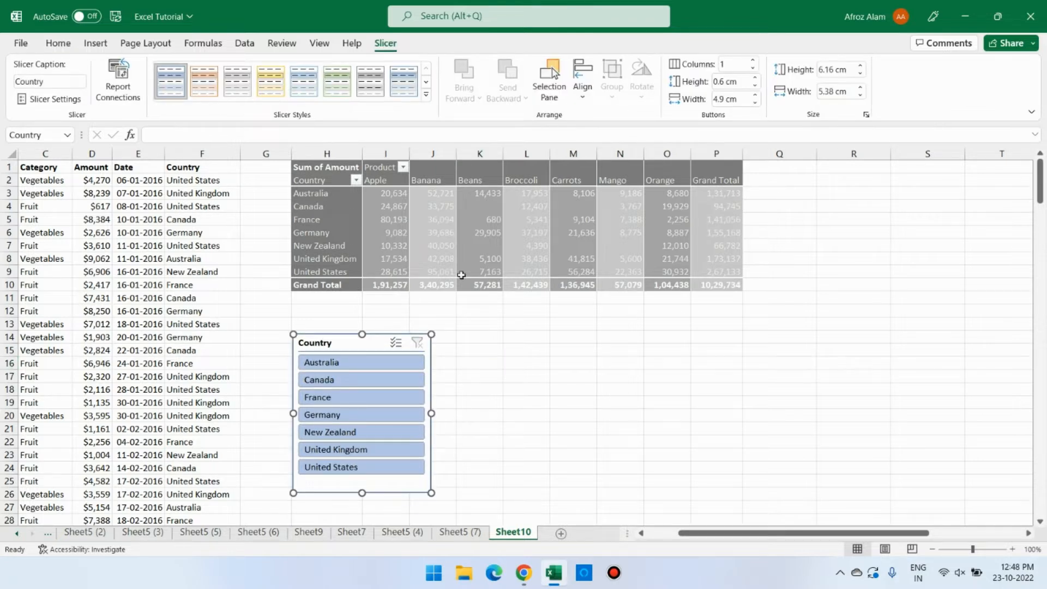
Step: Filter the pivot table with the Country slicer by Canada, France, Germany and Canada again, and clear the slicer's filter
mouse_move(461, 274)
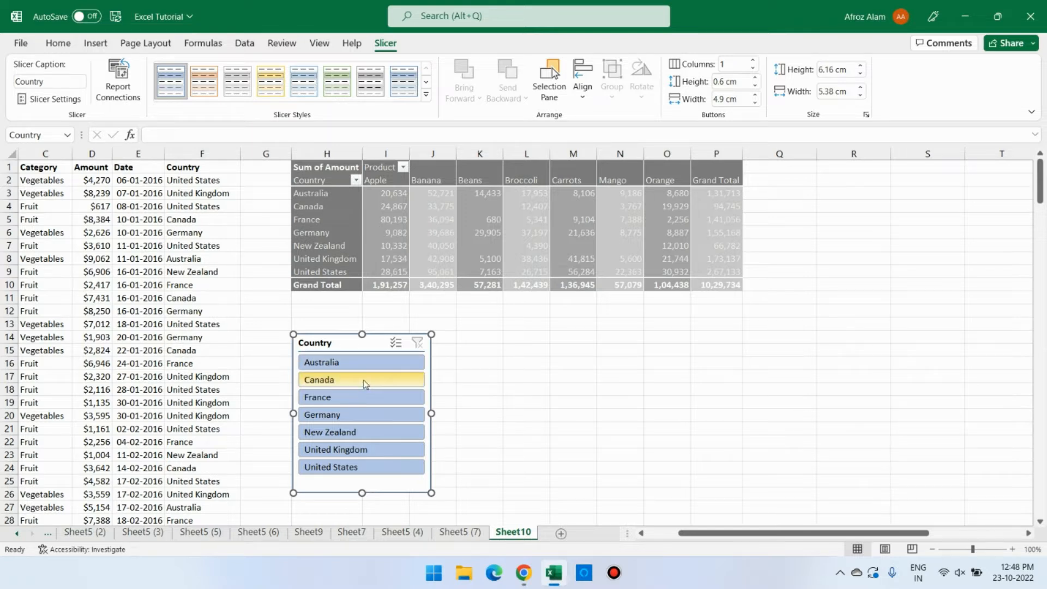
left_click(381, 380)
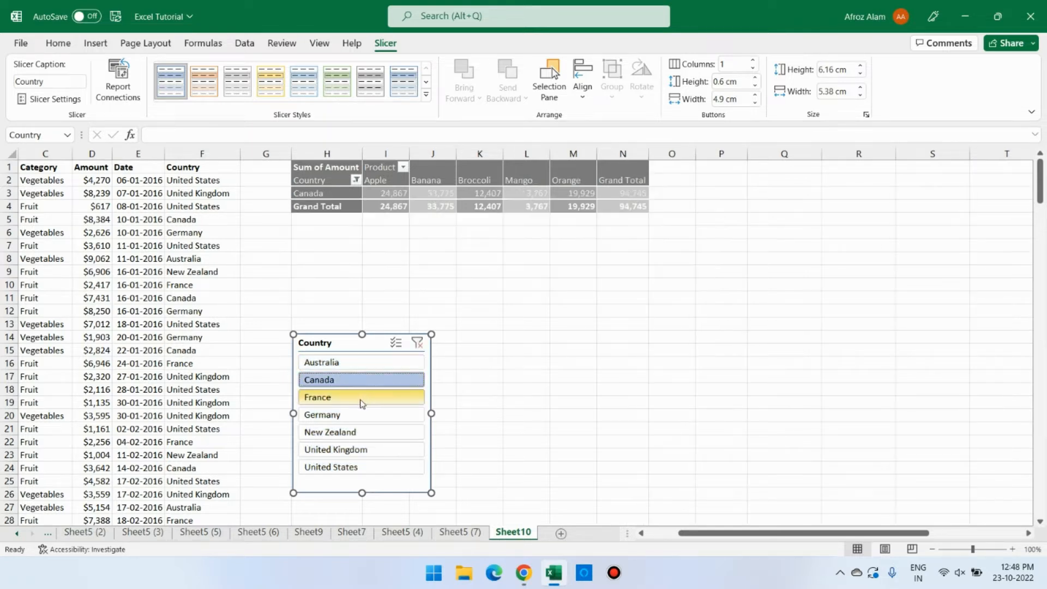
left_click(361, 402)
left_click(351, 419)
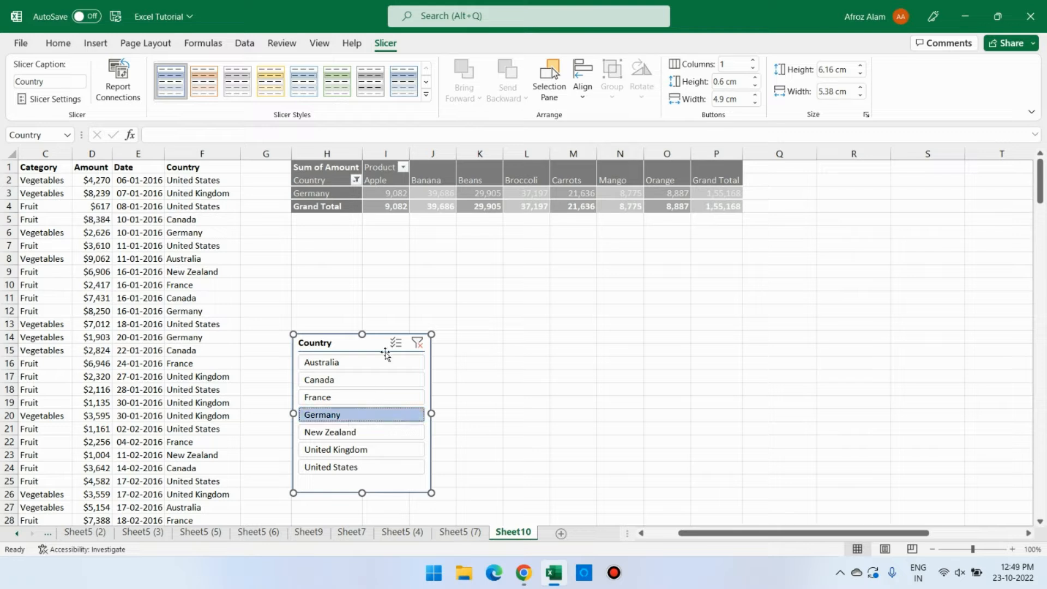
left_click(341, 385)
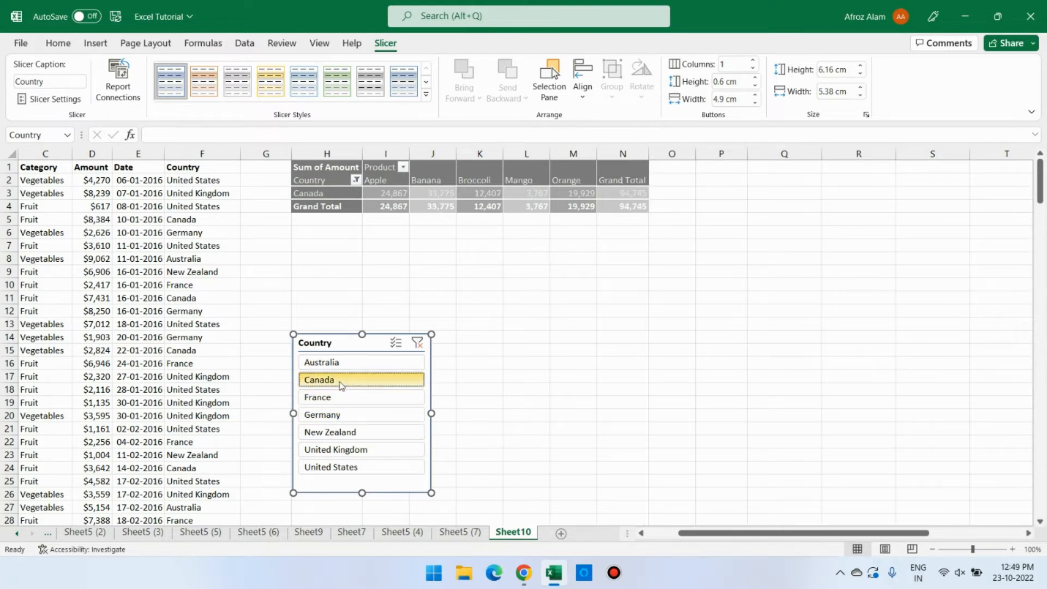
left_click(417, 343)
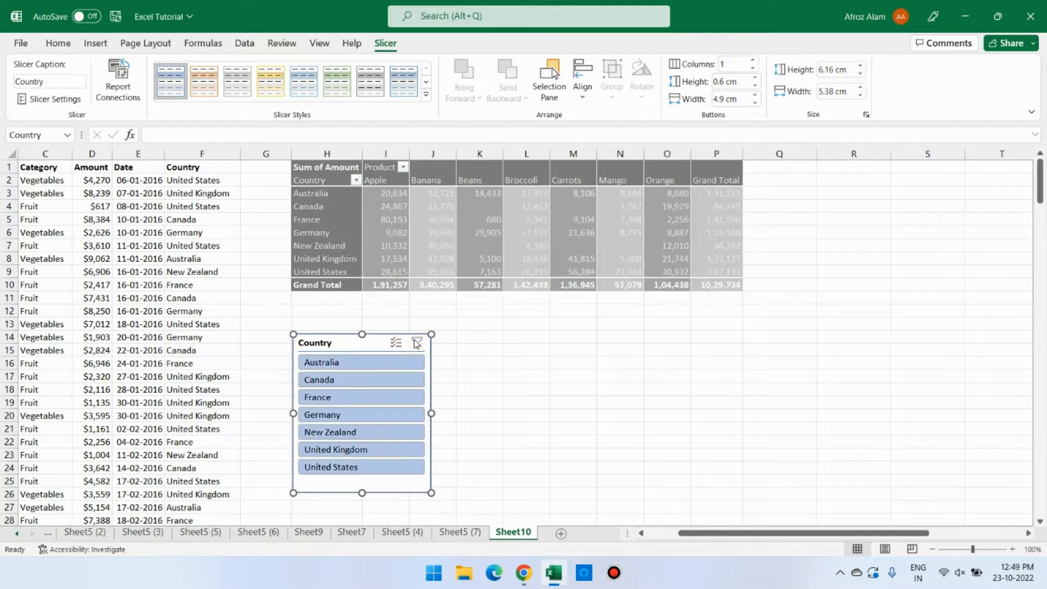
Step: Filter the pivot table's Country row labels to show only Canada, and clear that filter from the Country slicer
left_click(355, 180)
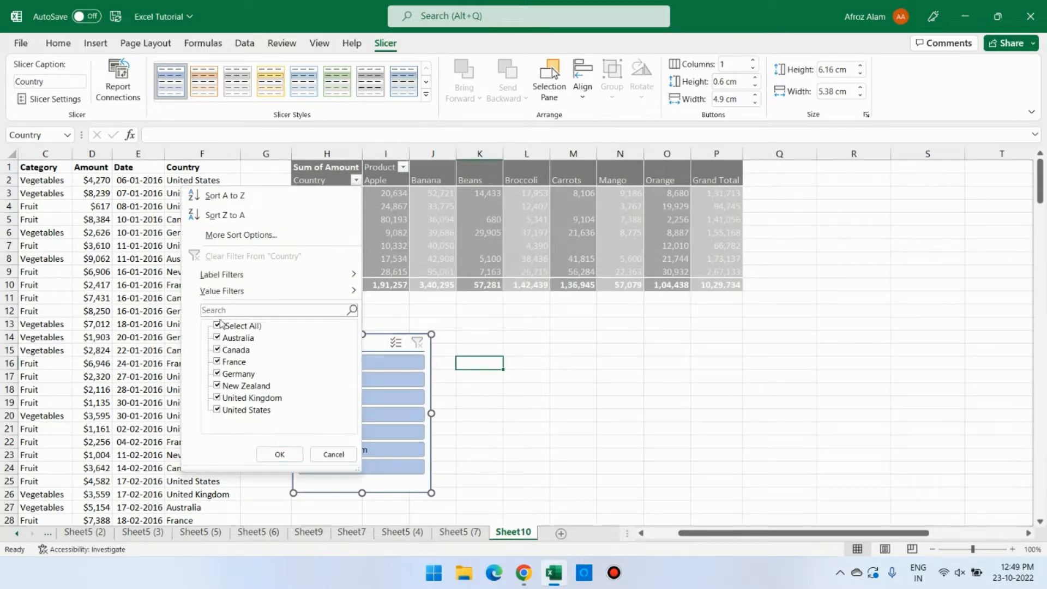
left_click(216, 326)
left_click(218, 349)
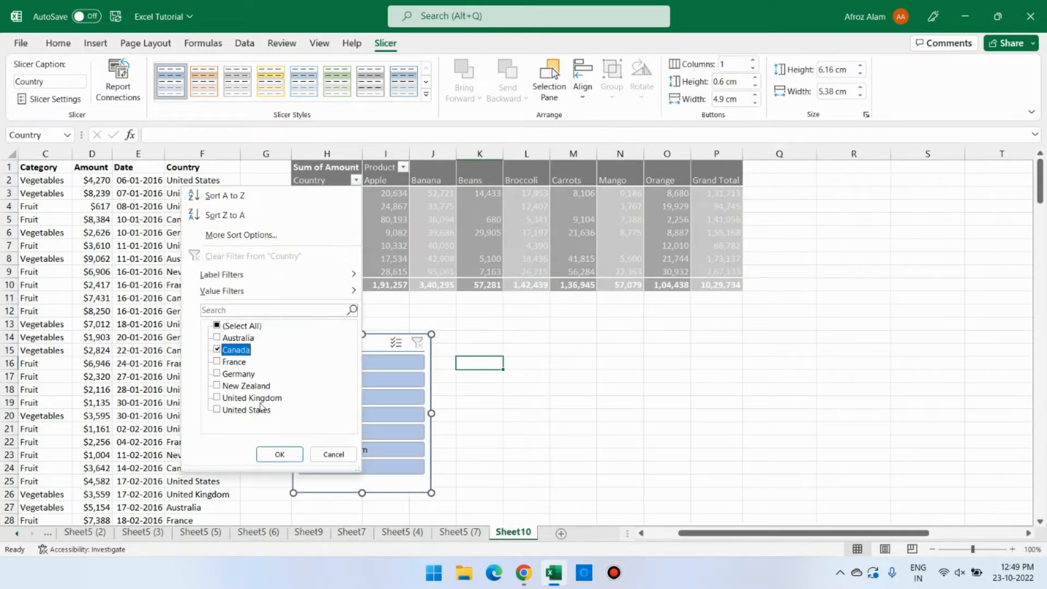
left_click(278, 454)
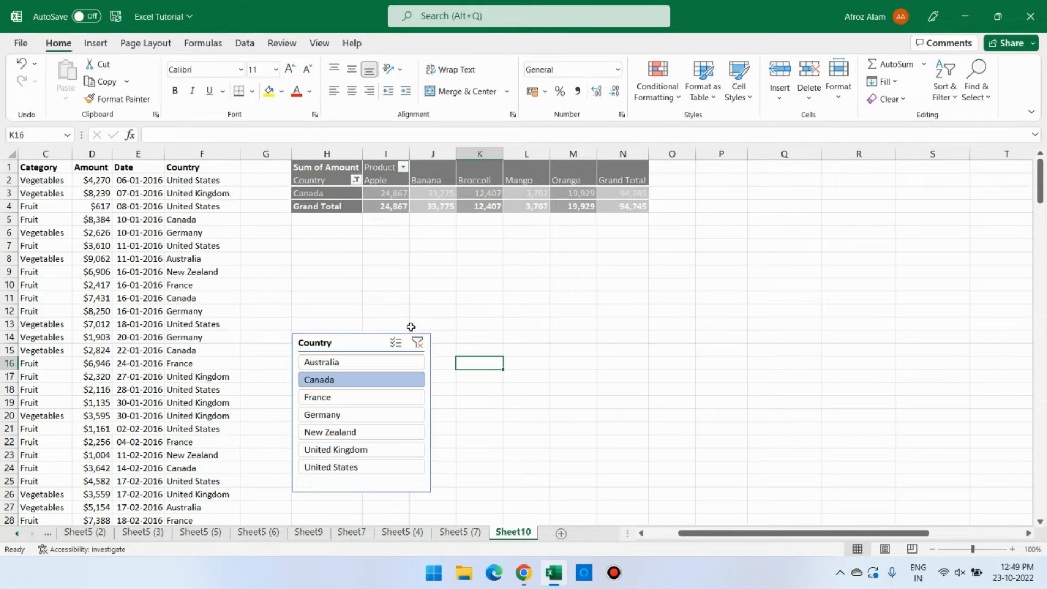
left_click(417, 343)
left_click(572, 362)
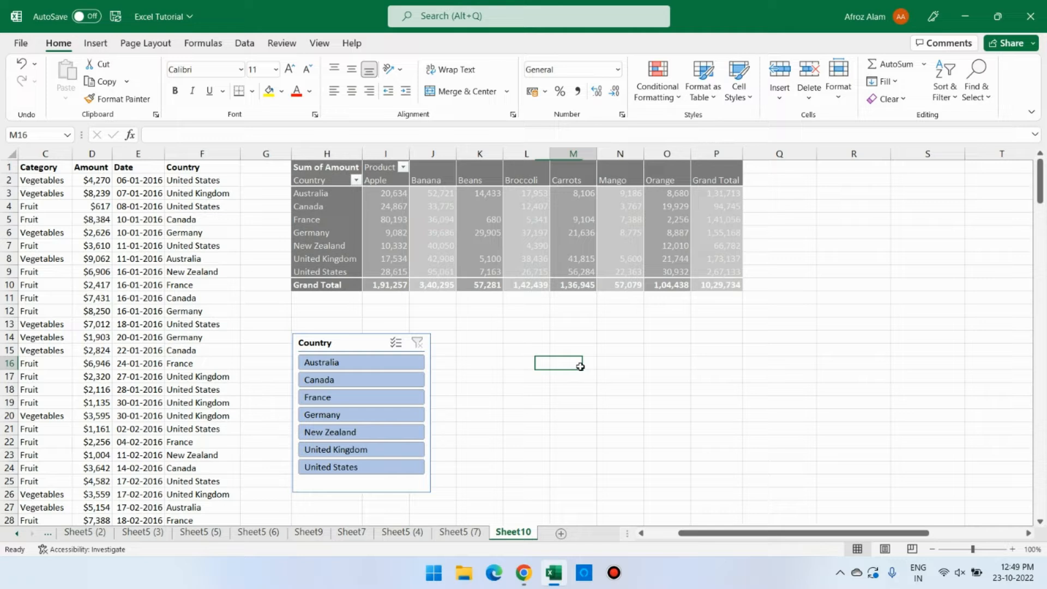
Step: Filter the pivot table by Germany, France and Canada in turn with the Country slicer, and move the slicer up to row 10
left_click(330, 413)
left_click(335, 398)
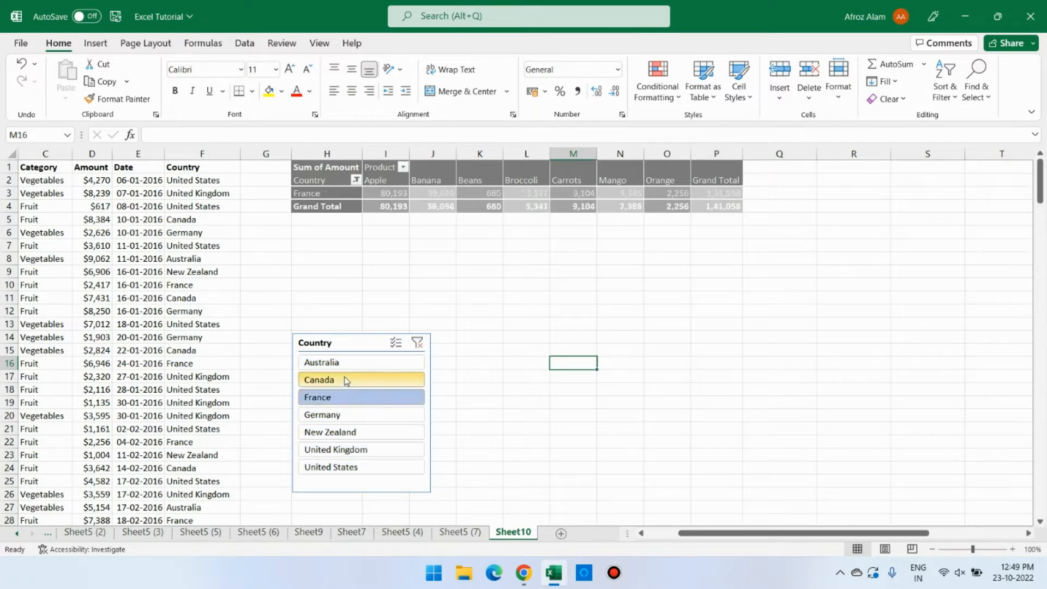
left_click(345, 380)
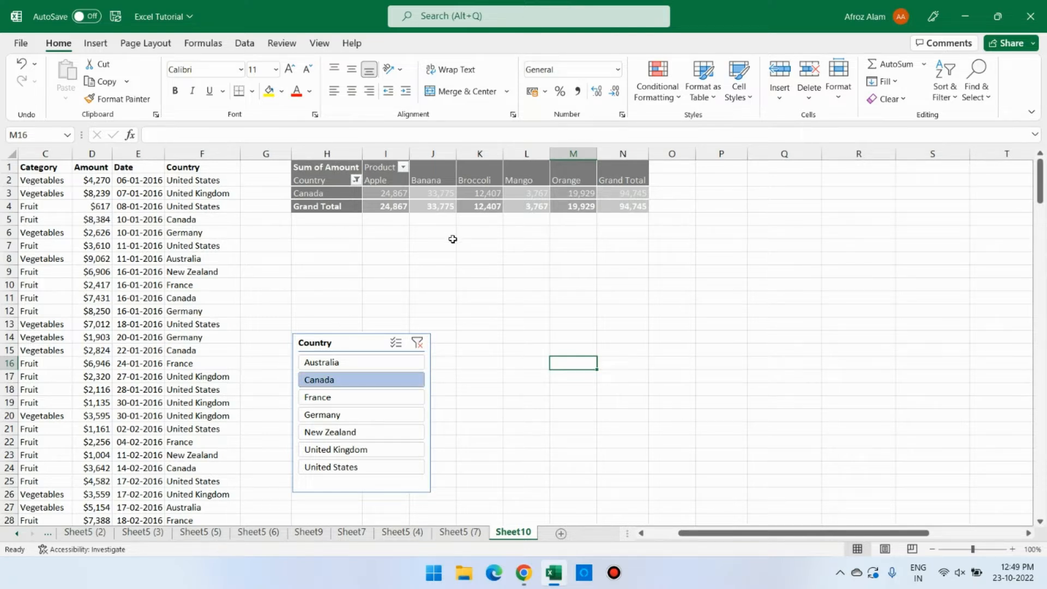
left_click_drag(359, 336, 328, 281)
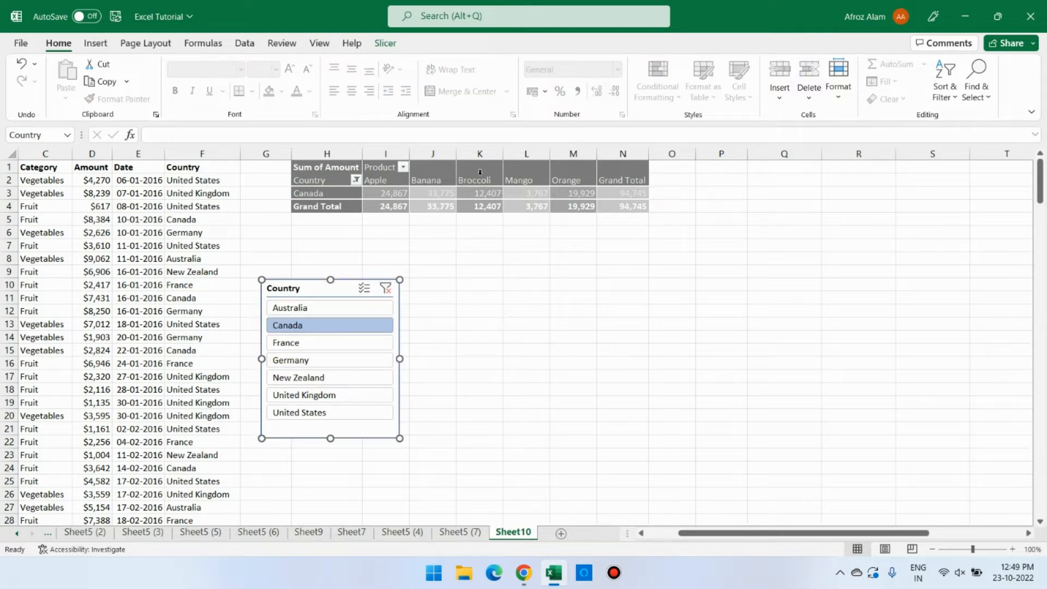
left_click(453, 196)
left_click(479, 43)
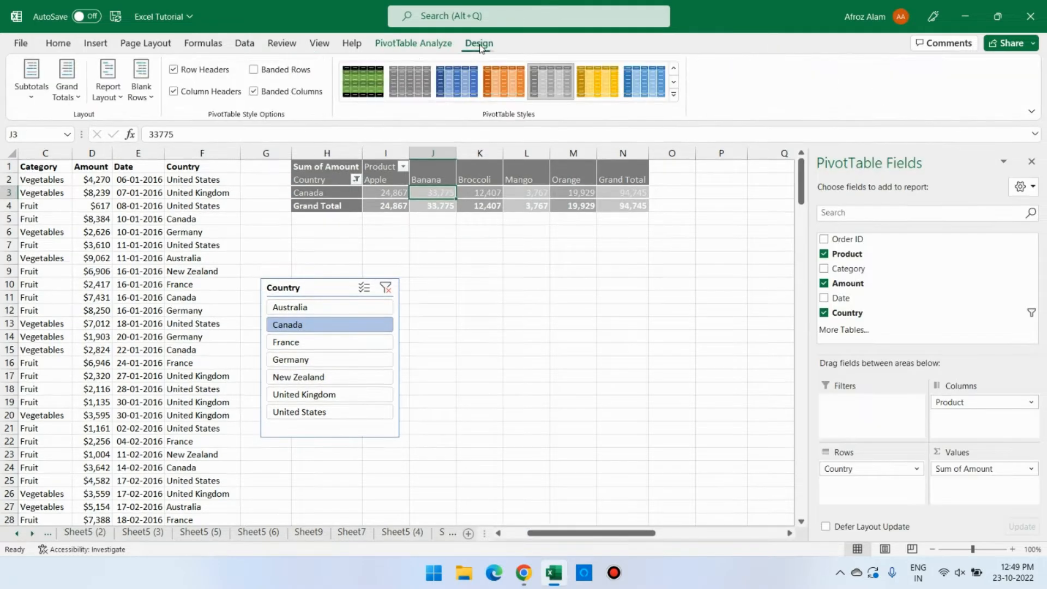
left_click(431, 43)
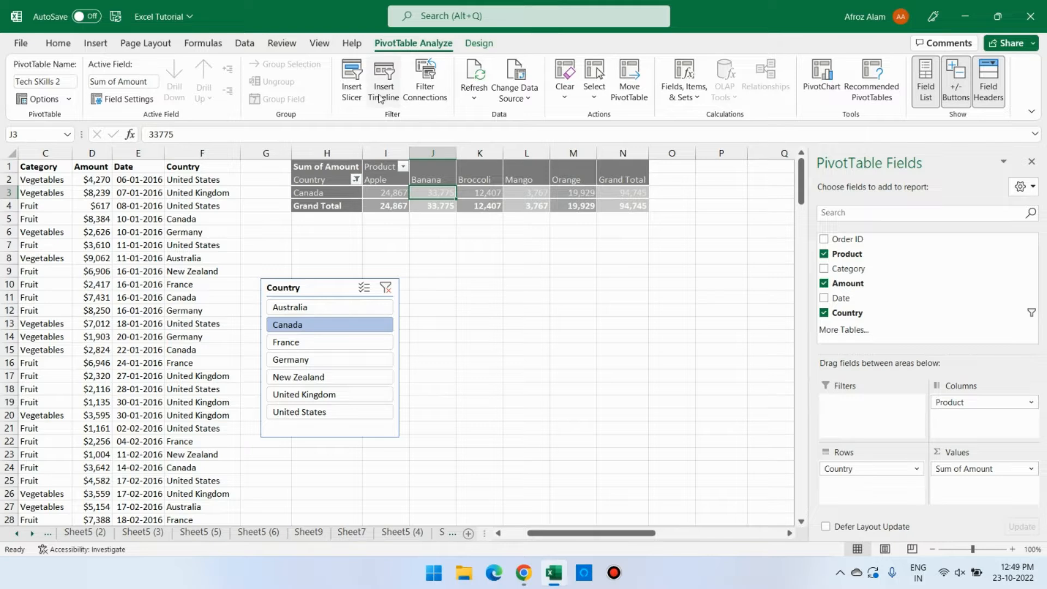
left_click(361, 89)
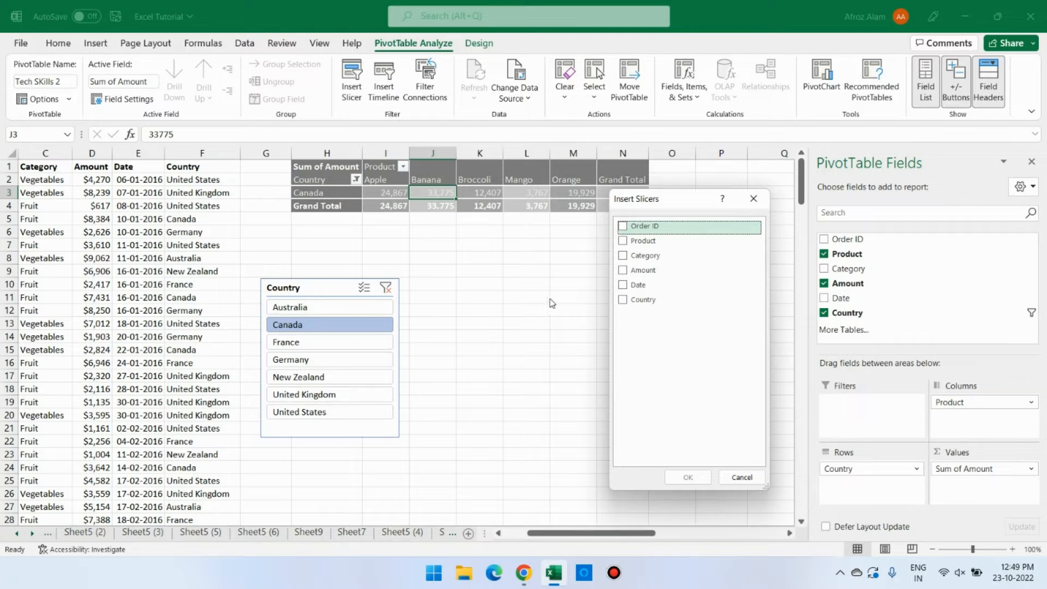
left_click(741, 477)
left_click(474, 388)
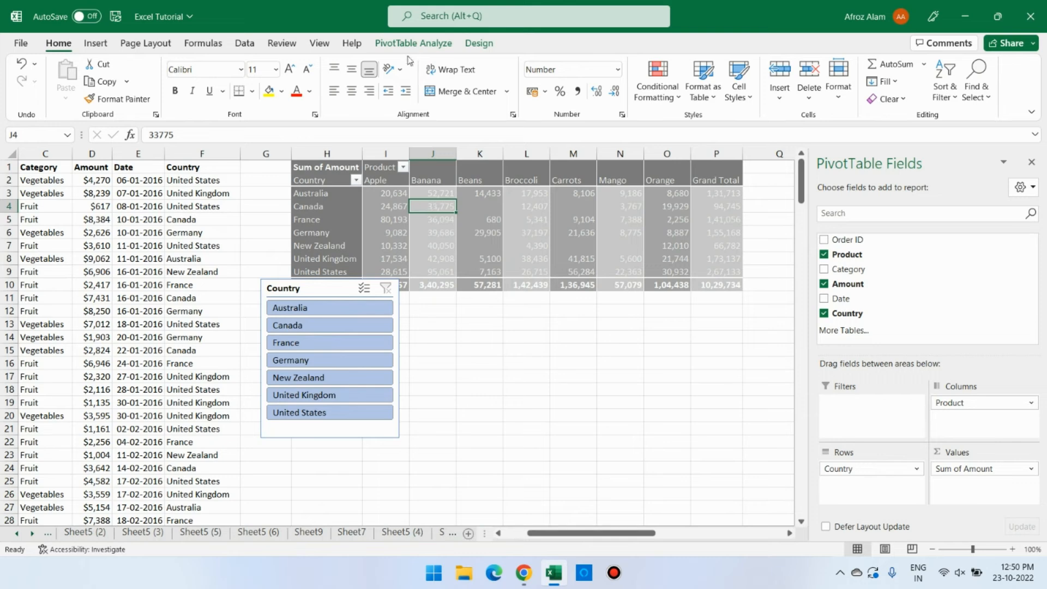
Step: Insert a timeline for the Date field of the pivot table
left_click(410, 45)
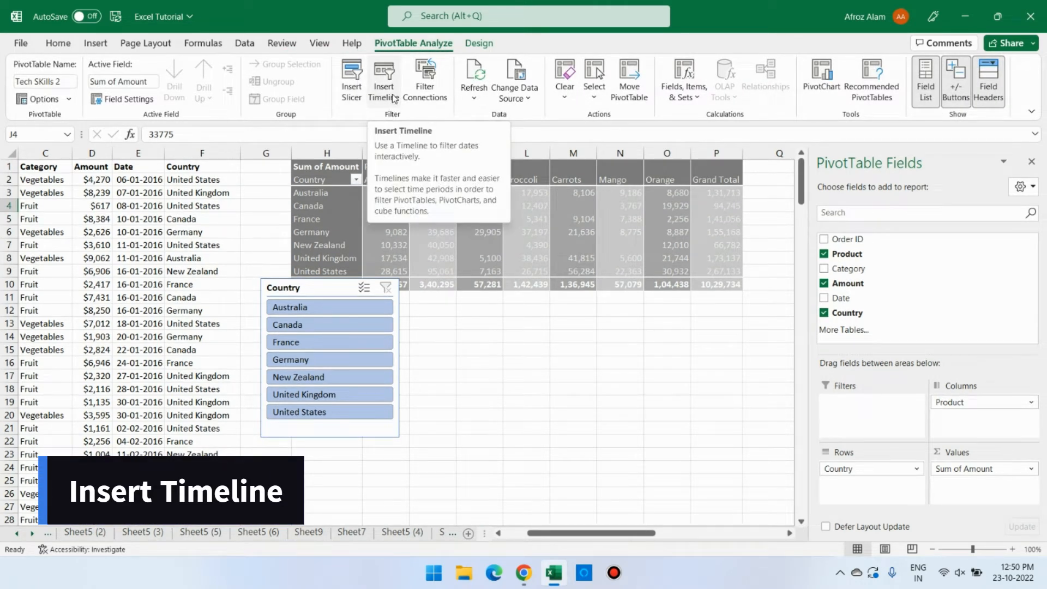
left_click(392, 94)
left_click_drag(684, 250, 603, 310)
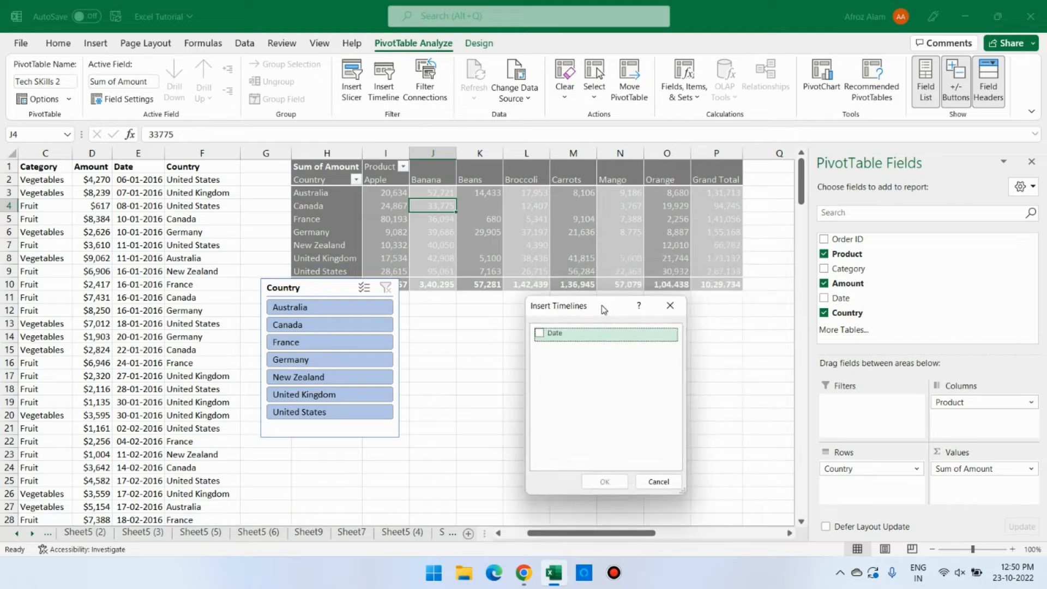
left_click(540, 334)
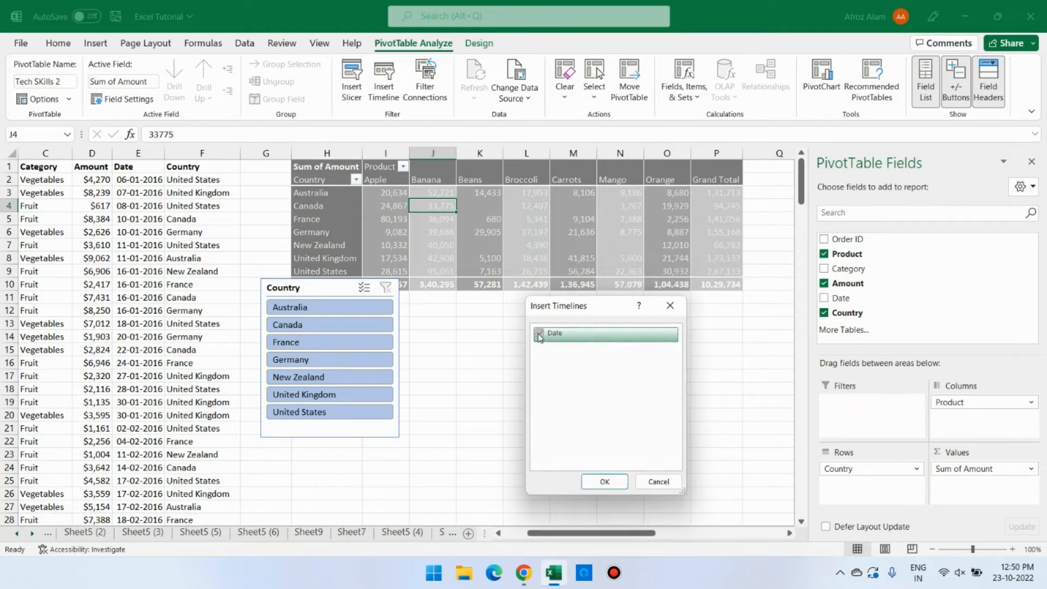
left_click(602, 482)
Step: Place the Date timeline just below the pivot table from column J and resize it to about 6.2 cm high and 14.08 cm wide
left_click_drag(461, 307, 620, 305)
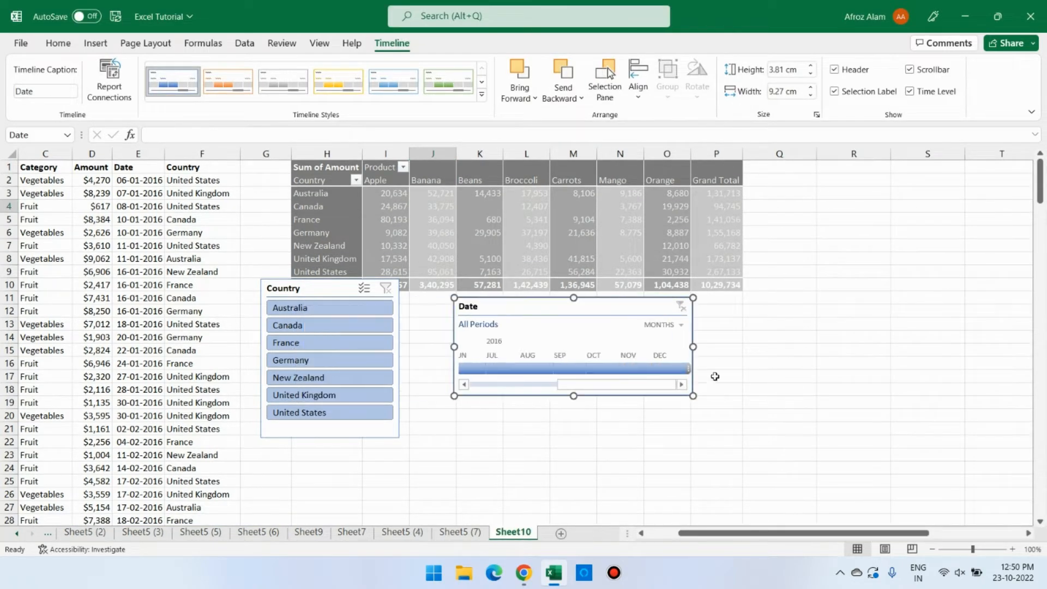
left_click_drag(693, 396, 816, 457)
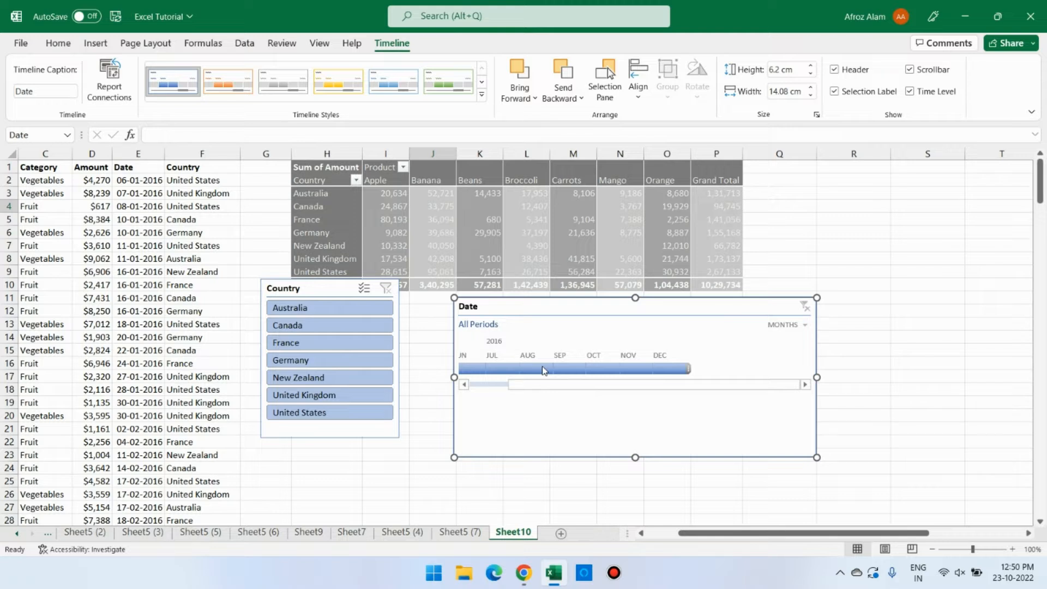
Step: Try a Sep 2016 filter on the Date timeline and clear it after moving the Country slicer down below the pivot table
left_click(573, 369)
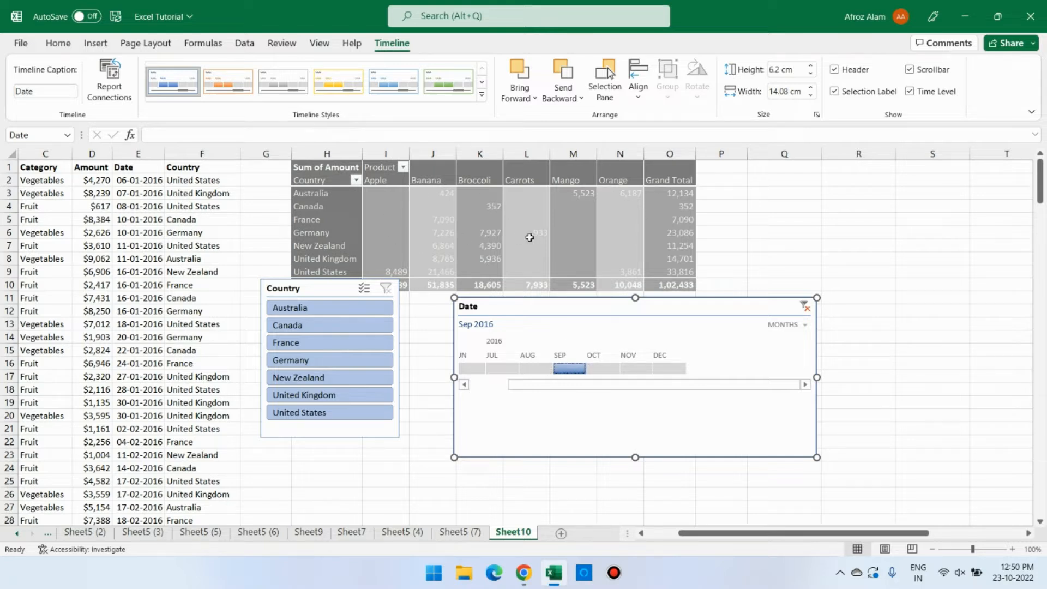
mouse_move(538, 236)
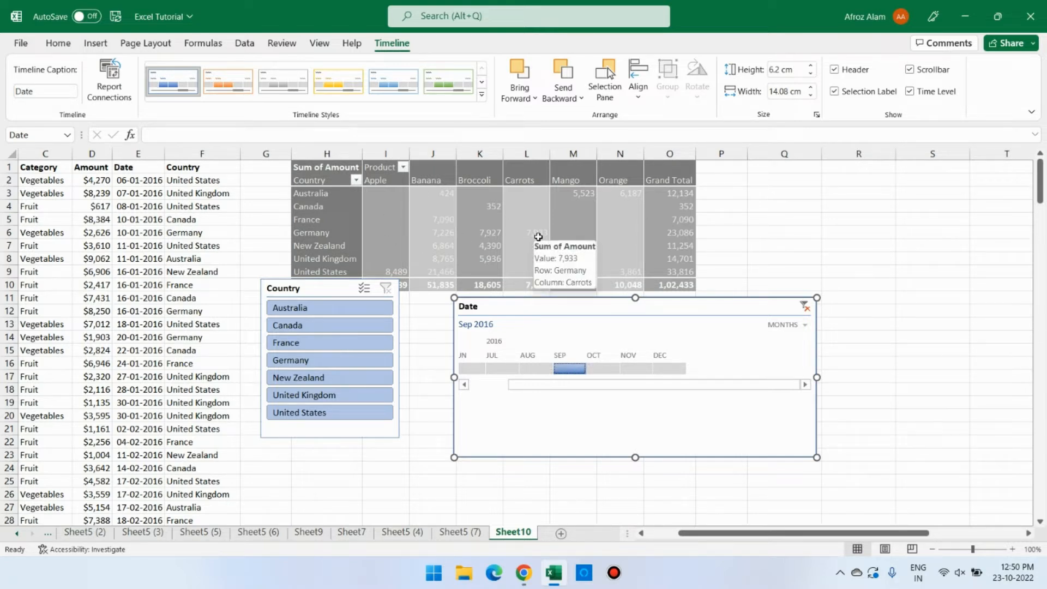
left_click_drag(323, 288, 327, 323)
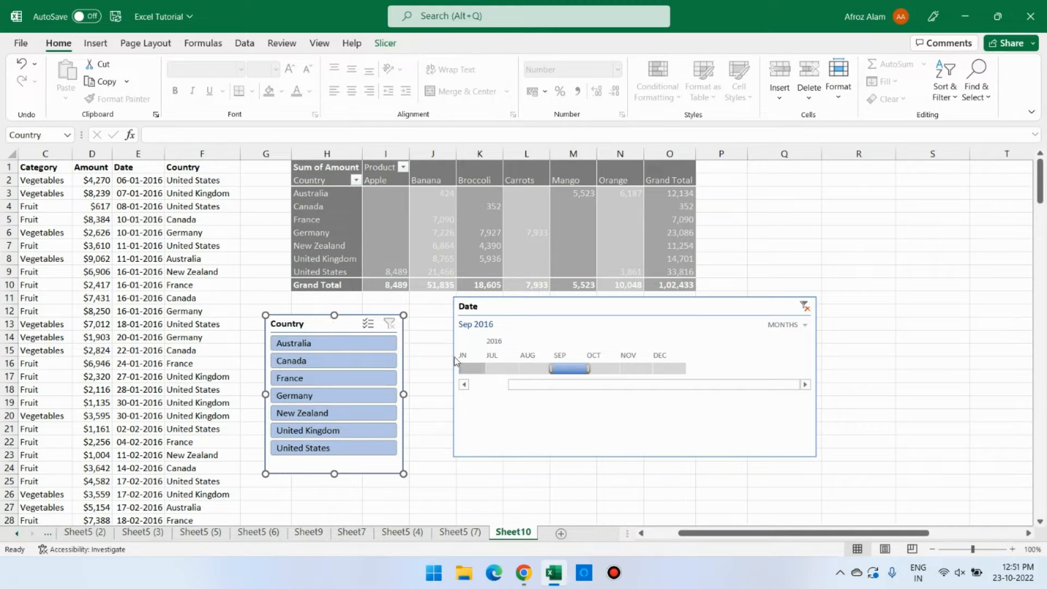
left_click(804, 307)
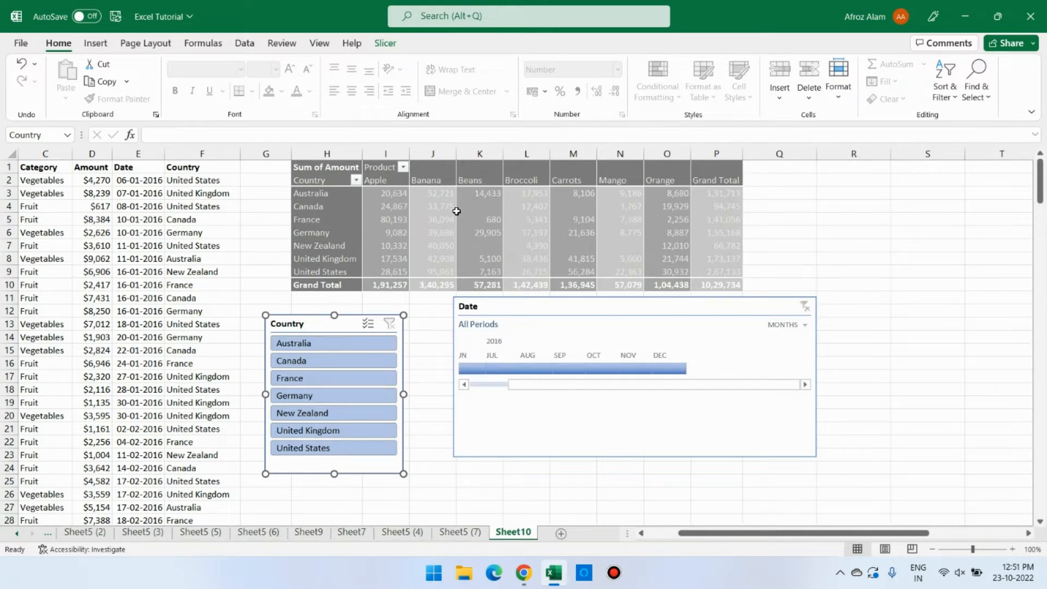
mouse_move(463, 228)
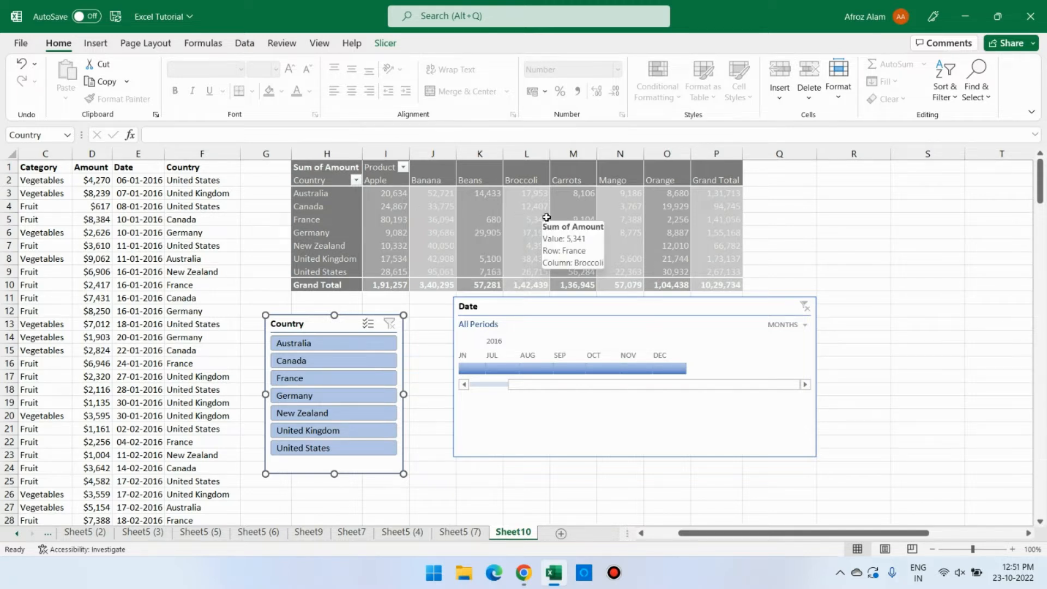
left_click(399, 218)
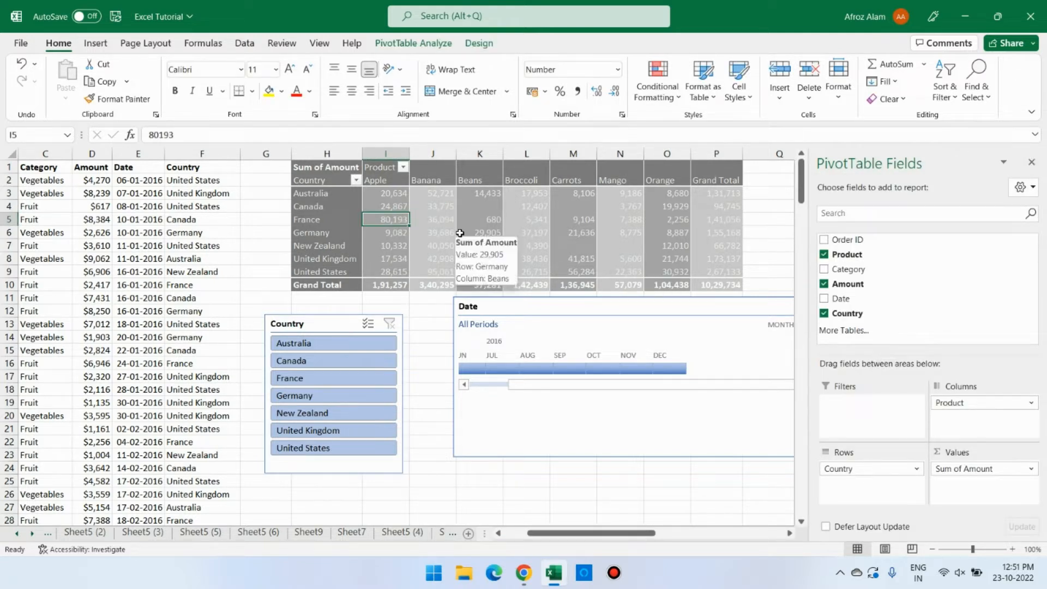
left_click(323, 325)
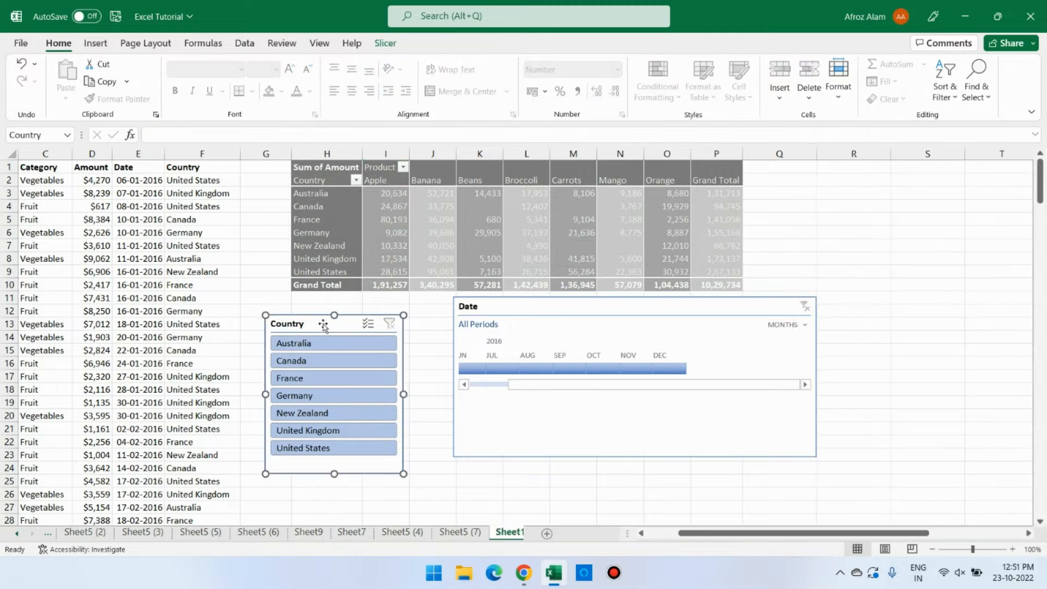
left_click(384, 44)
Step: Insert a slicer for the Date field of the pivot table and move it over columns E to H, starting at row 7
left_click(520, 199)
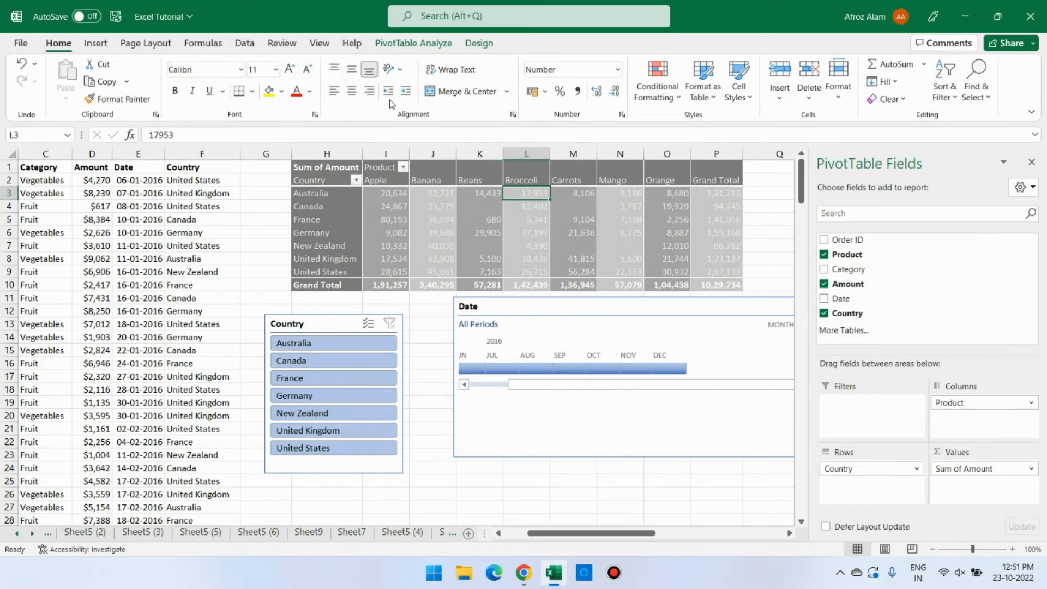
left_click(413, 43)
left_click(351, 79)
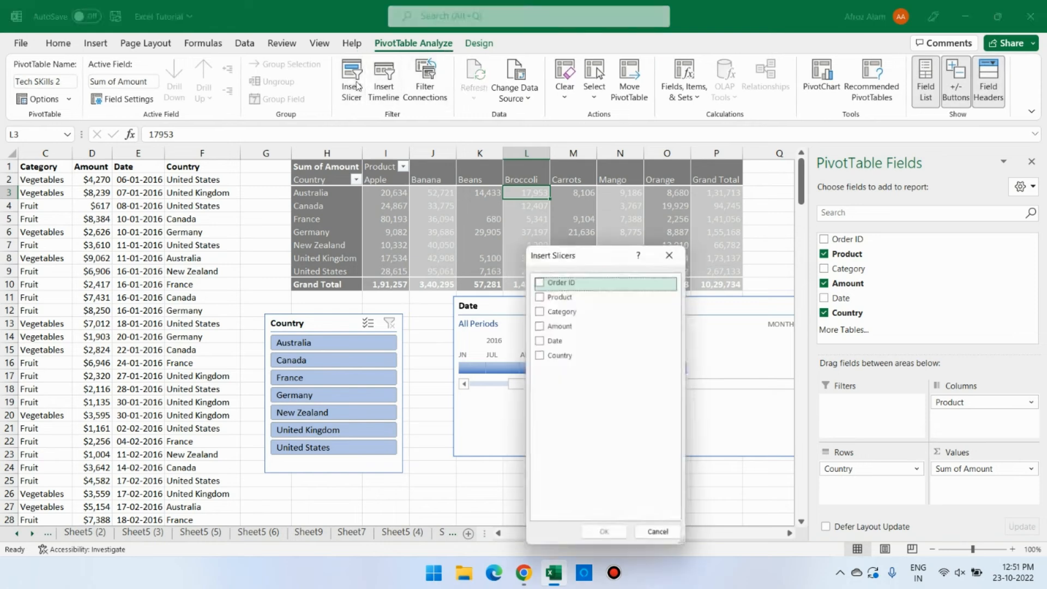
left_click(551, 341)
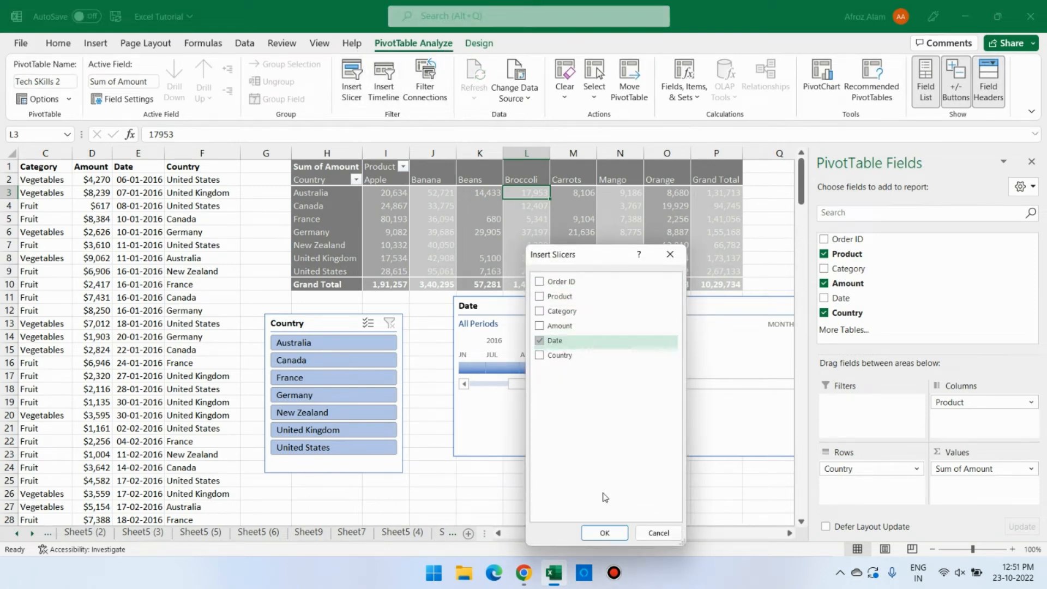
left_click(604, 533)
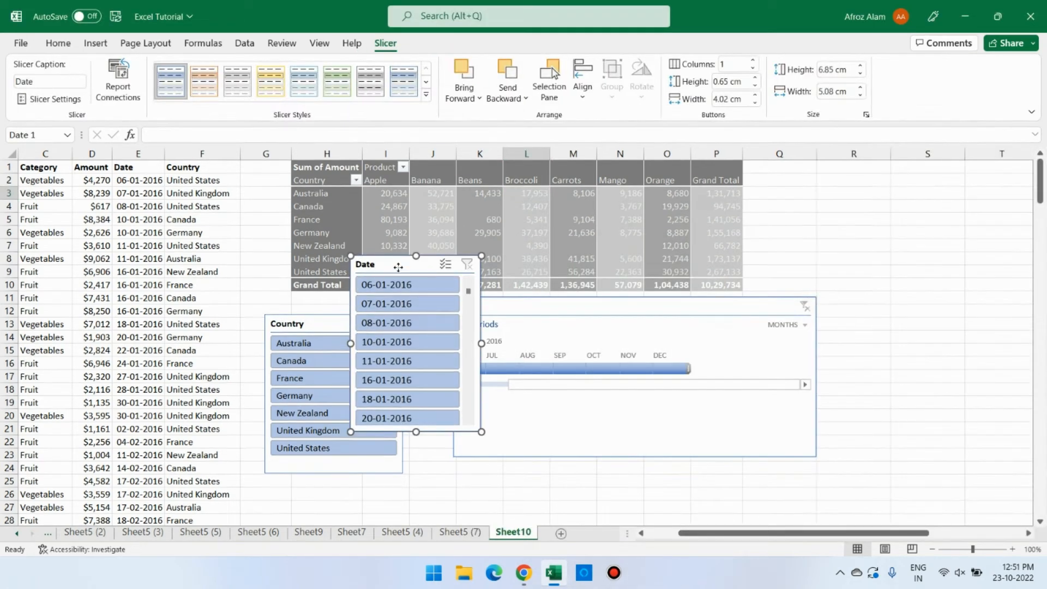
left_click_drag(396, 264, 233, 249)
Step: Filter the pivot table with the Date slicer by 10-01-2016, 11-01-2016, 08-01-2016 and finally 16-01-2016
left_click(280, 327)
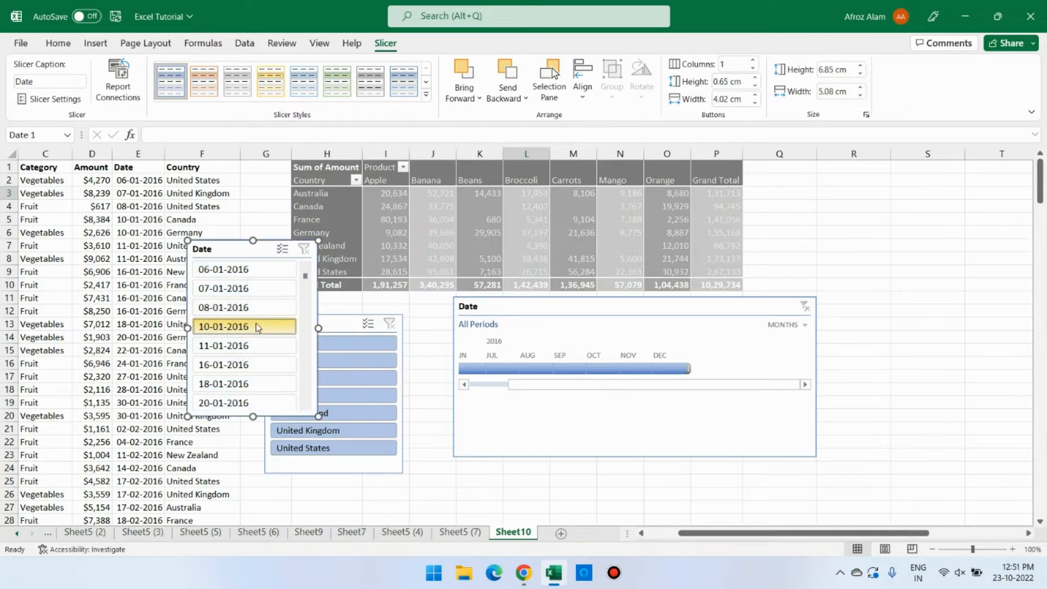
left_click(245, 348)
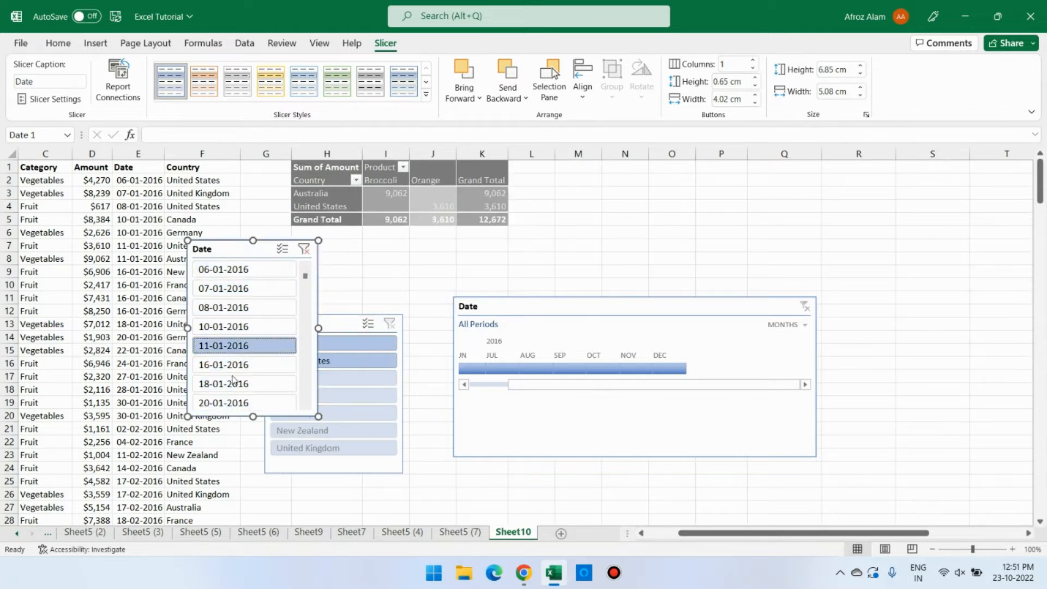
left_click(231, 309)
left_click(223, 368)
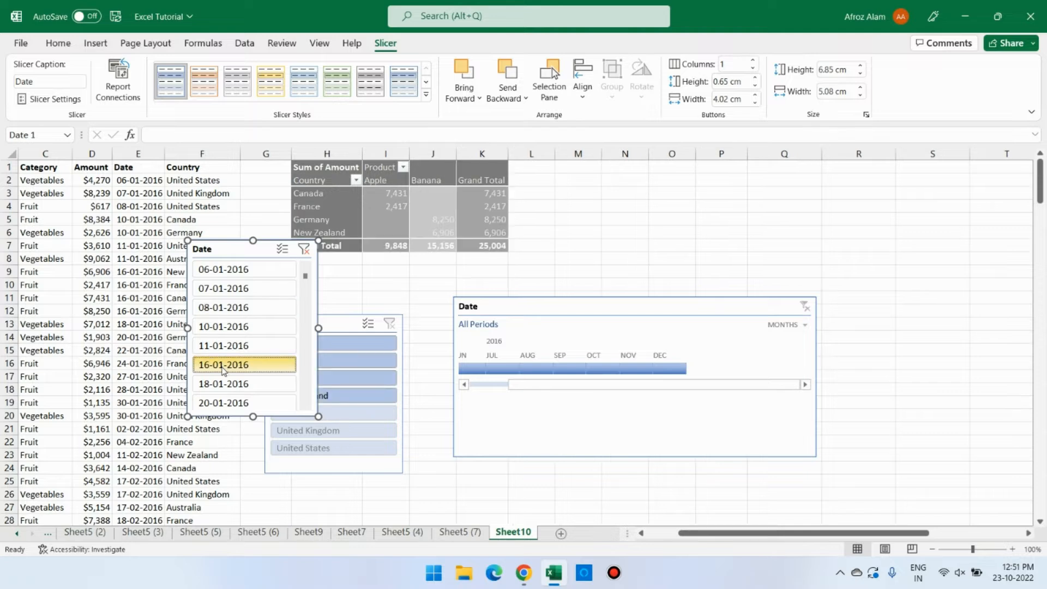
Step: Filter the pivot table by 20-01-2016 with the Date slicer, clear that filter and delete the Date slicer
left_click(232, 406)
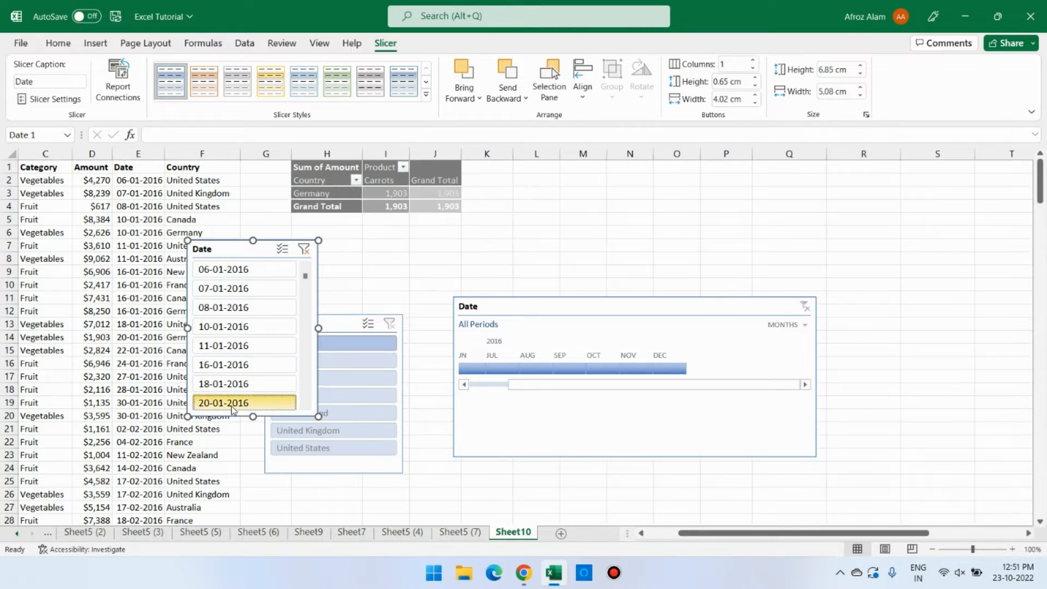
left_click(308, 254)
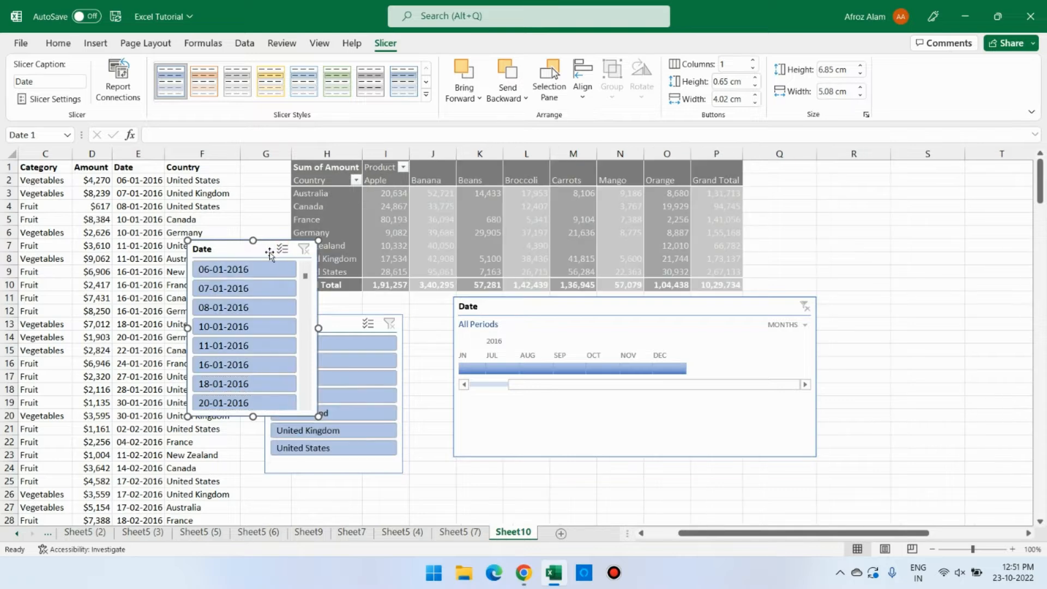
key("Delete")
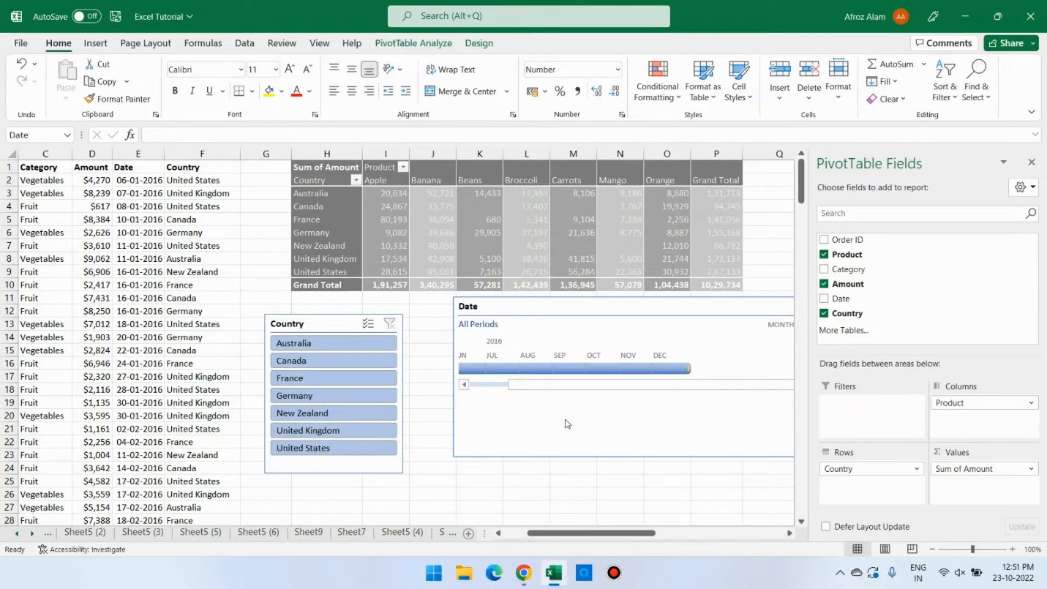
left_click(565, 423)
left_click(451, 166)
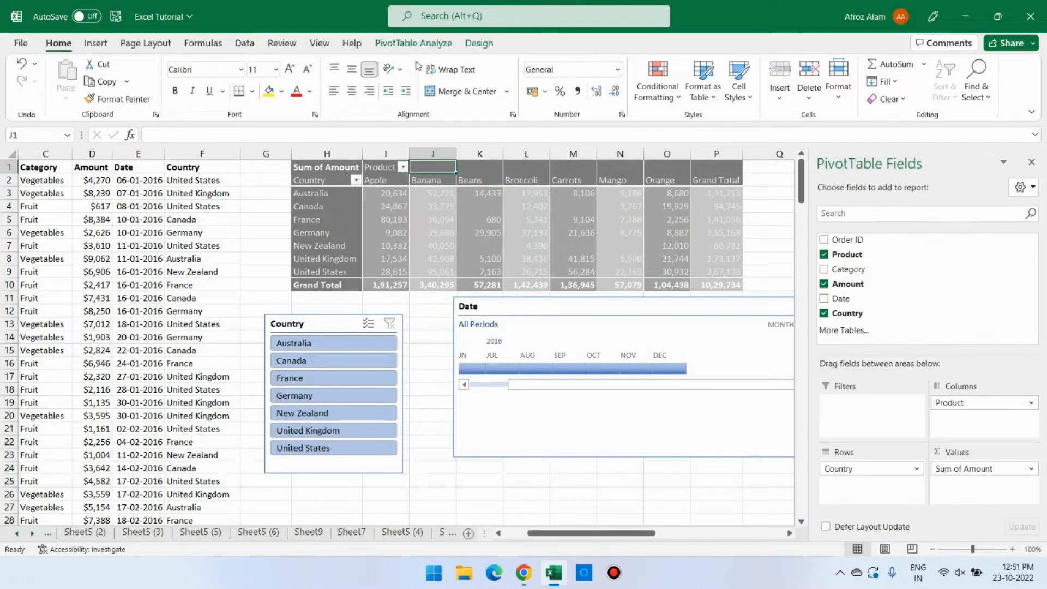
left_click(420, 47)
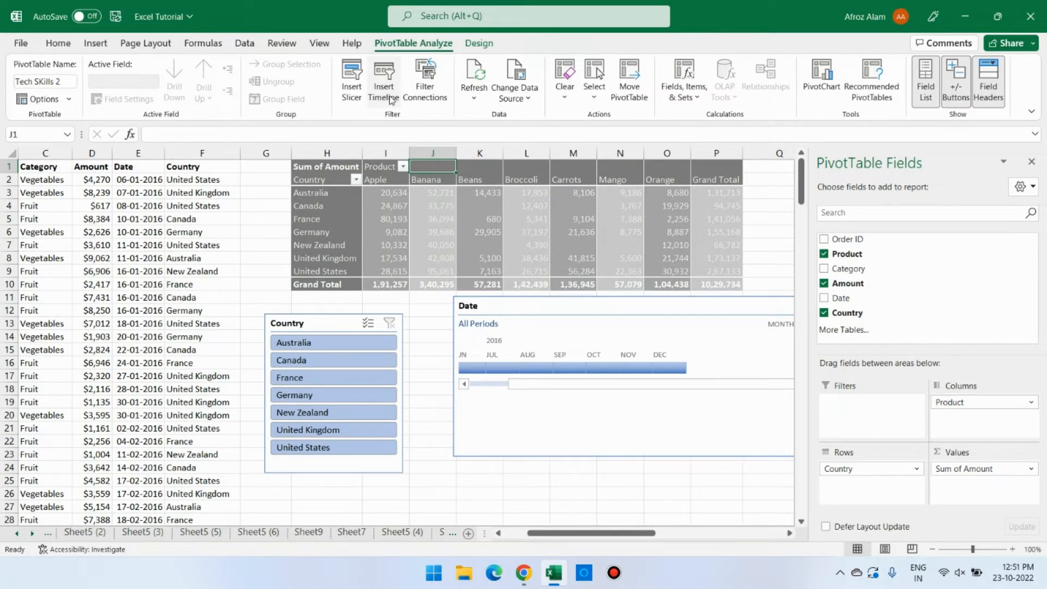
left_click(595, 320)
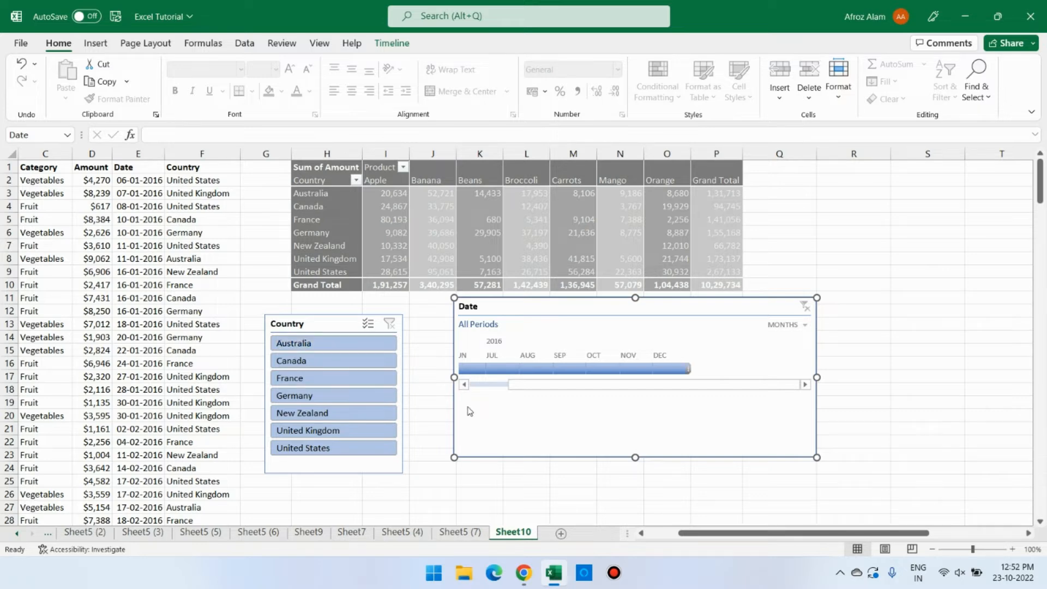
left_click(440, 270)
left_click(402, 46)
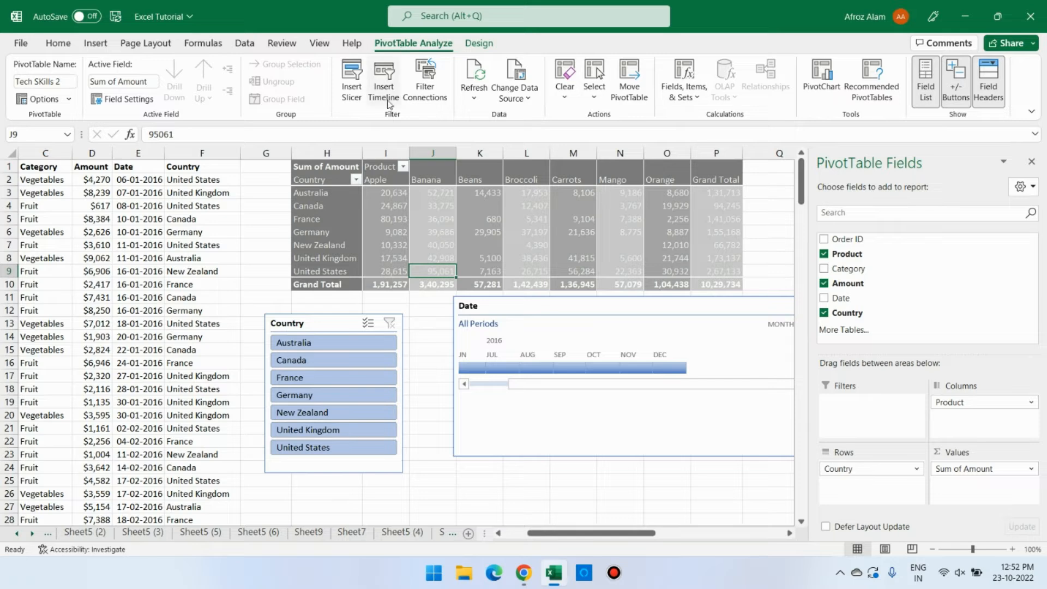
Step: Shift the Date timeline slightly toward column I and filter by single 2016 months, including Nov, Sep, Jul and finally Oct
left_click_drag(627, 301, 606, 305)
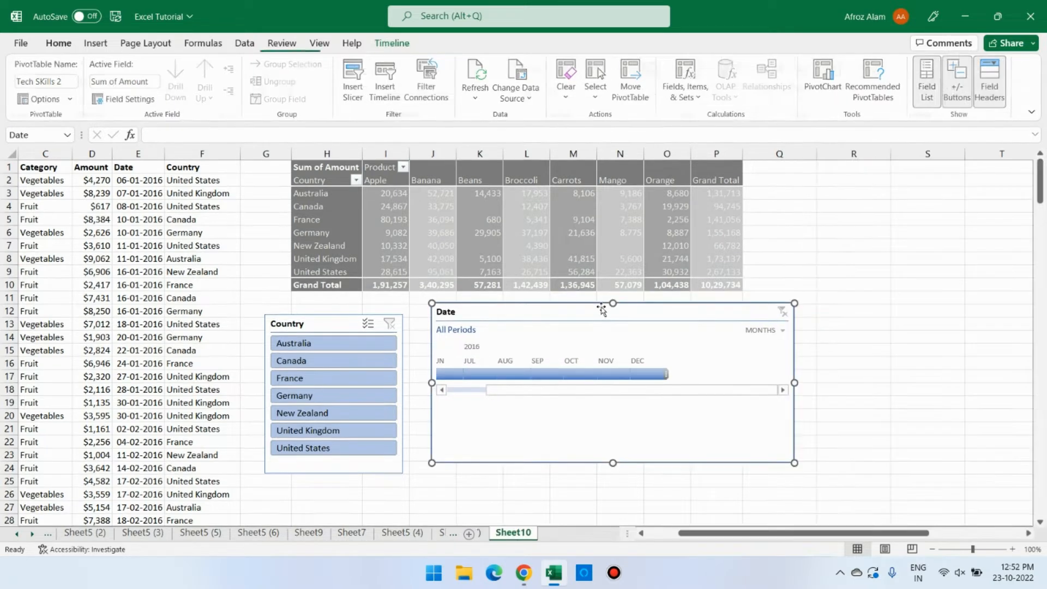
left_click(636, 374)
left_click(613, 374)
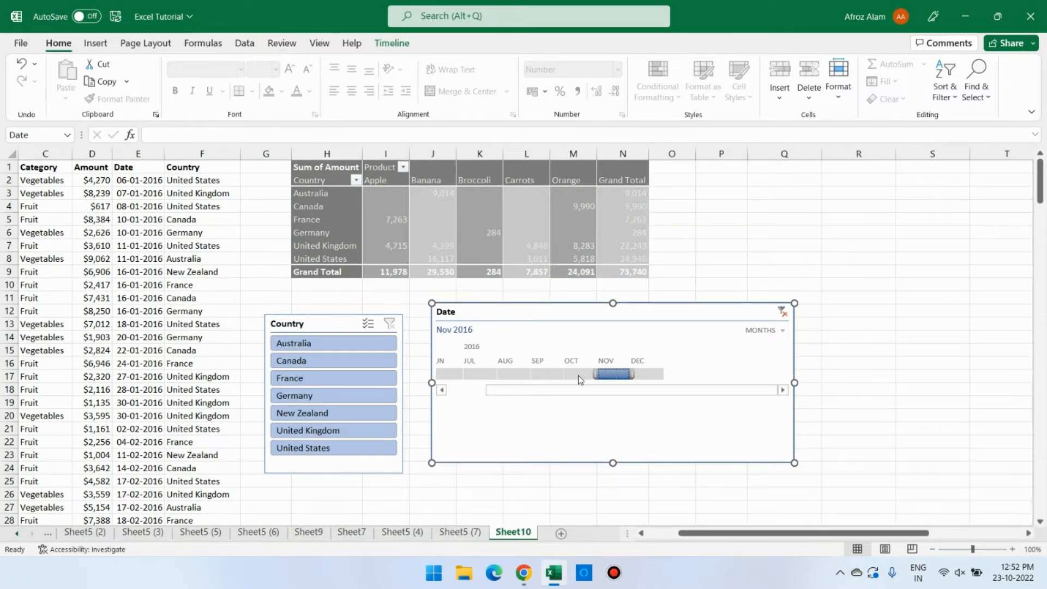
left_click(559, 374)
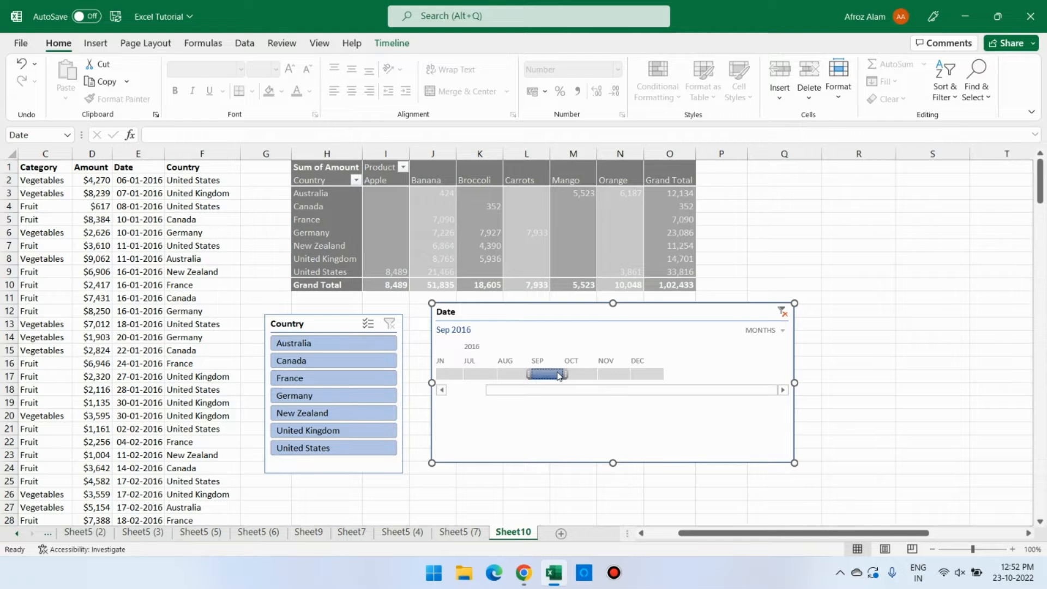
left_click(518, 373)
left_click(480, 374)
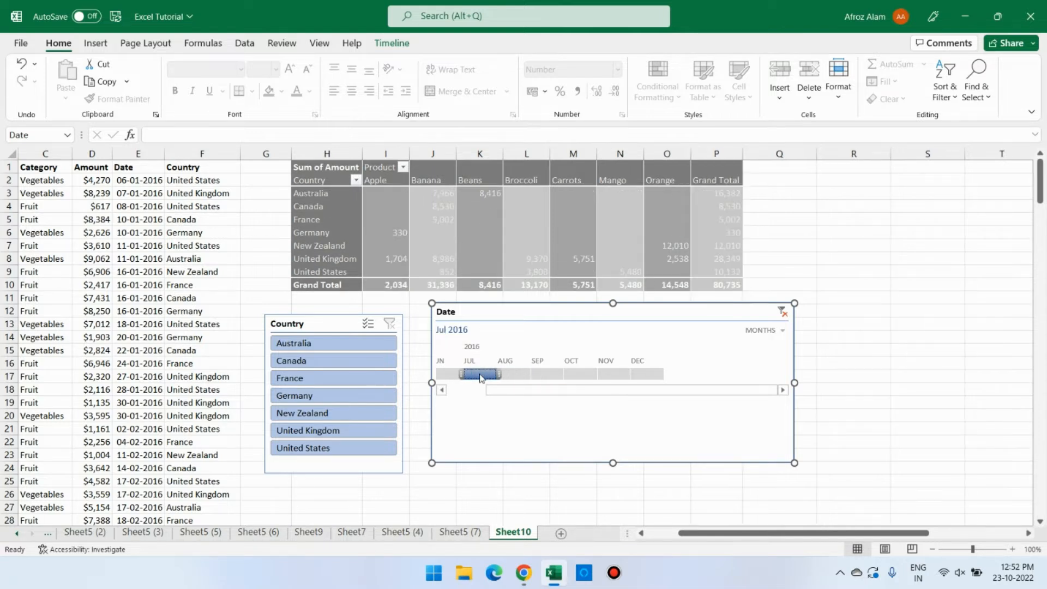
left_click(513, 374)
left_click(579, 374)
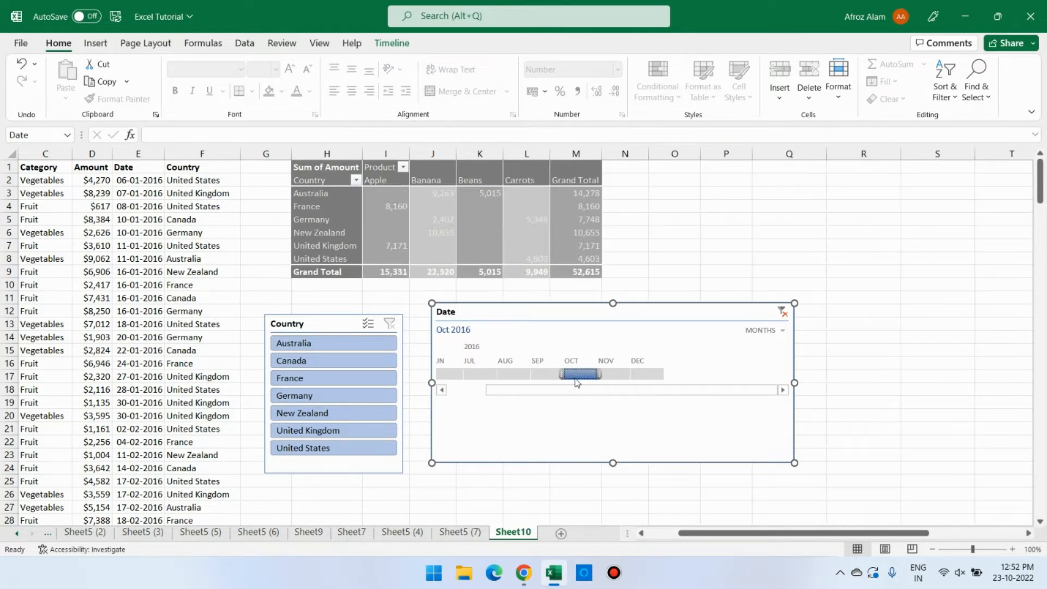
Step: Delete the Date timeline and the Country slicer from the sheet, dismissing the PivotTable change warning
key("Delete")
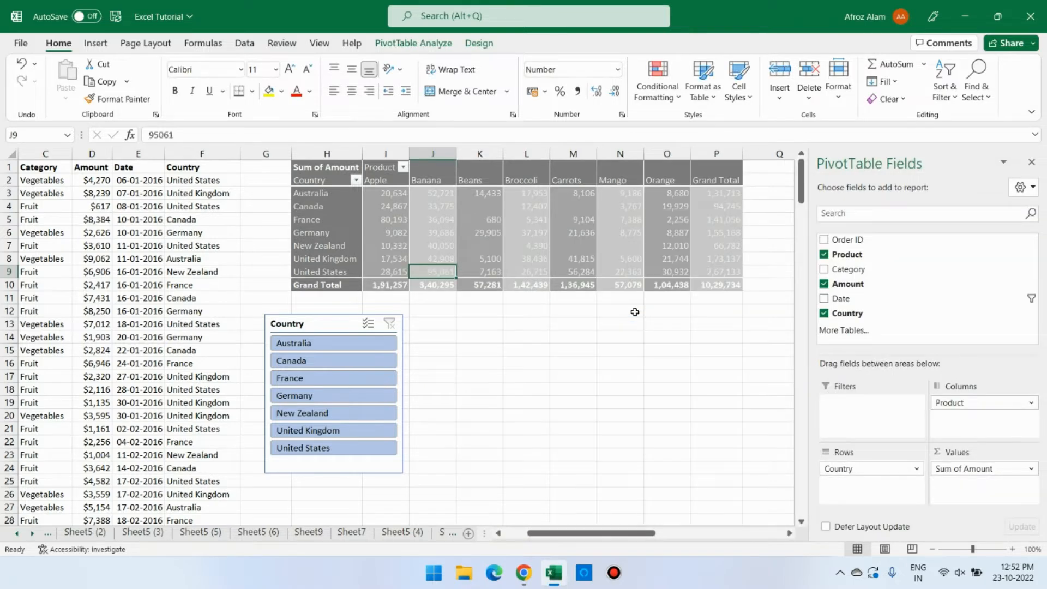
left_click(364, 322)
key("Delete")
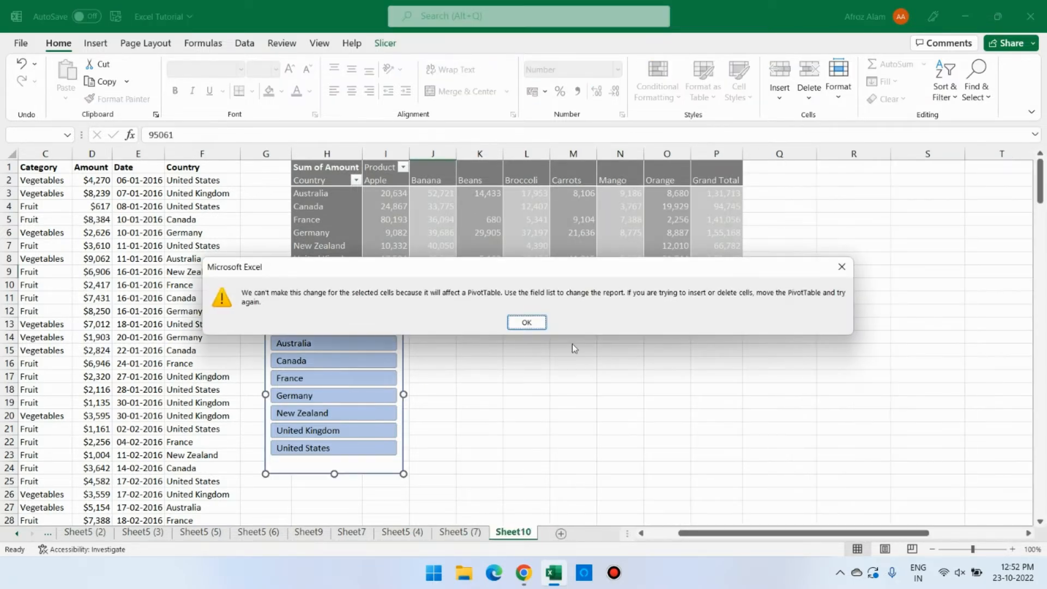
left_click(541, 320)
left_click(579, 301)
Step: Refresh the pivot table from its source data and run Refresh All twice
left_click(482, 193)
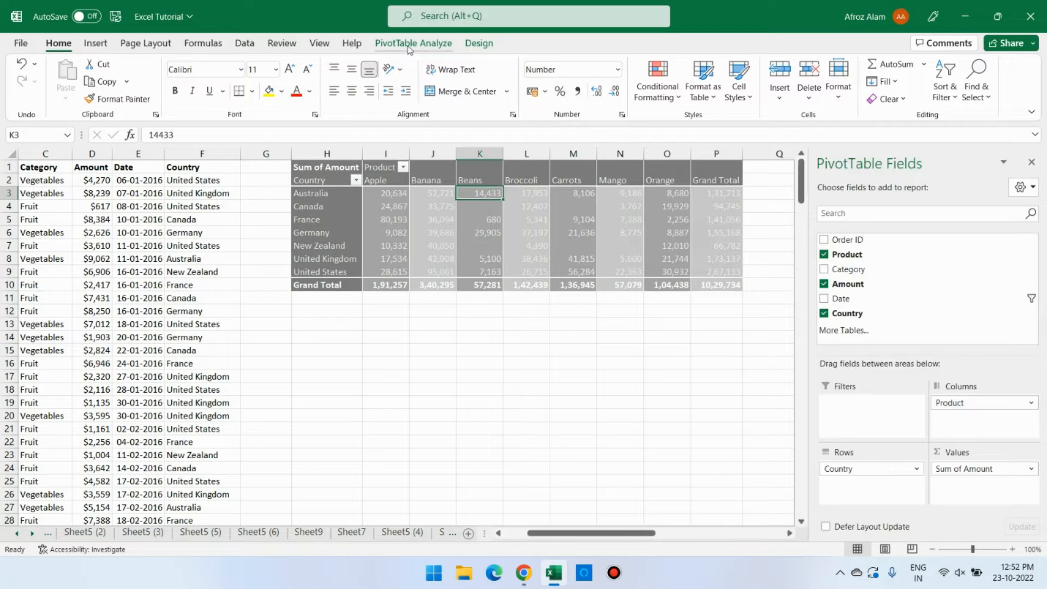
left_click(406, 47)
left_click(478, 98)
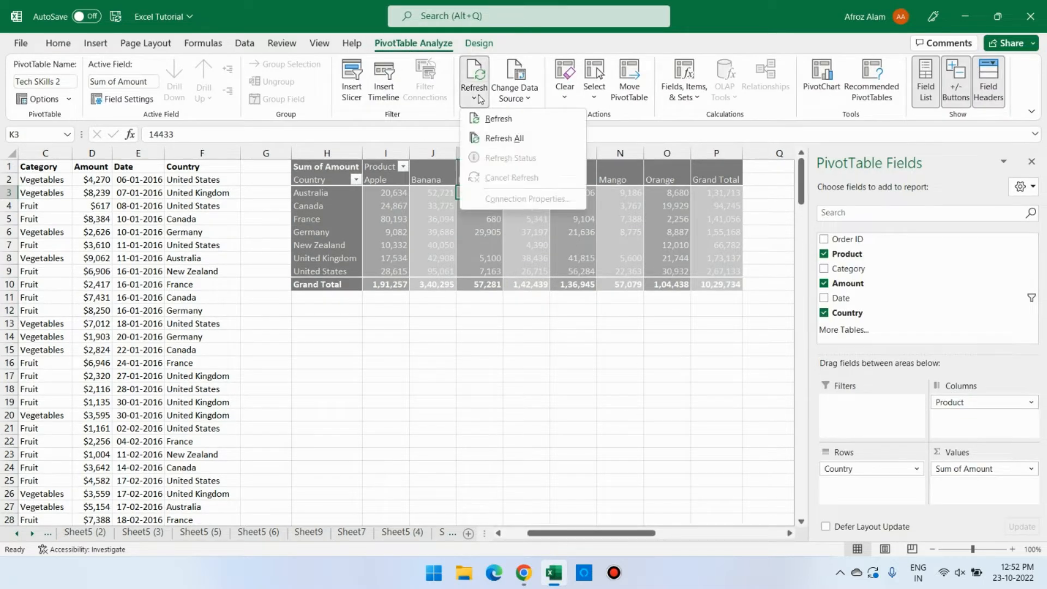
left_click(497, 118)
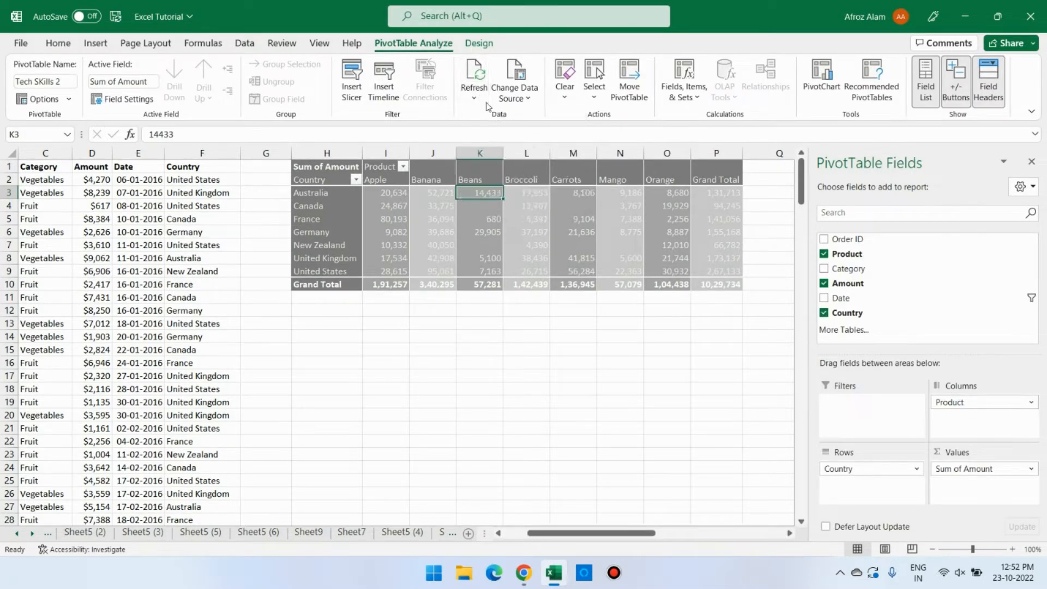
left_click(479, 98)
left_click(494, 138)
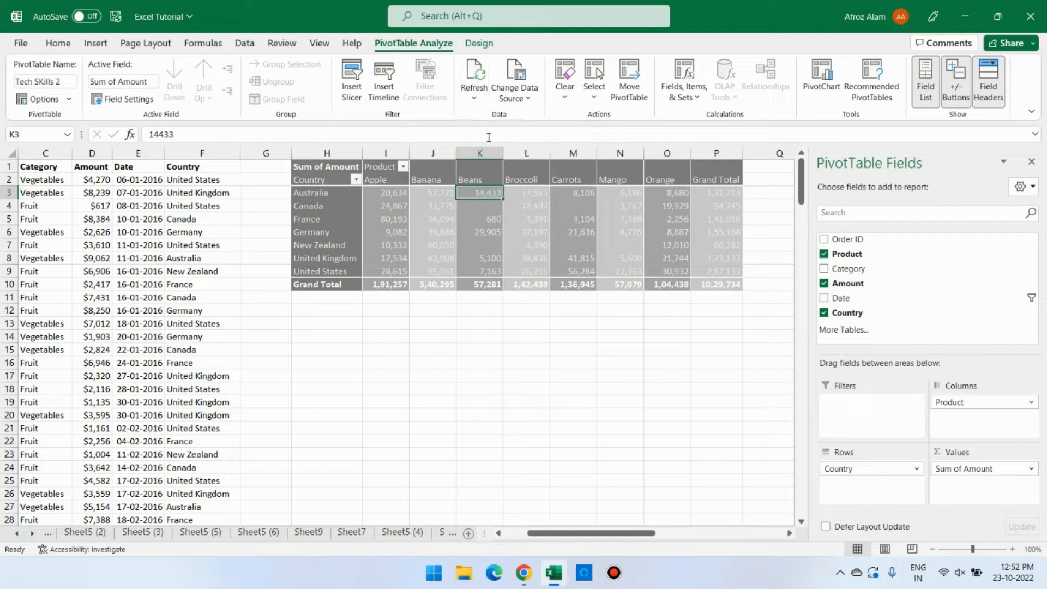
left_click(473, 100)
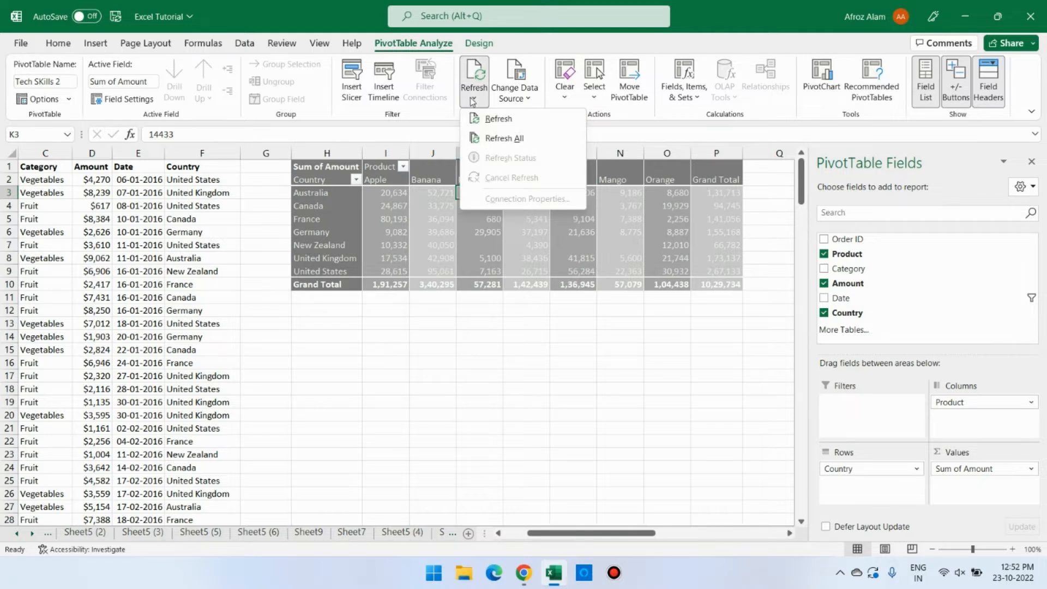
left_click(493, 138)
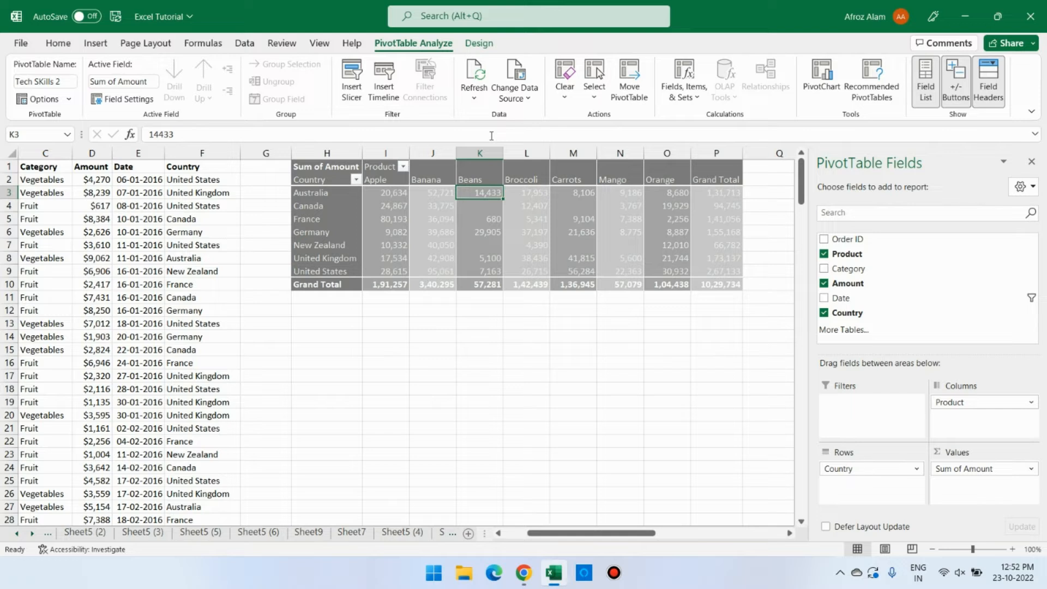
Step: Change the pivot table's data source to the range Sheet10!$A$1:$F$27
left_click(490, 231)
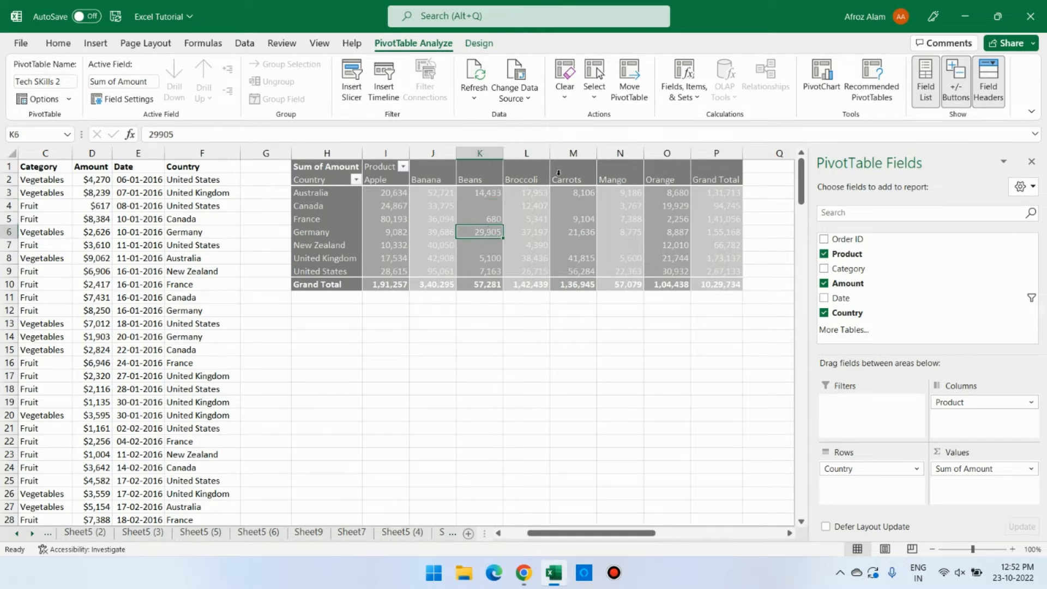
left_click(487, 216)
left_click(530, 102)
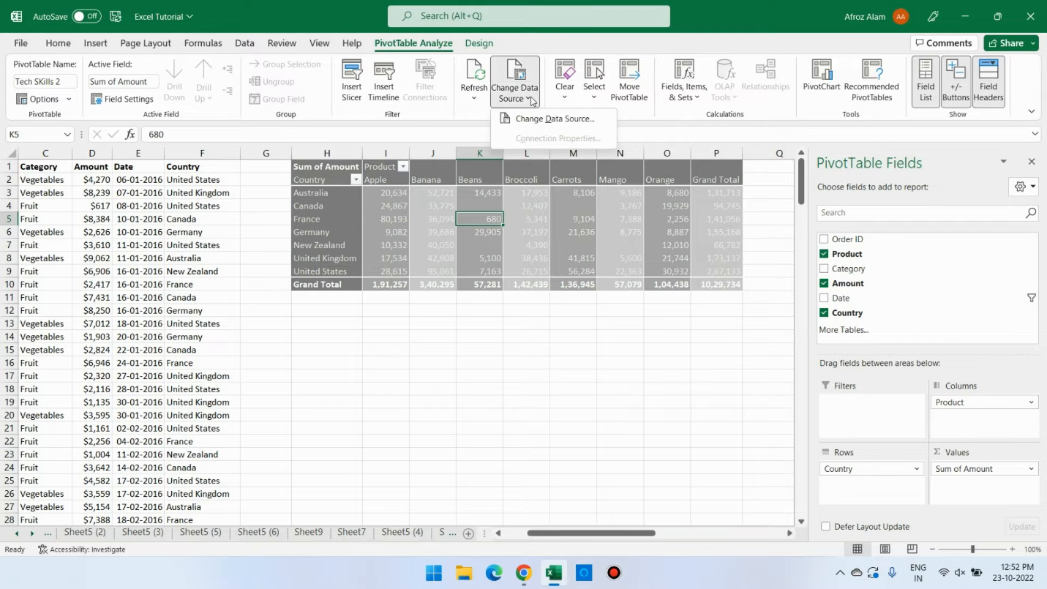
left_click(540, 121)
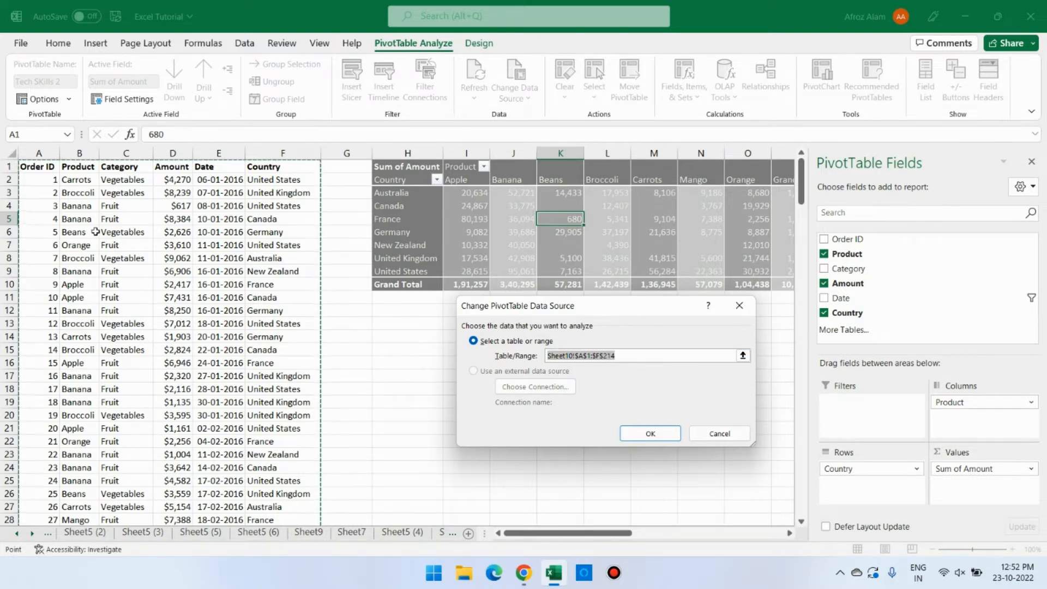
left_click_drag(48, 169, 314, 507)
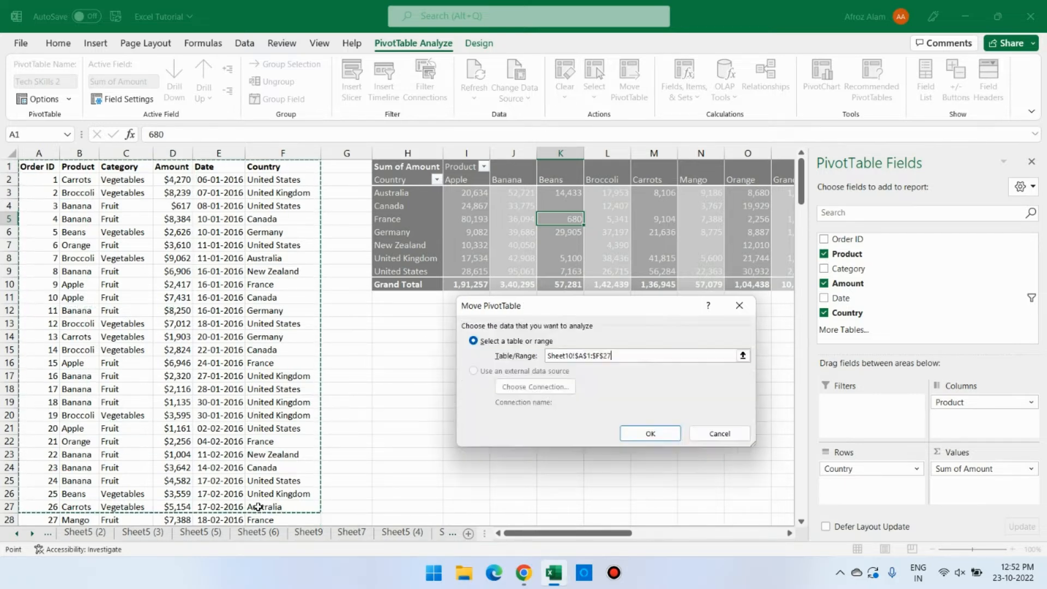
left_click(649, 434)
left_click(590, 406)
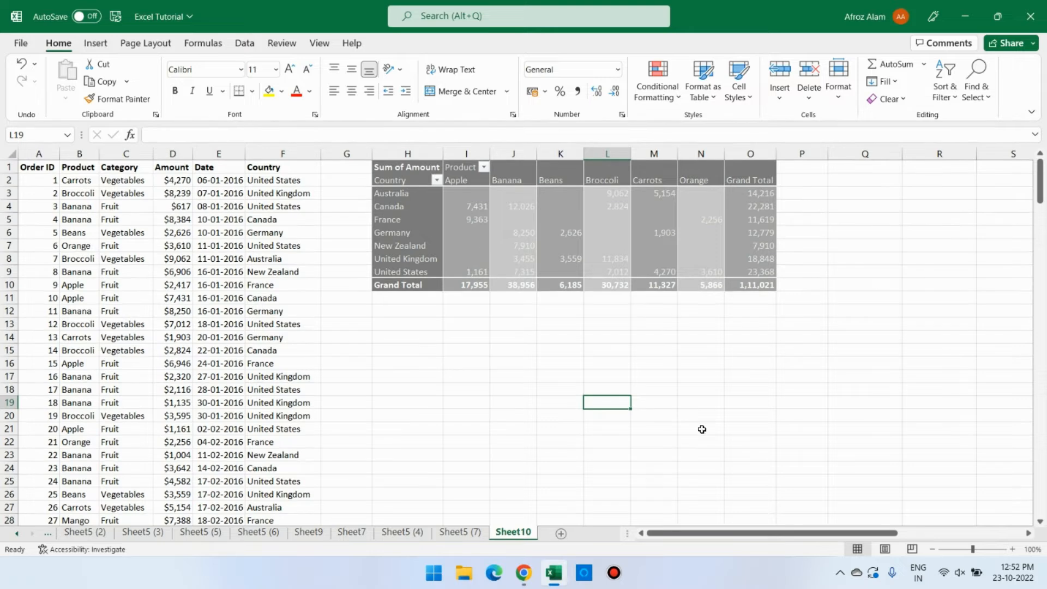
Step: Change the pivot table's data source to the range Sheet10!$A$1:$F$214 and return to the start of the sheet
left_click(509, 202)
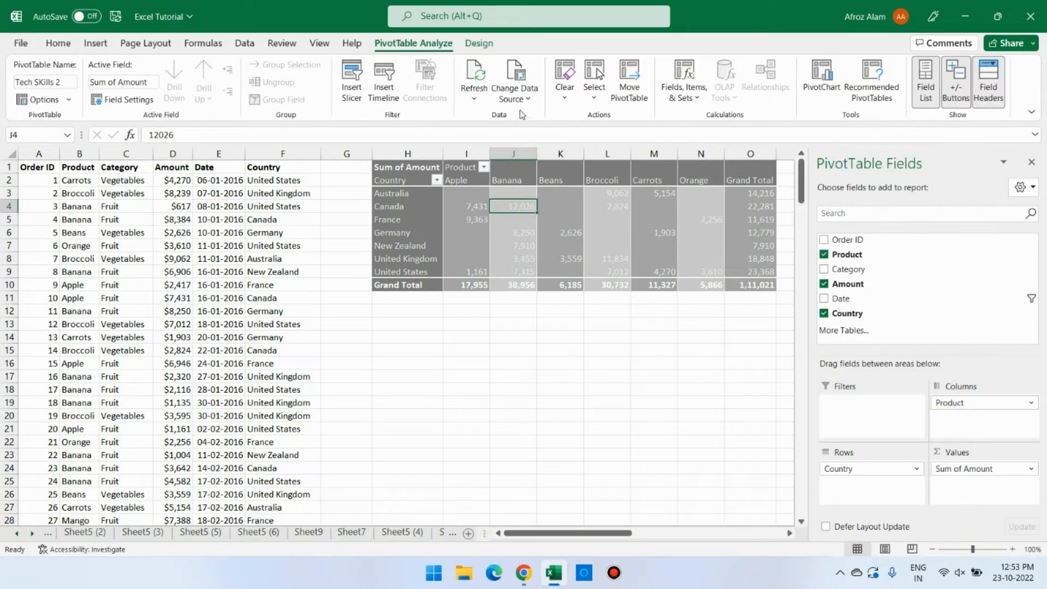
left_click(526, 101)
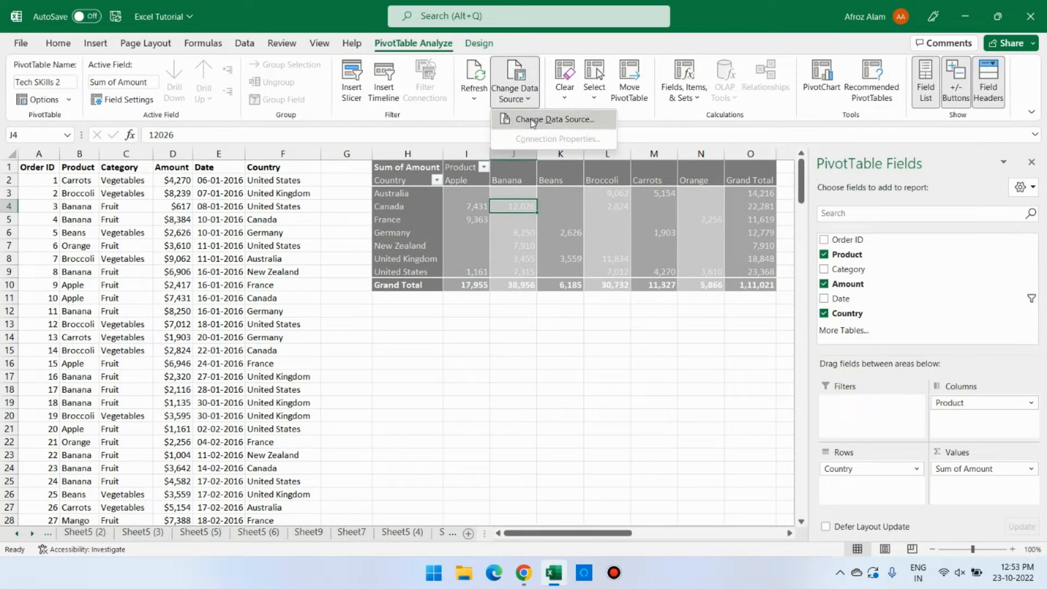
left_click(532, 120)
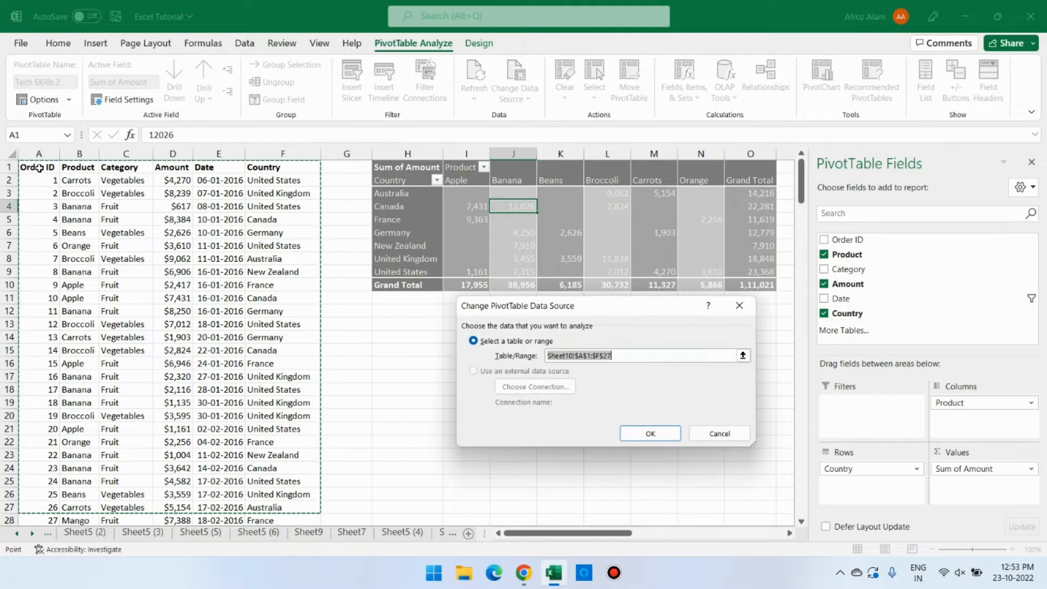
left_click_drag(39, 168, 260, 492)
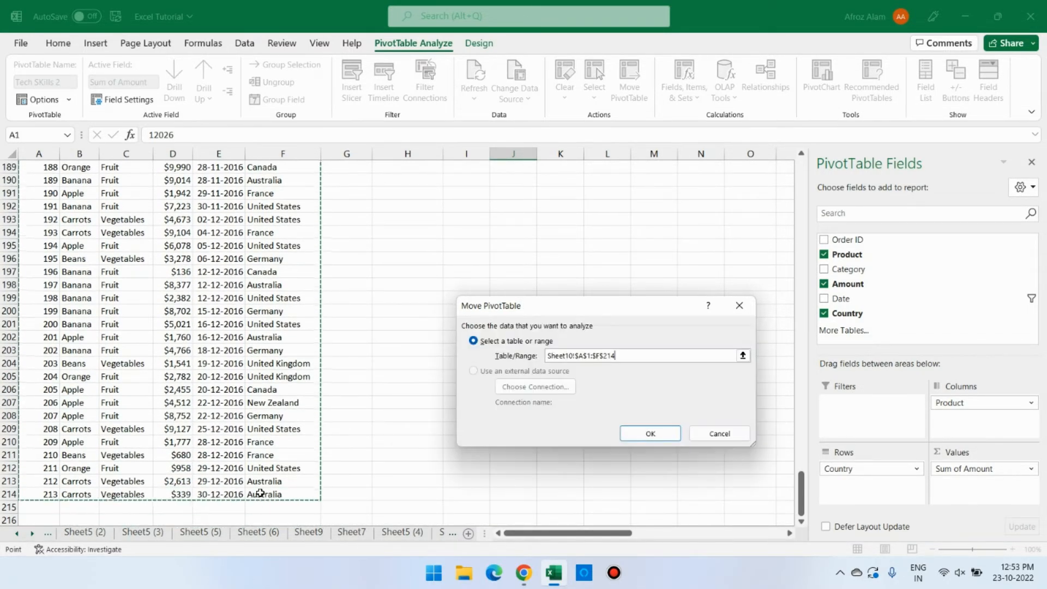
key("Return")
left_click(504, 285)
key("Up")
key("Up")
key("Up")
key("Up")
key("Up")
key("Up")
key("Up")
key("Up")
key("Up")
key("Up")
key("Up")
key("Up")
key("Up")
key("Up")
key("Up")
key("Up")
key("Up")
key("Up")
key("Up")
key("Up")
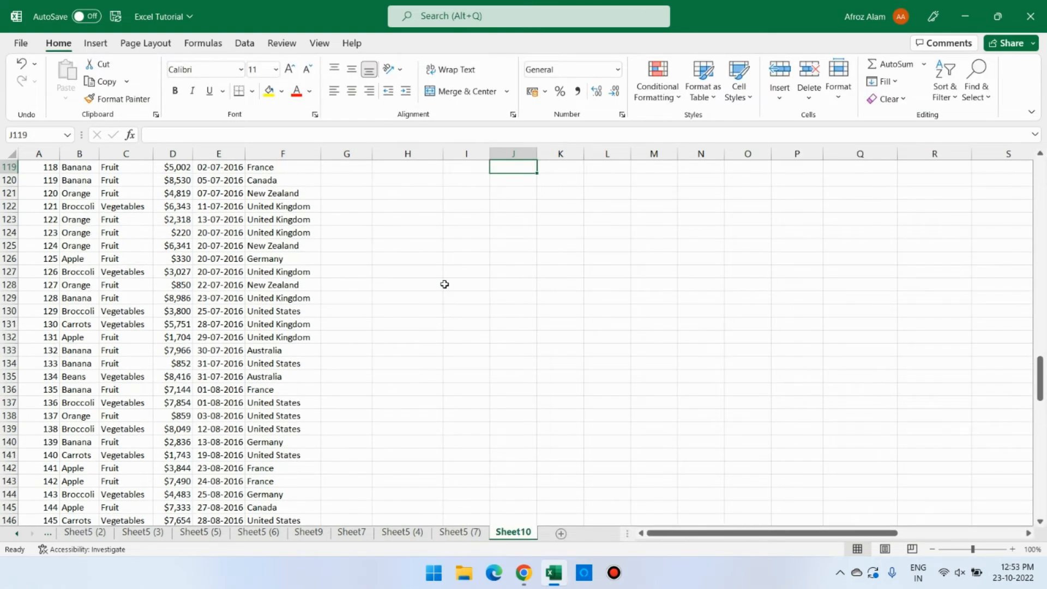
key("ctrl+Up")
key("ctrl+Up")
Step: Try to select the entire pivot table, ending on the Germany value in the Broccoli column
left_click(494, 193)
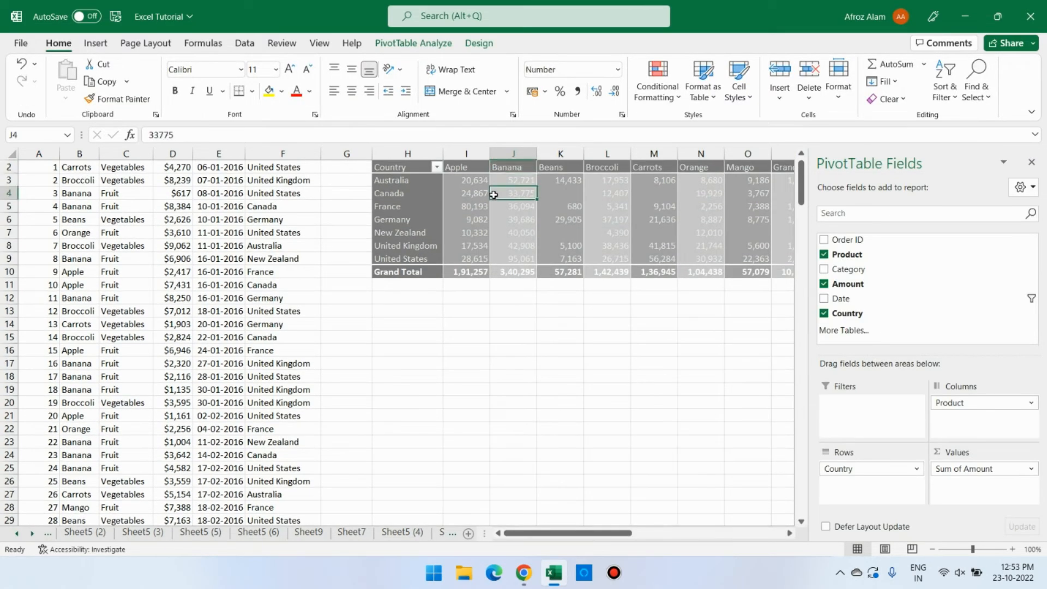
left_click(431, 48)
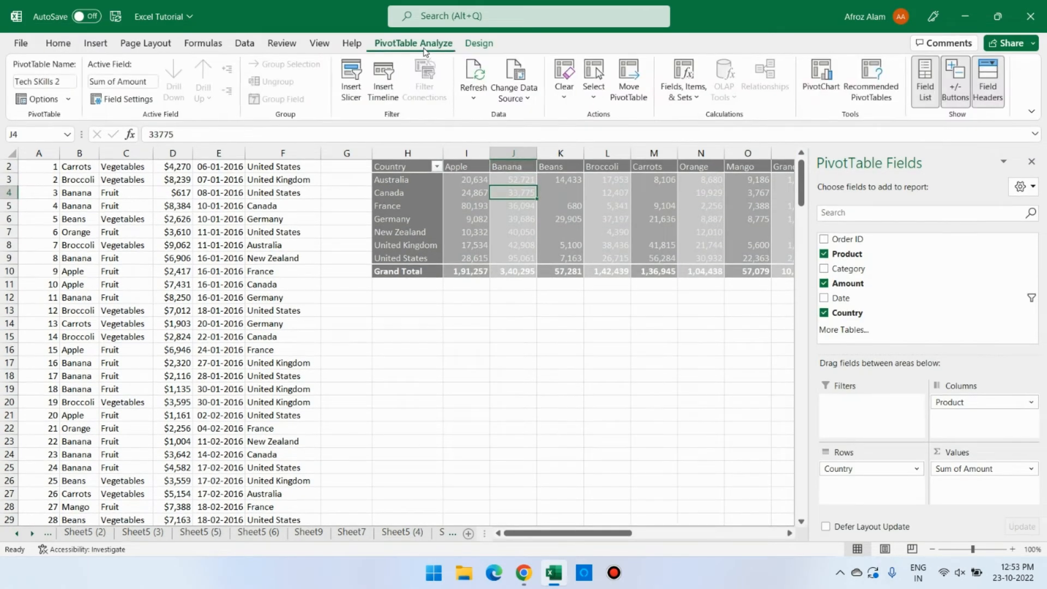
left_click(594, 94)
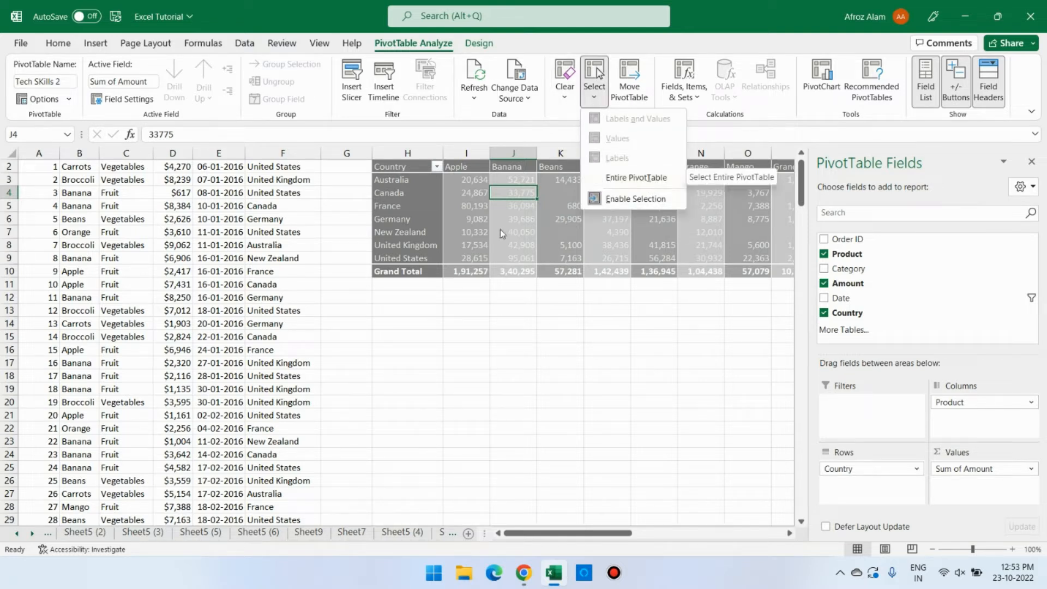
left_click(652, 181)
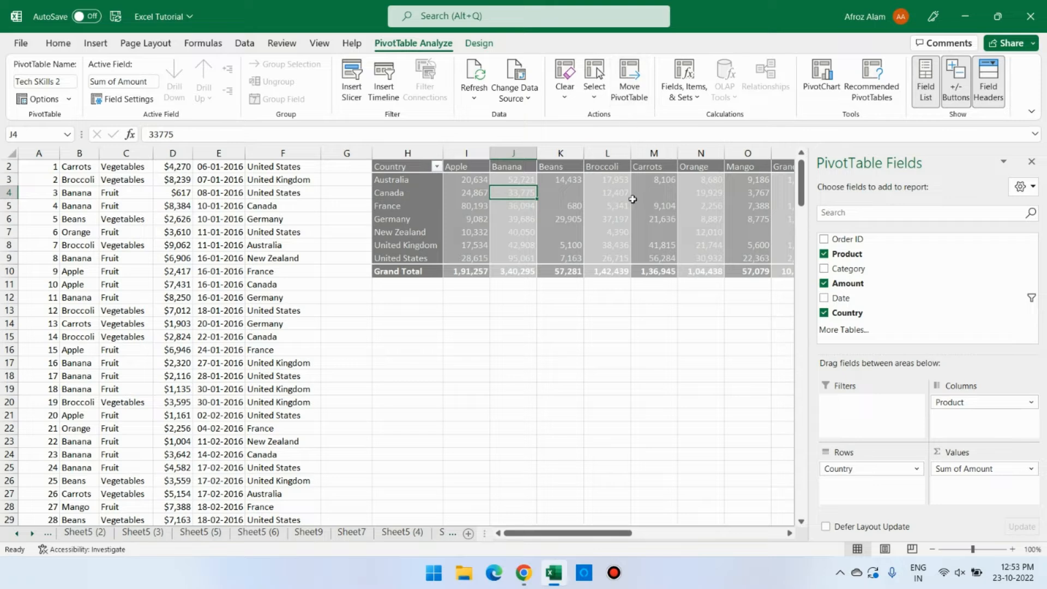
left_click(590, 221)
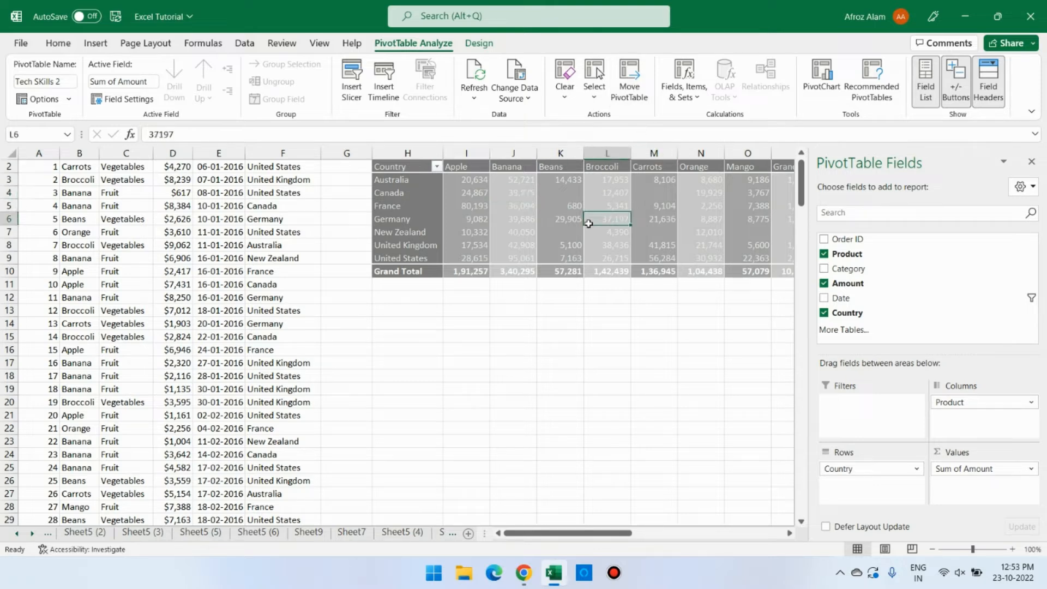
Step: Close the PivotTable Fields pane and deselect the pivot table
left_click(1031, 162)
left_click(205, 248)
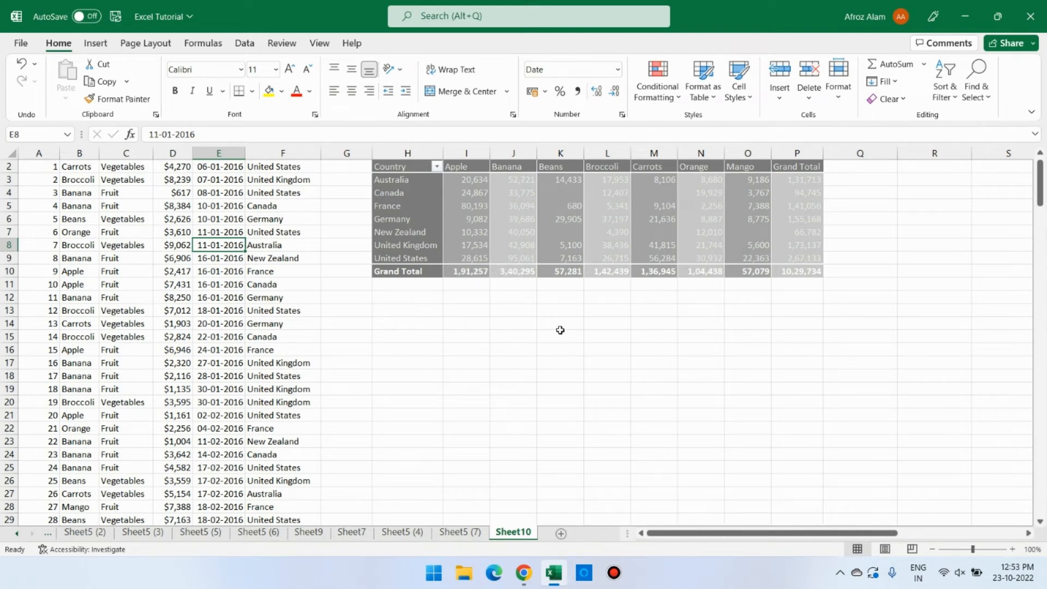
left_click(560, 330)
Step: Move the pivot table from Sheet10 to a new worksheet
left_click(496, 220)
left_click(437, 45)
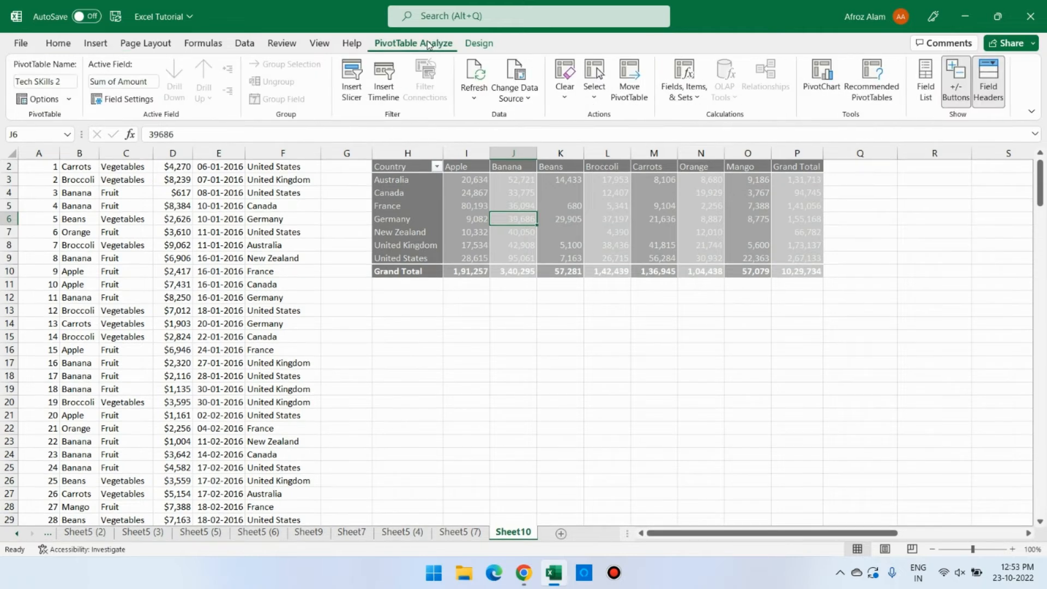
left_click(629, 82)
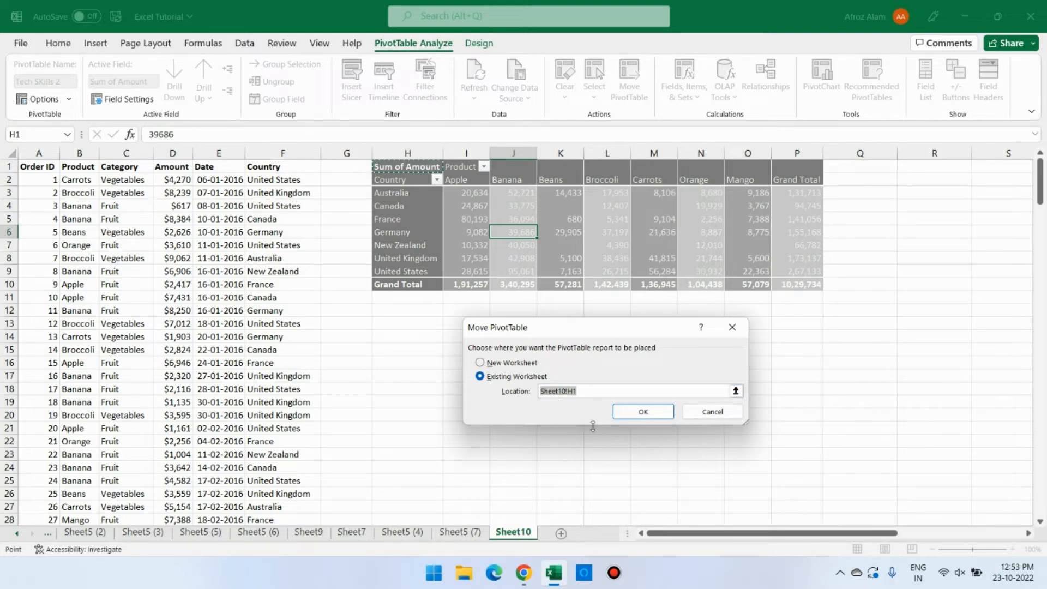
left_click(568, 392)
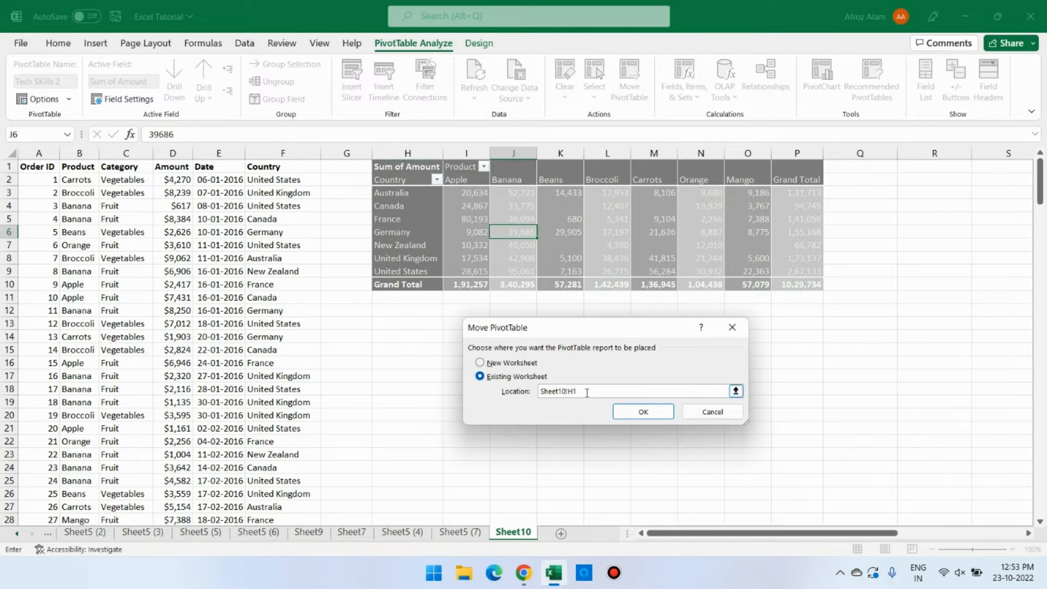
left_click(487, 363)
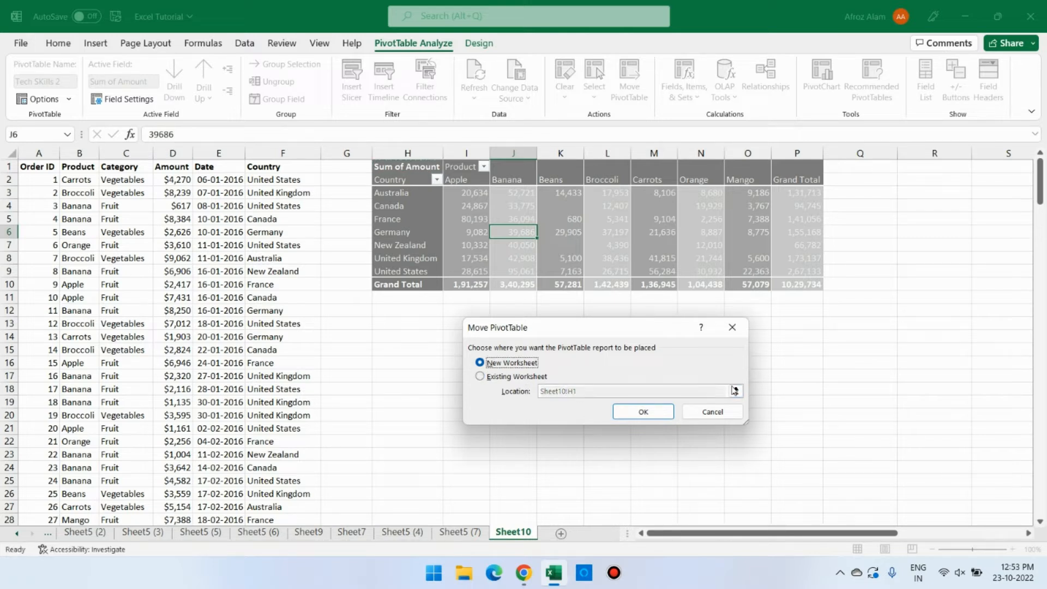
left_click(643, 412)
Step: Compare Sheet10 with the new Sheet12 to check where the pivot table is placed
left_click(564, 532)
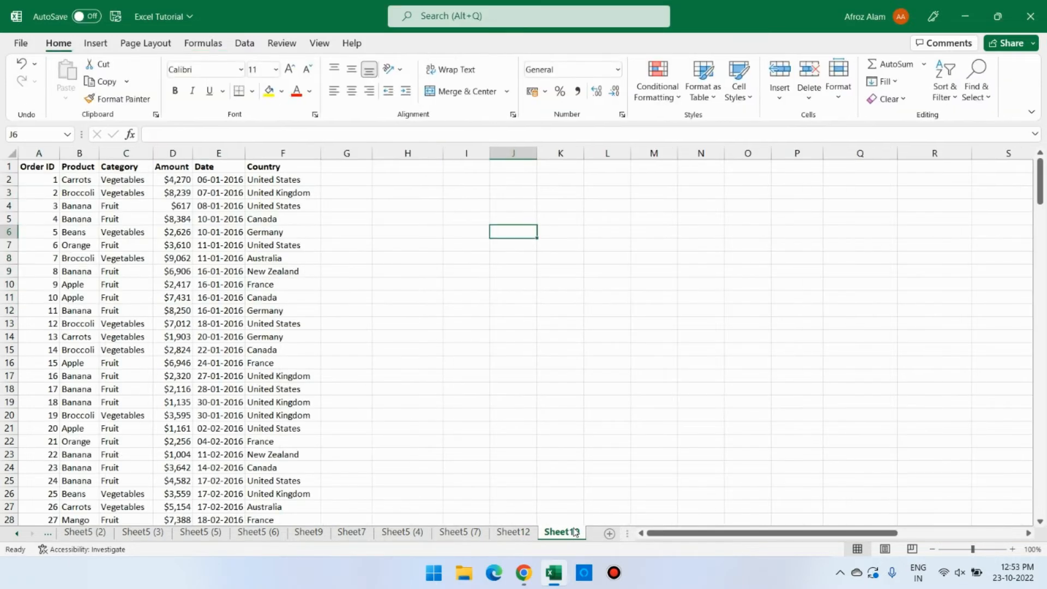
left_click(516, 532)
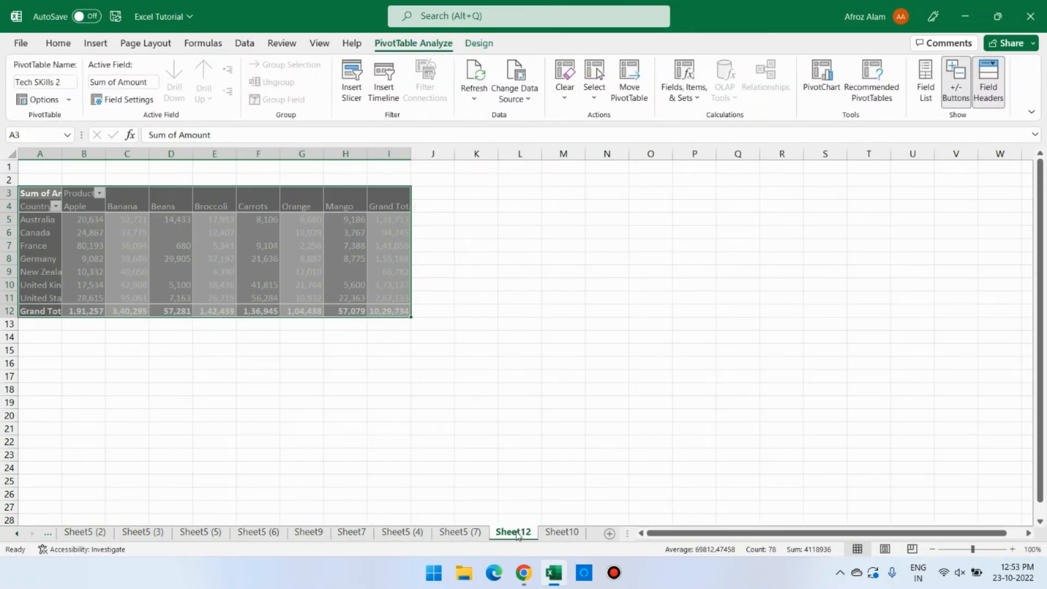
left_click(564, 533)
left_click(514, 532)
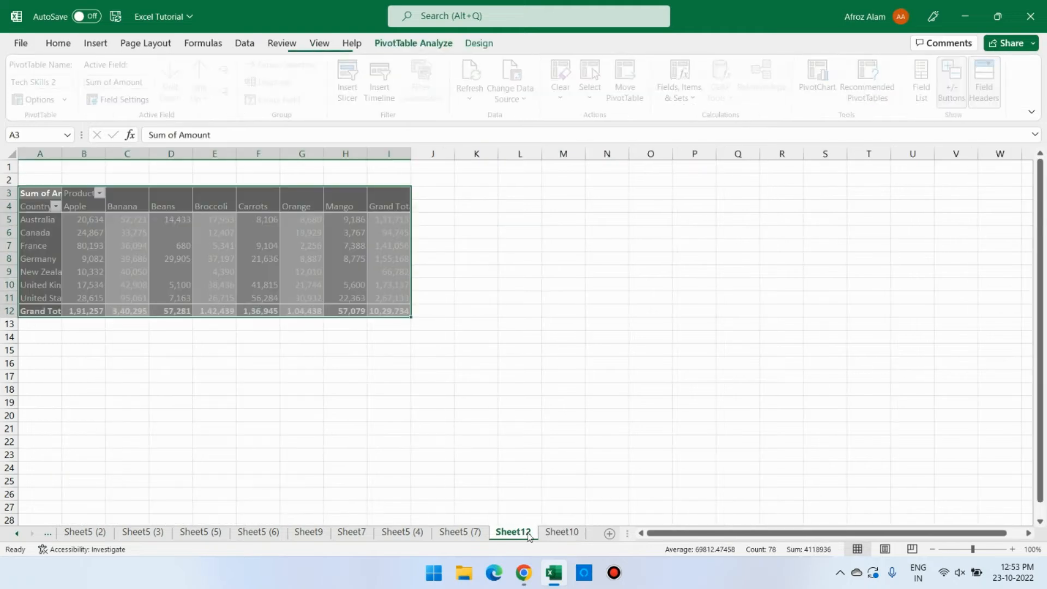
left_click(324, 390)
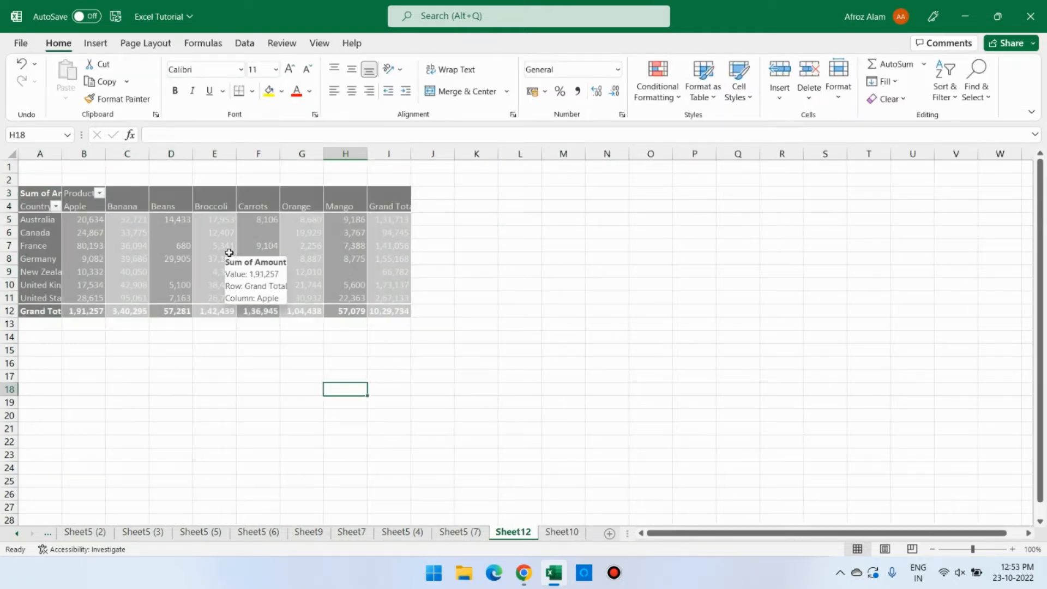
left_click(565, 535)
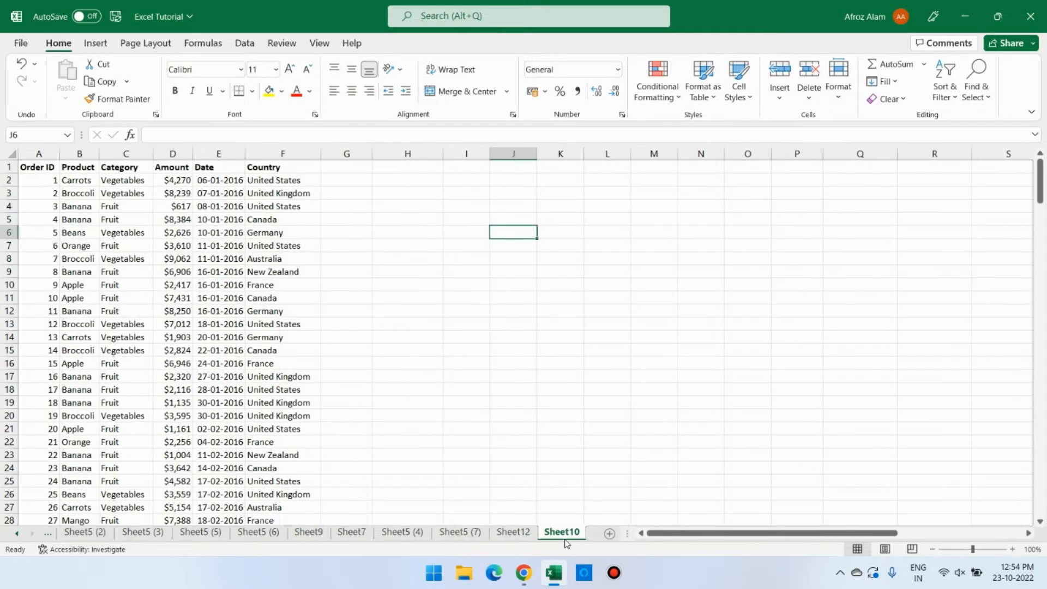
left_click(518, 535)
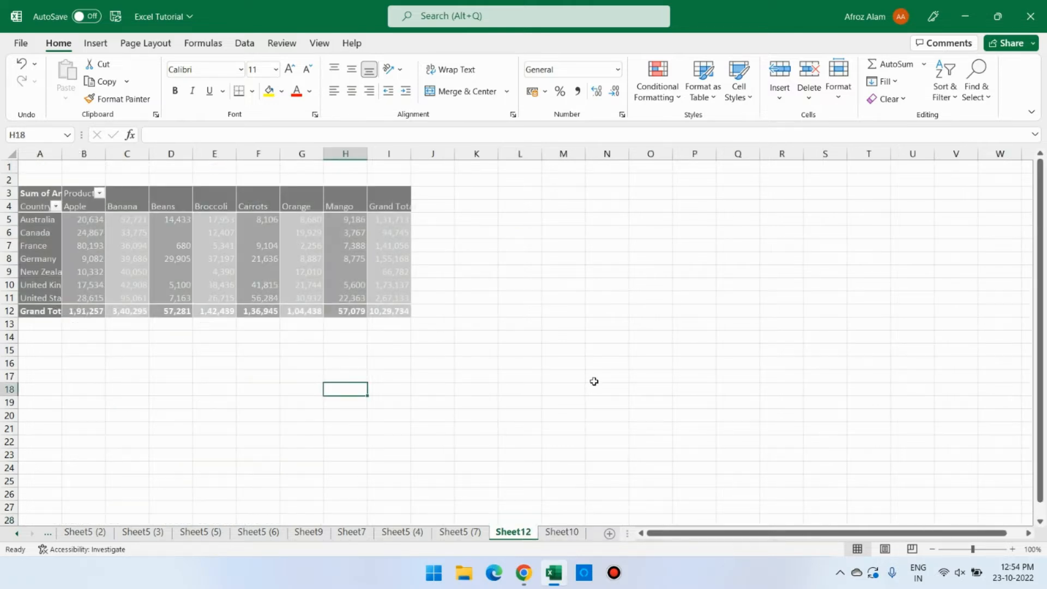
left_click(320, 289)
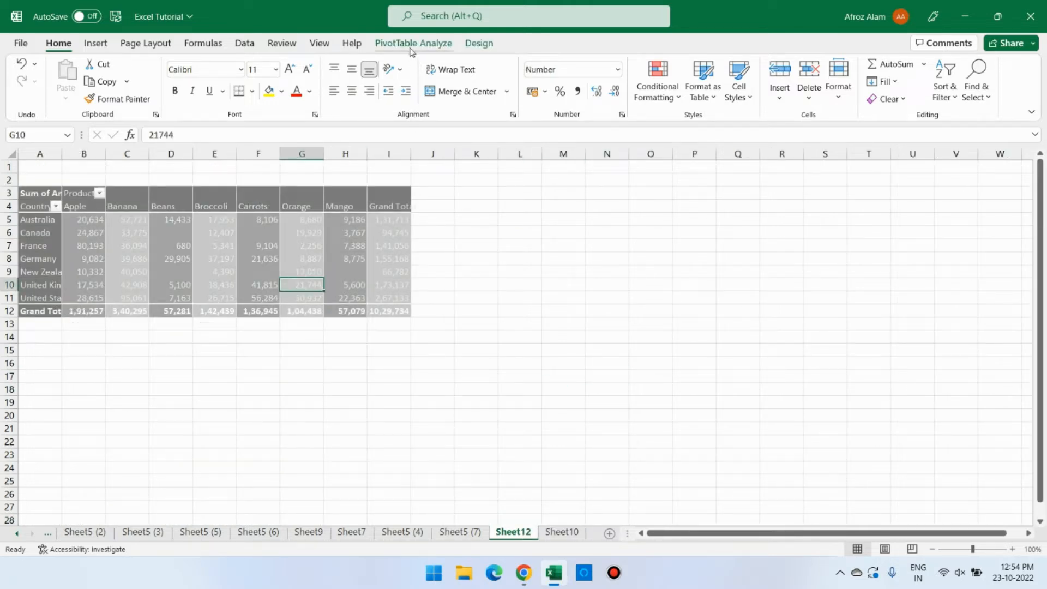
Step: Undo the pivot table's move to the new worksheet together with the last data source change
key("ctrl+Page_Down")
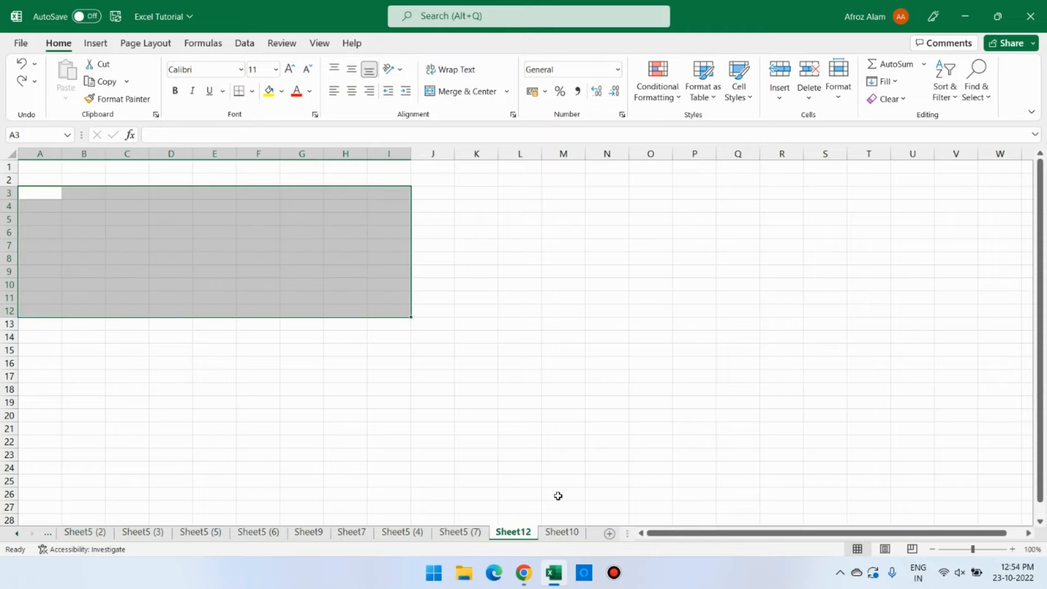
left_click(611, 437)
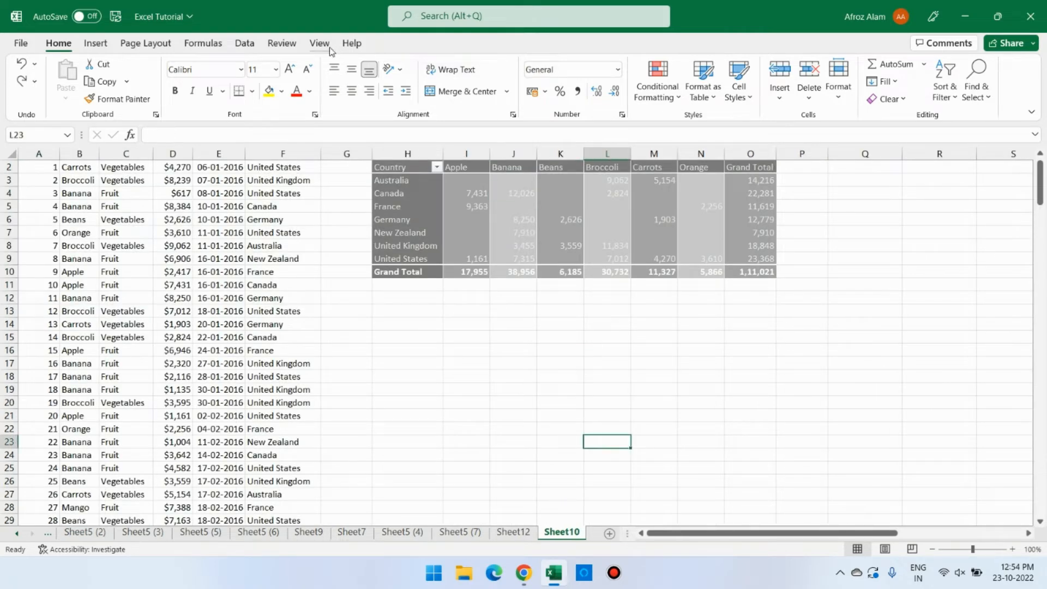
left_click(531, 213)
left_click(431, 43)
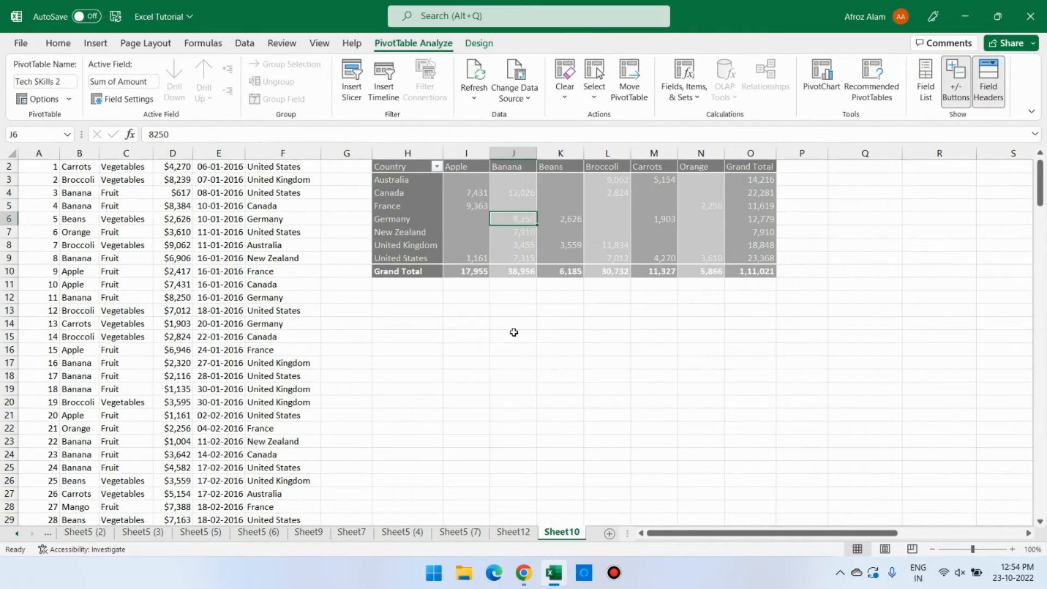
left_click(513, 334)
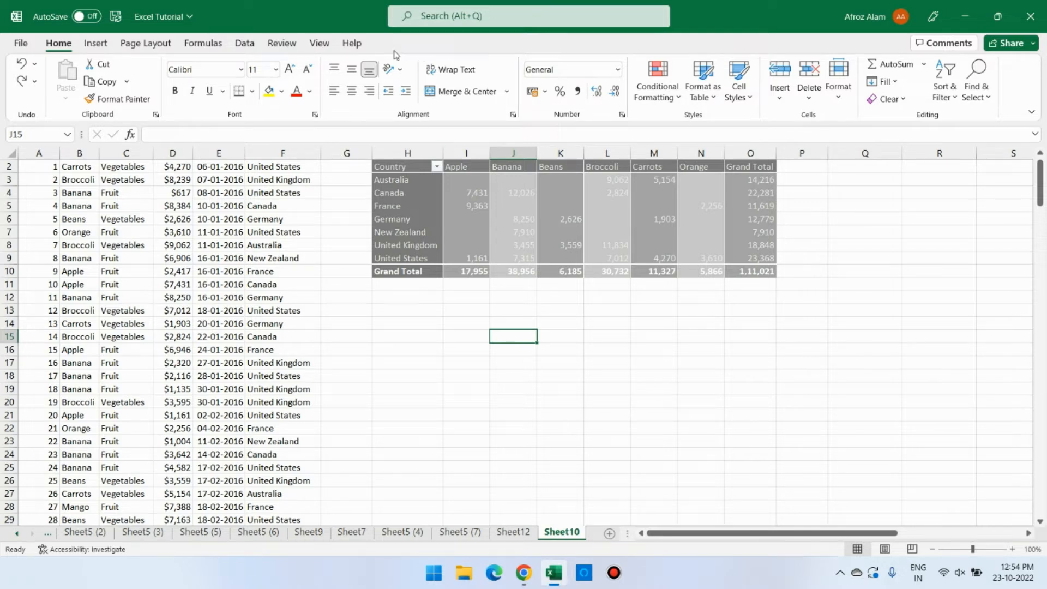
Step: Examine the Fields, Items & Sets calculation options available for the pivot table on Sheet10
left_click(509, 219)
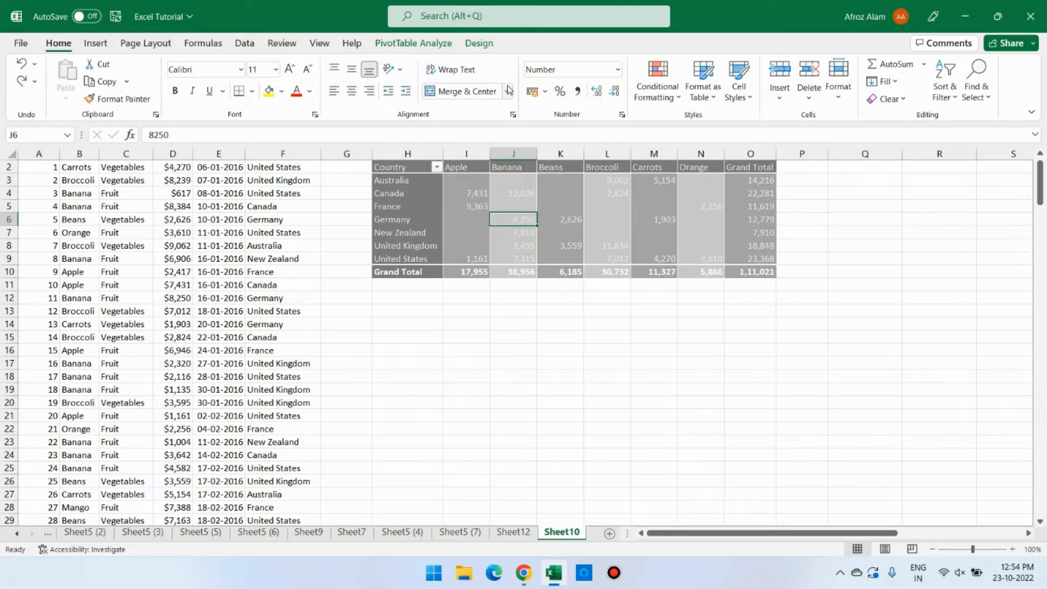
left_click(423, 47)
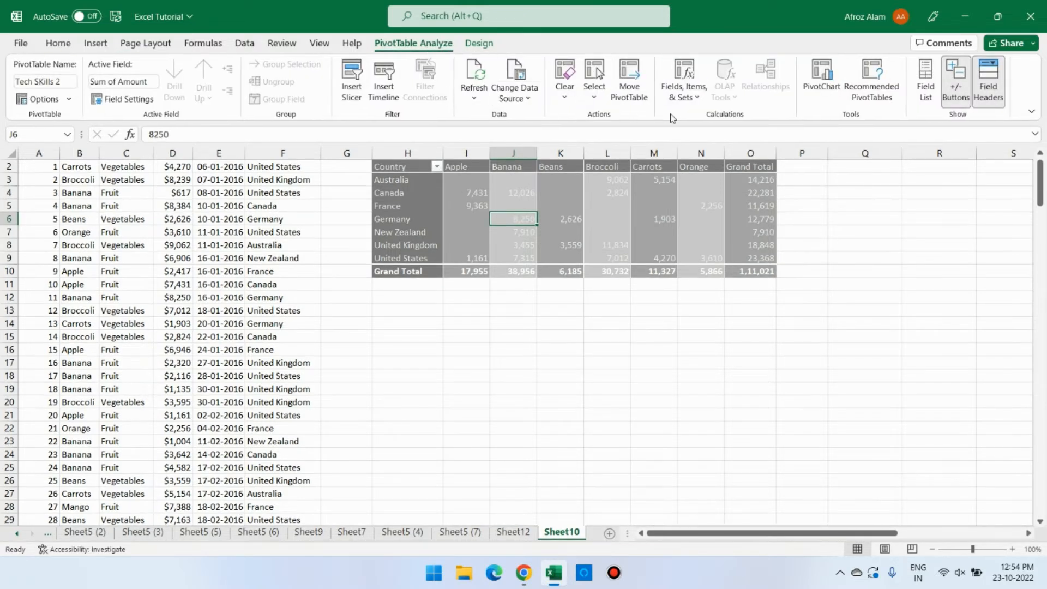
left_click(702, 102)
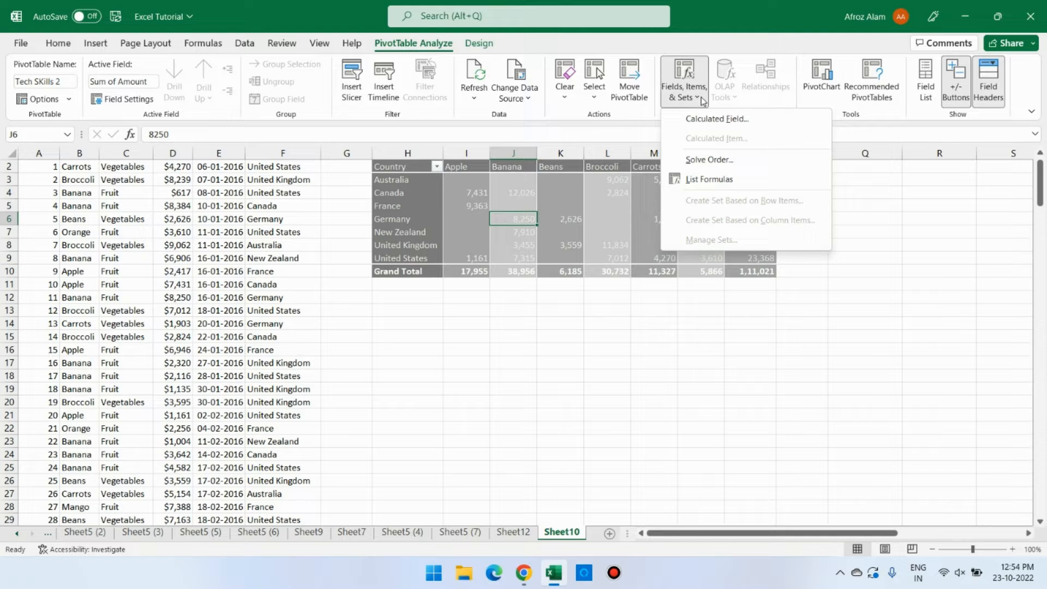
left_click(779, 102)
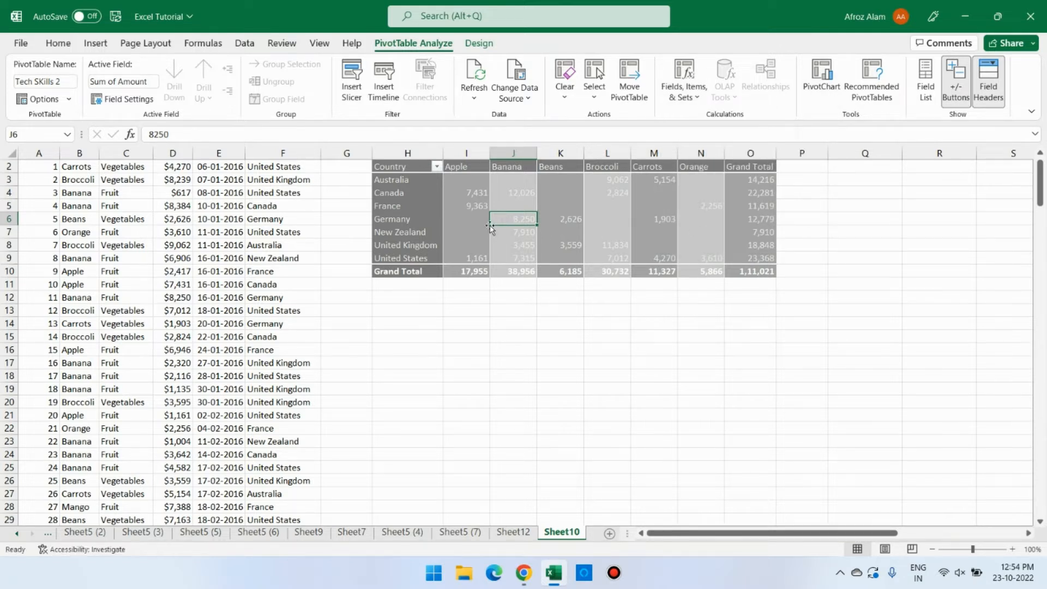
Step: Extend the pivot table's data source to the range Sheet10!$A$1:$F$214 and go back up to the pivot table
left_click(438, 218)
left_click(479, 204)
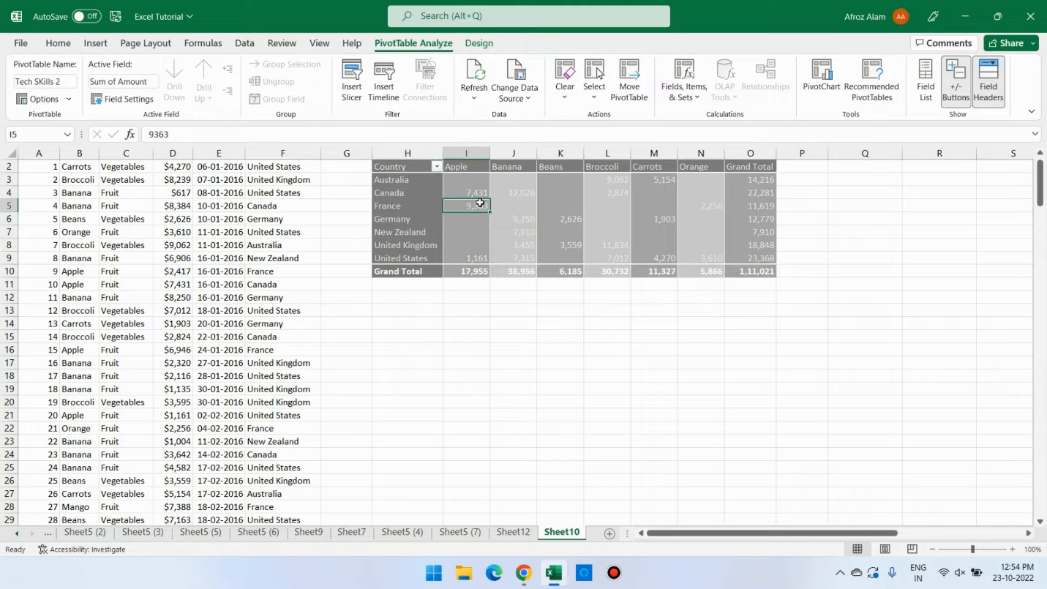
left_click(526, 100)
left_click(552, 118)
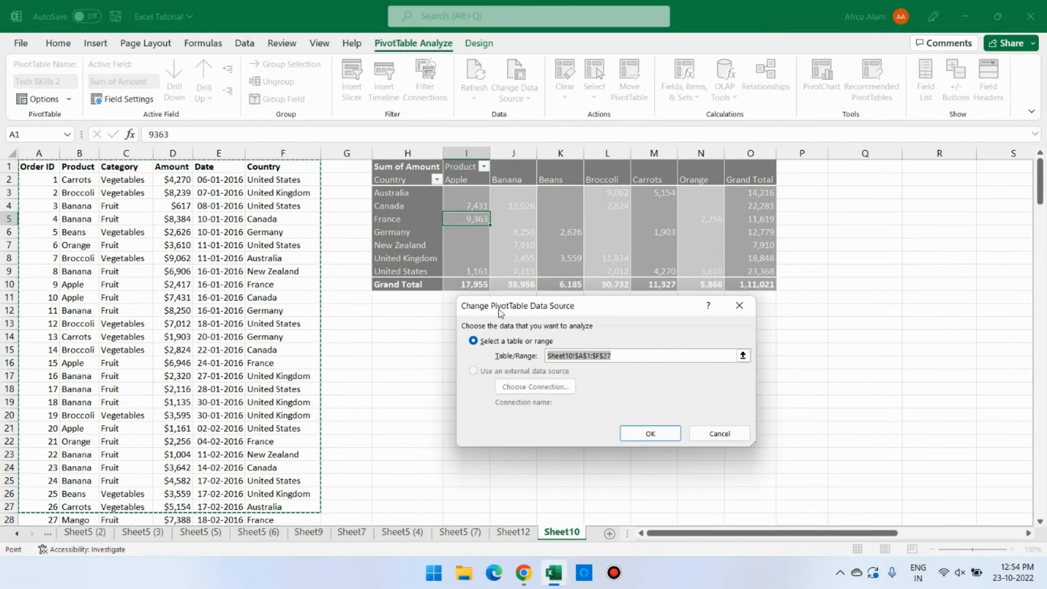
left_click_drag(48, 168, 293, 506)
key("Return")
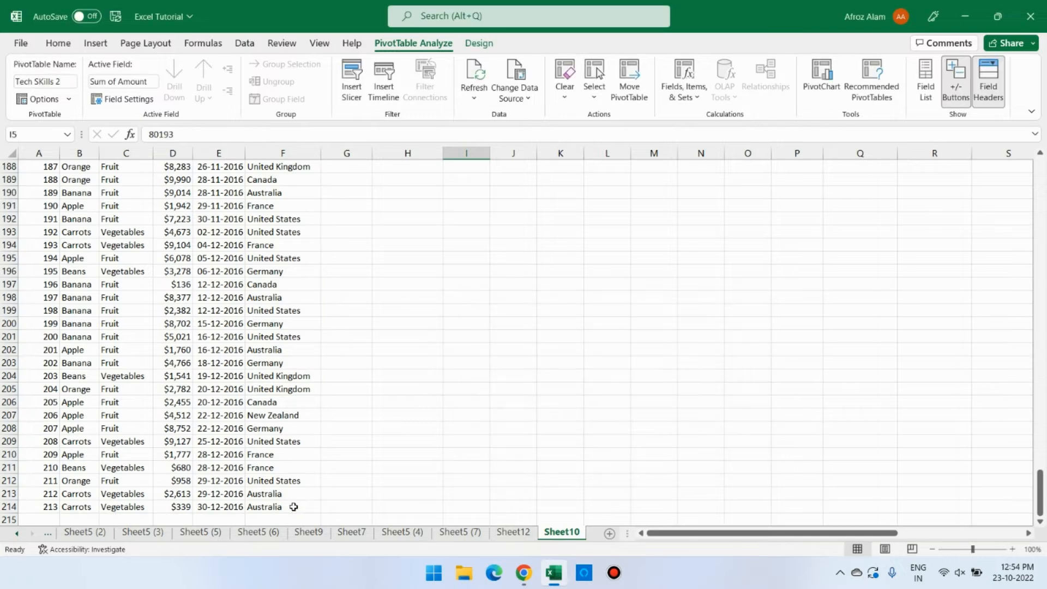
left_click(568, 463)
key("ctrl+Up")
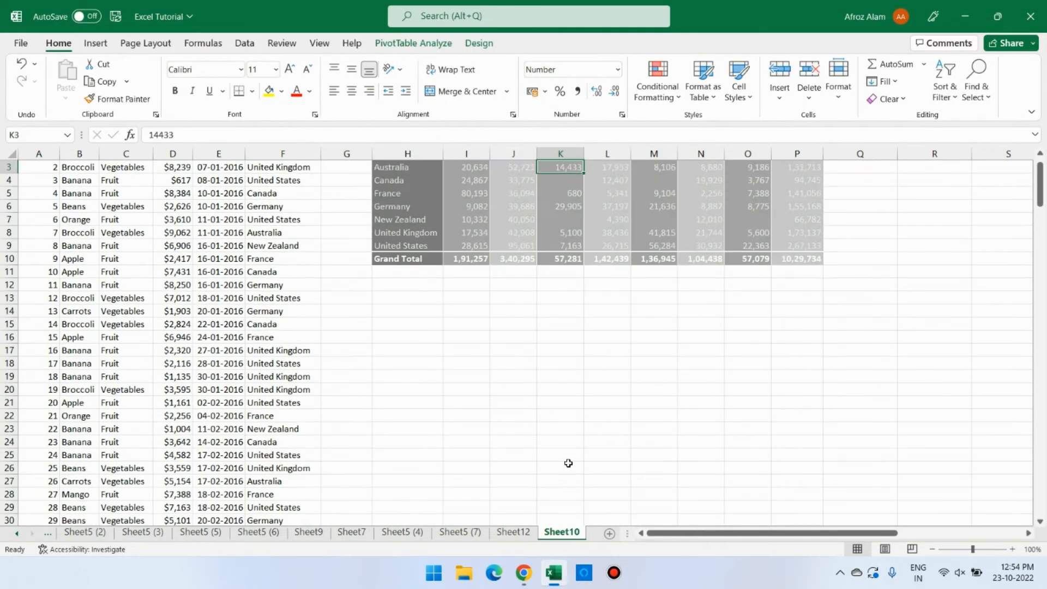
Step: Insert a Clustered Column PivotChart from the pivot table and place it directly below the table
left_click(513, 246)
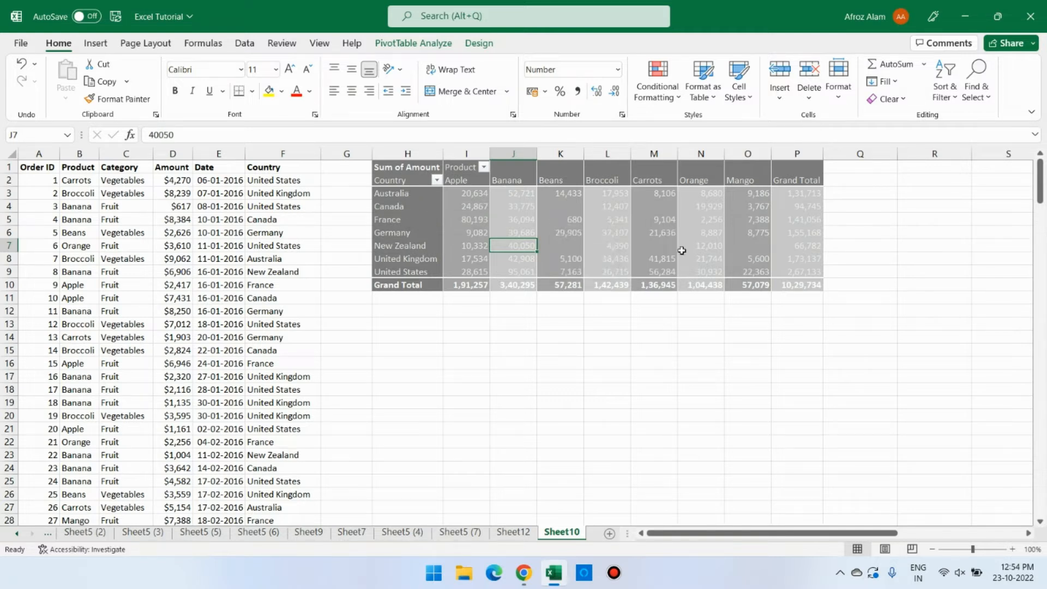
left_click(670, 238)
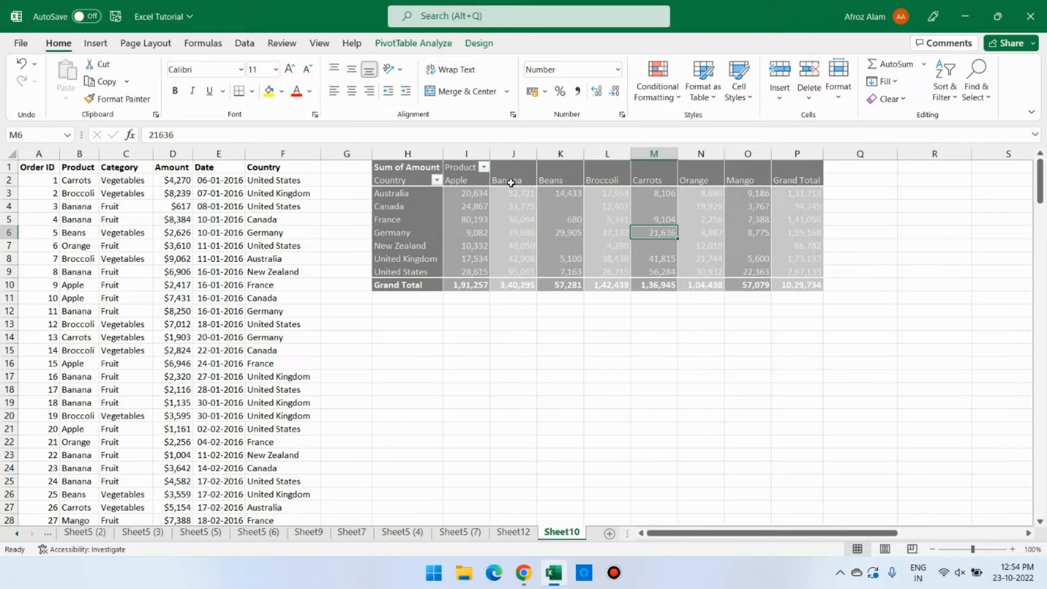
left_click(413, 43)
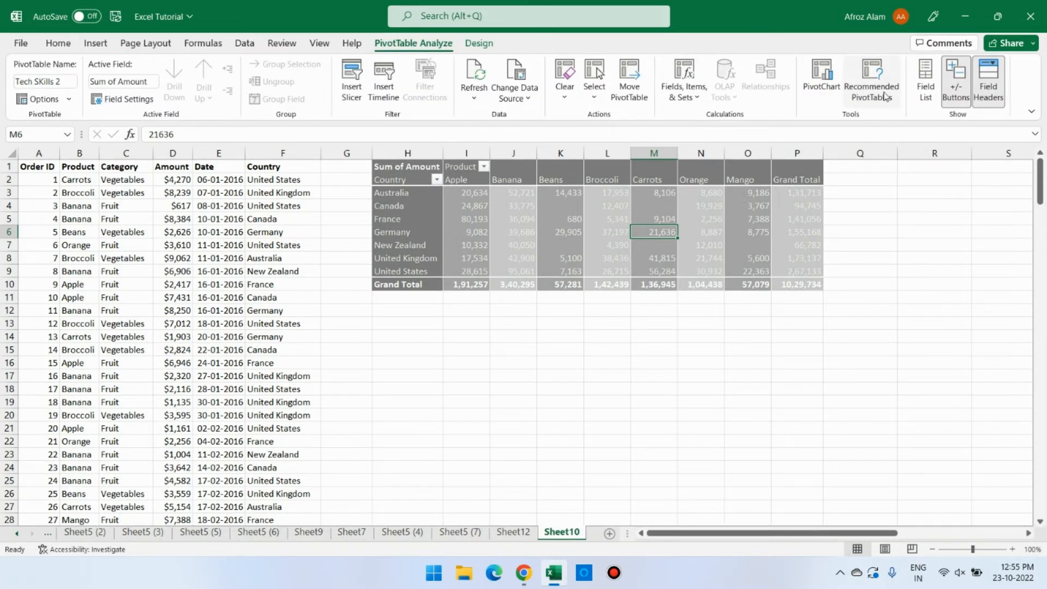
left_click(826, 72)
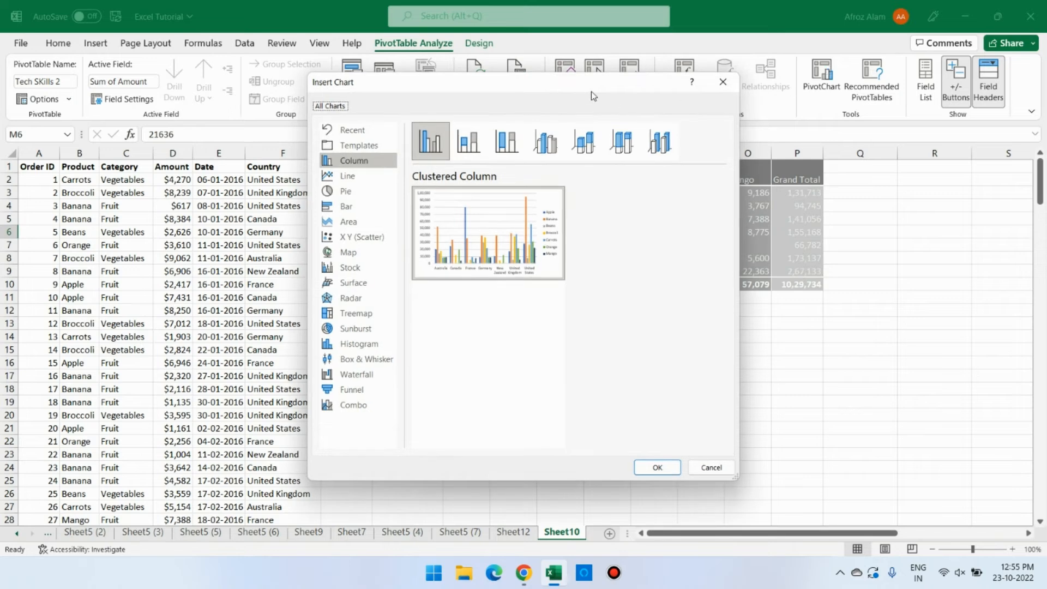
left_click_drag(591, 90, 673, 184)
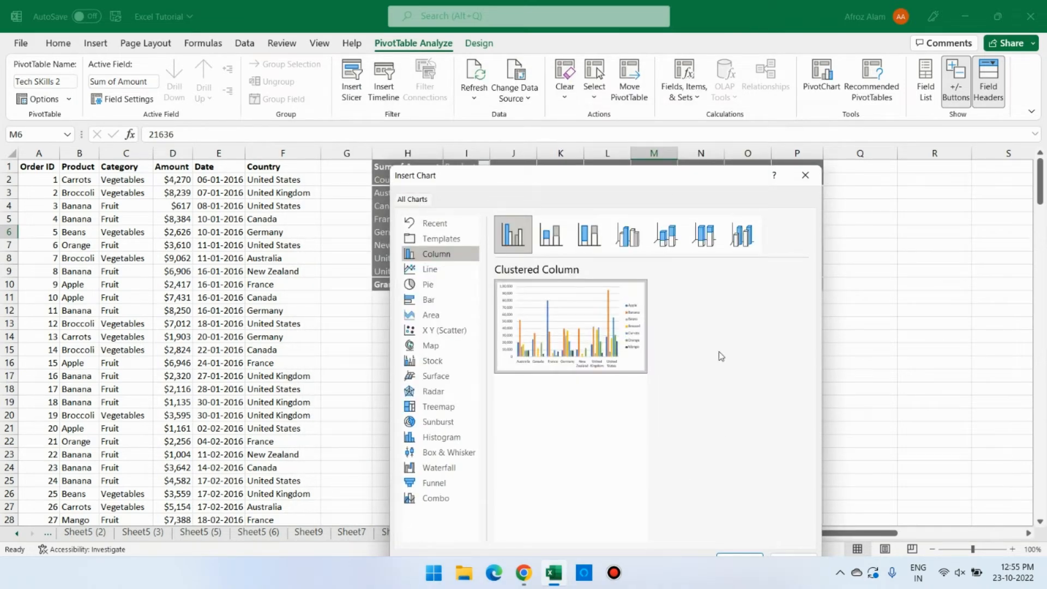
left_click_drag(660, 181, 631, 153)
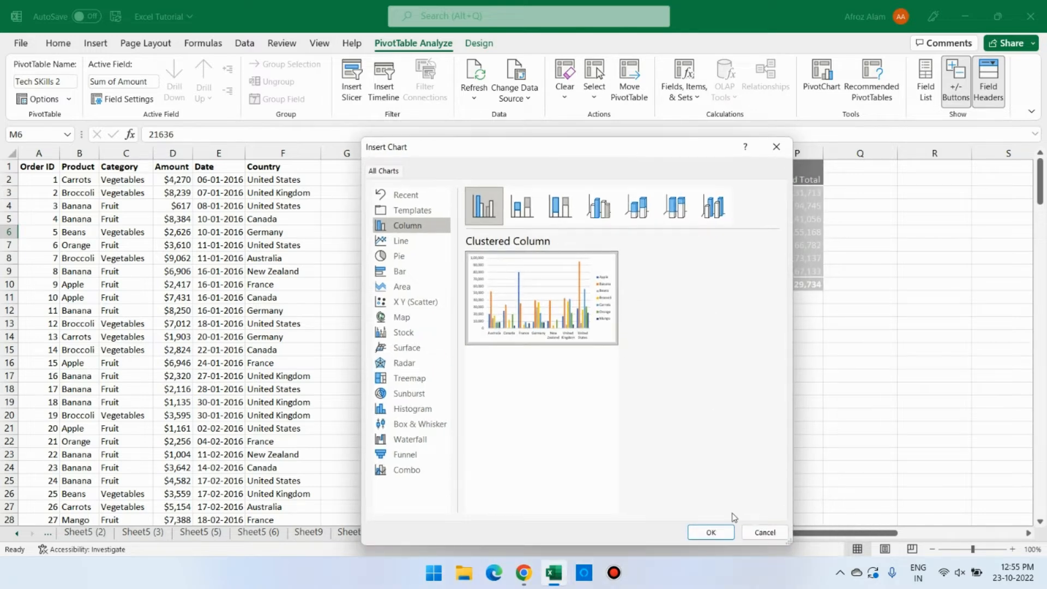
left_click(711, 532)
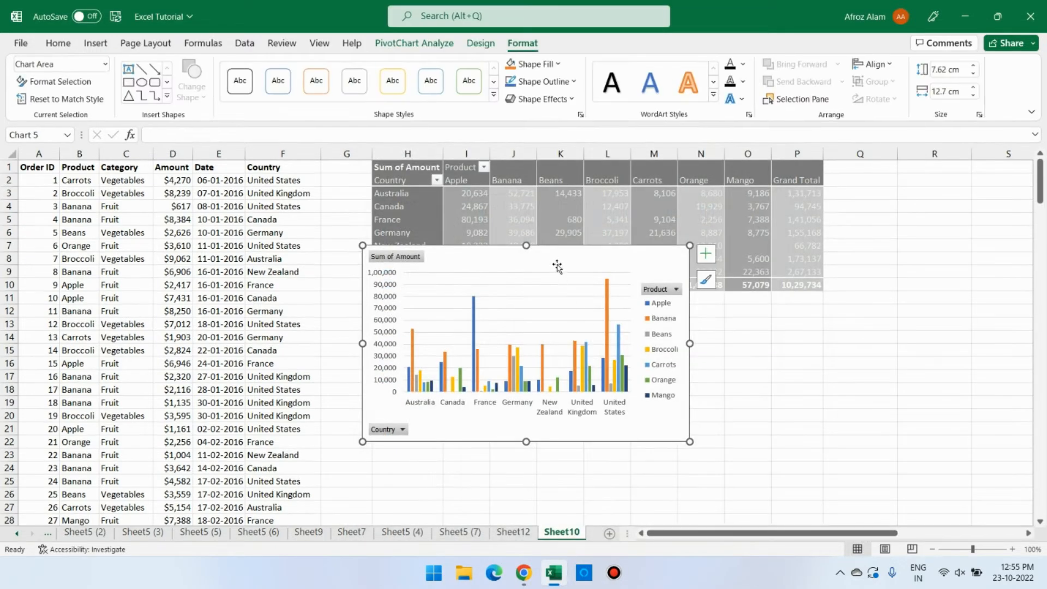
left_click_drag(556, 266, 639, 312)
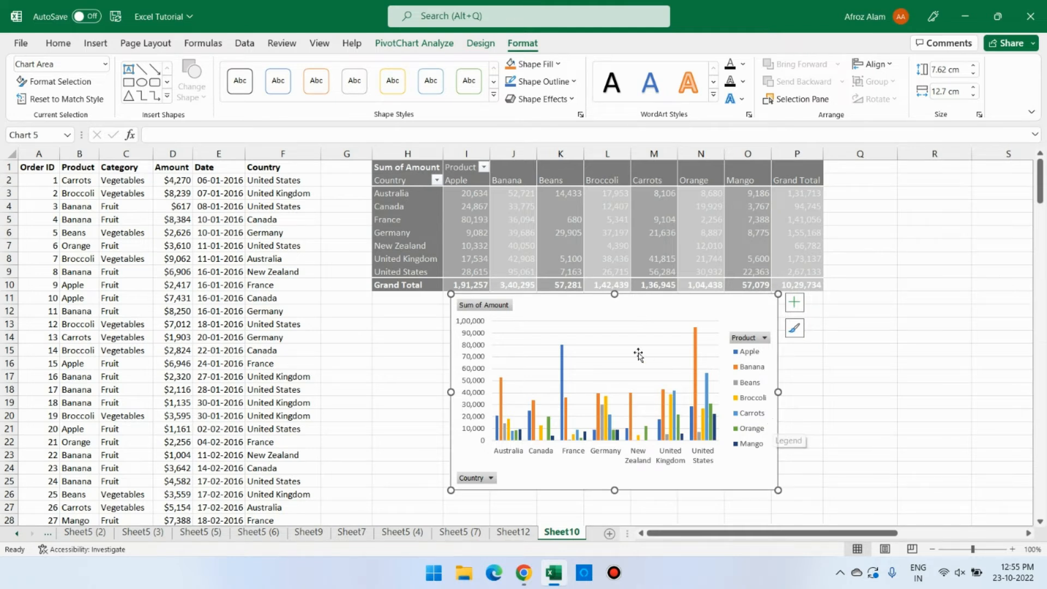
Step: Inspect the PivotChart's Sum of Amount field button and the sort and filter options of its Product field
left_click(481, 306)
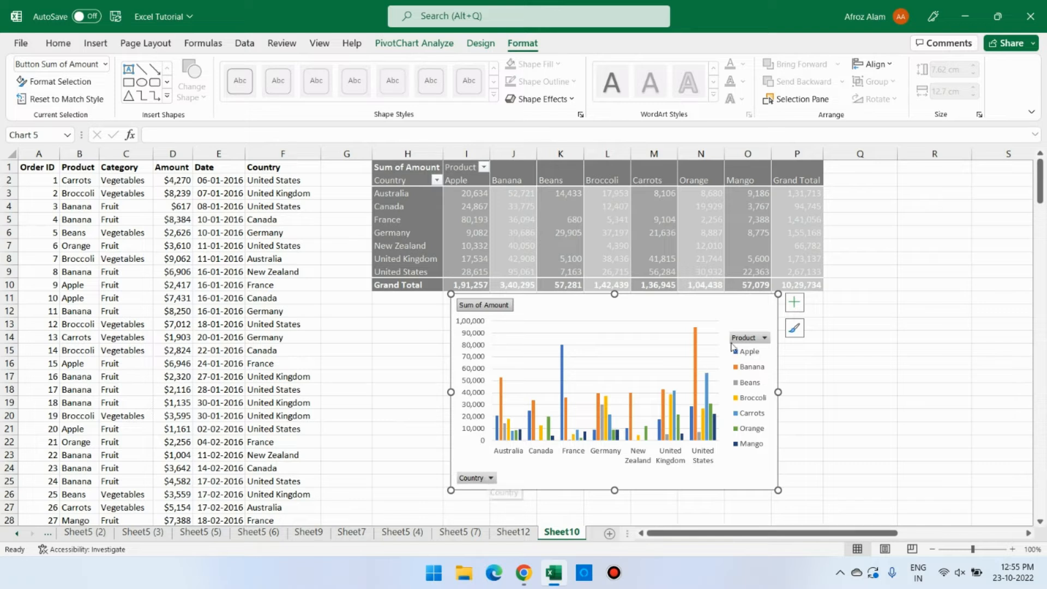
left_click(764, 338)
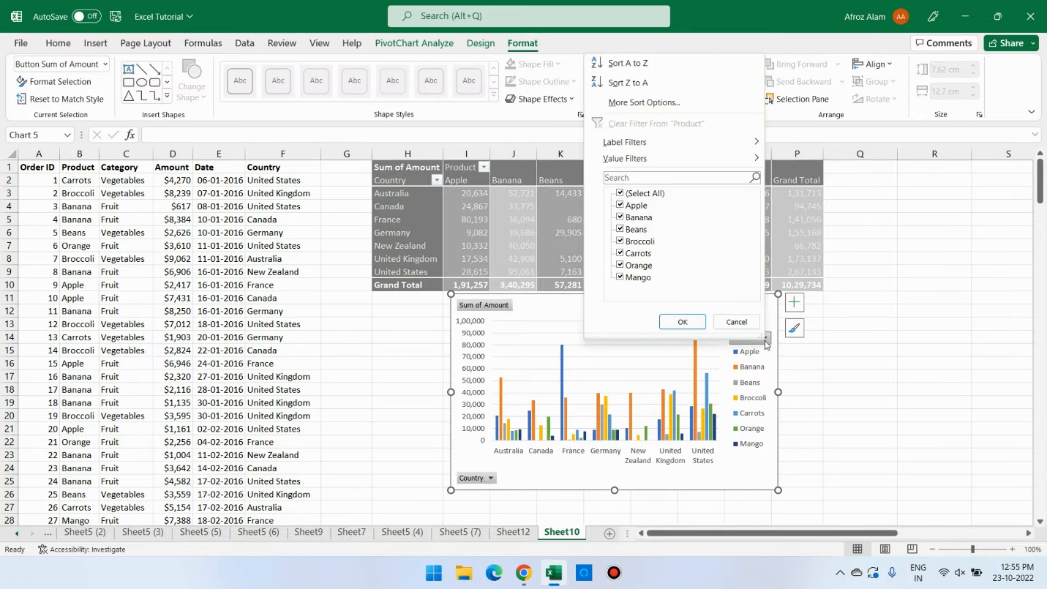
left_click(765, 340)
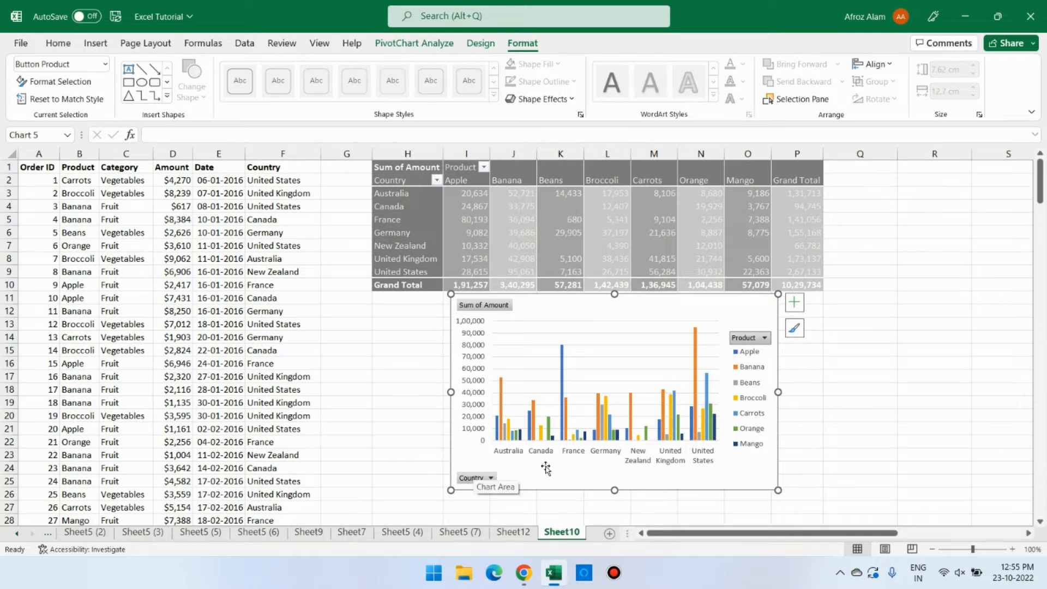
Step: Filter the PivotChart's Country field to show only Canada and move the chart up closer beneath the shortened pivot table
left_click(489, 479)
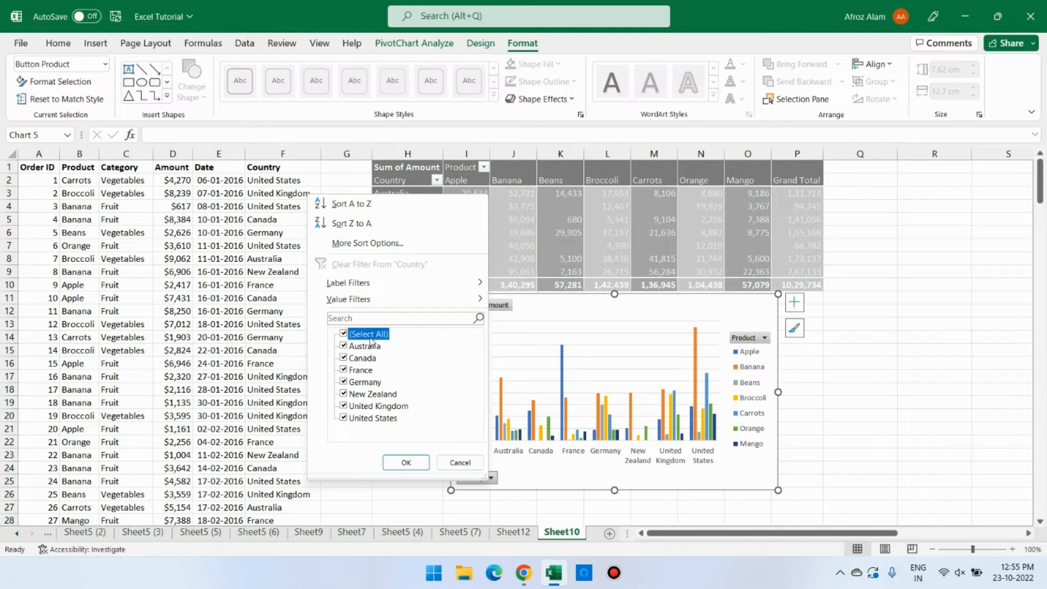
left_click(348, 334)
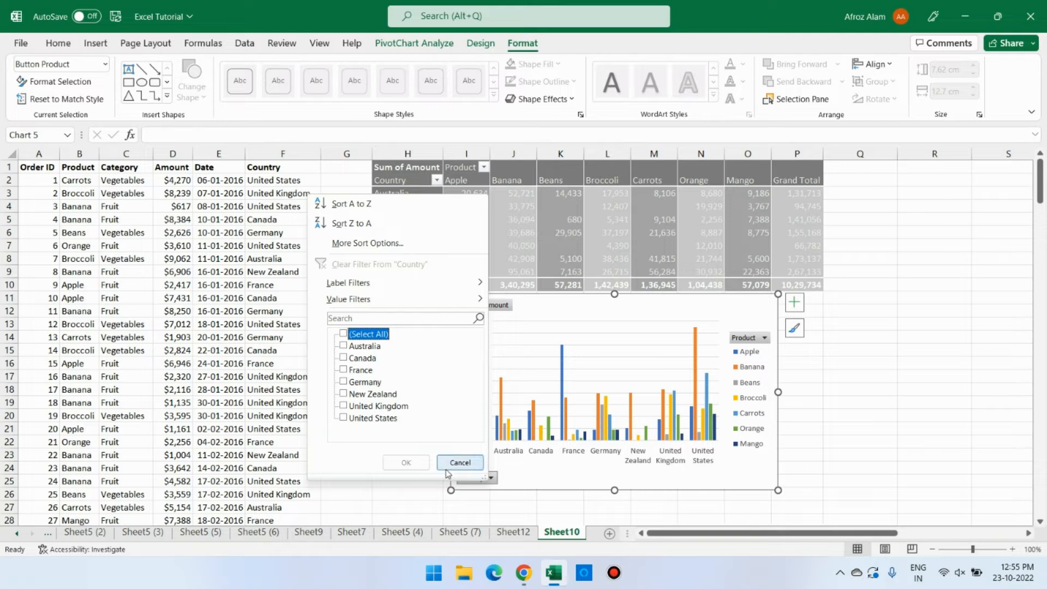
left_click(344, 358)
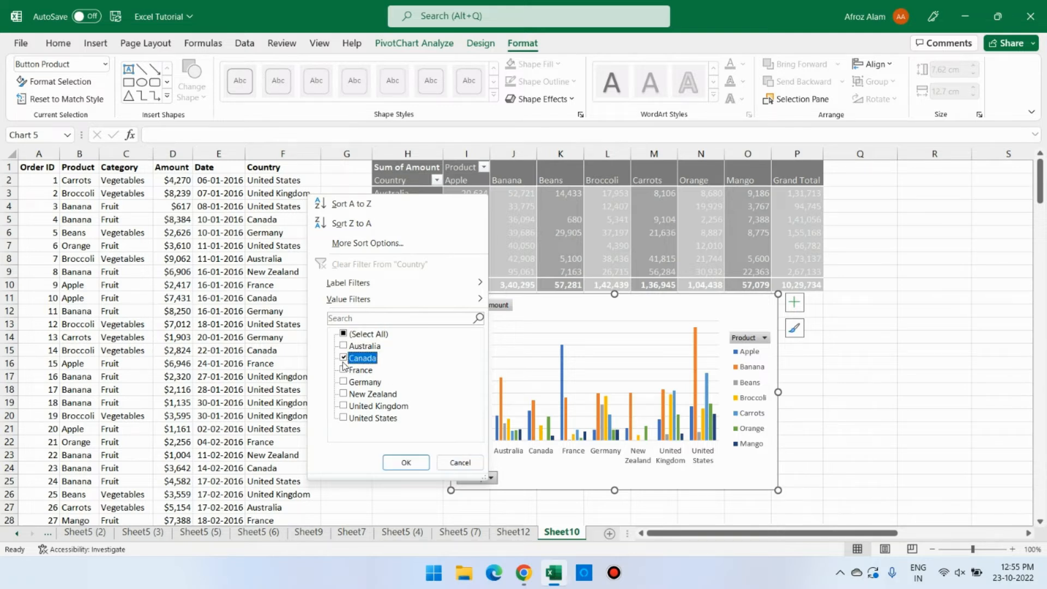
left_click(406, 463)
left_click_drag(570, 307, 466, 258)
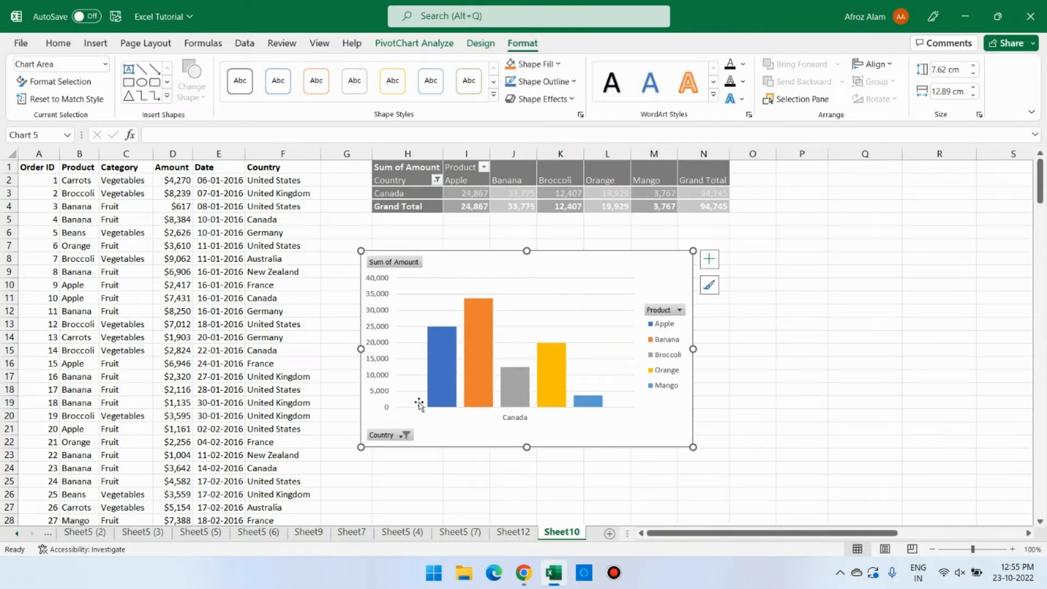
Step: Inspect the Apple, Banana, Broccoli, Orange and Mango columns of the PivotChart one by one
left_click(479, 375)
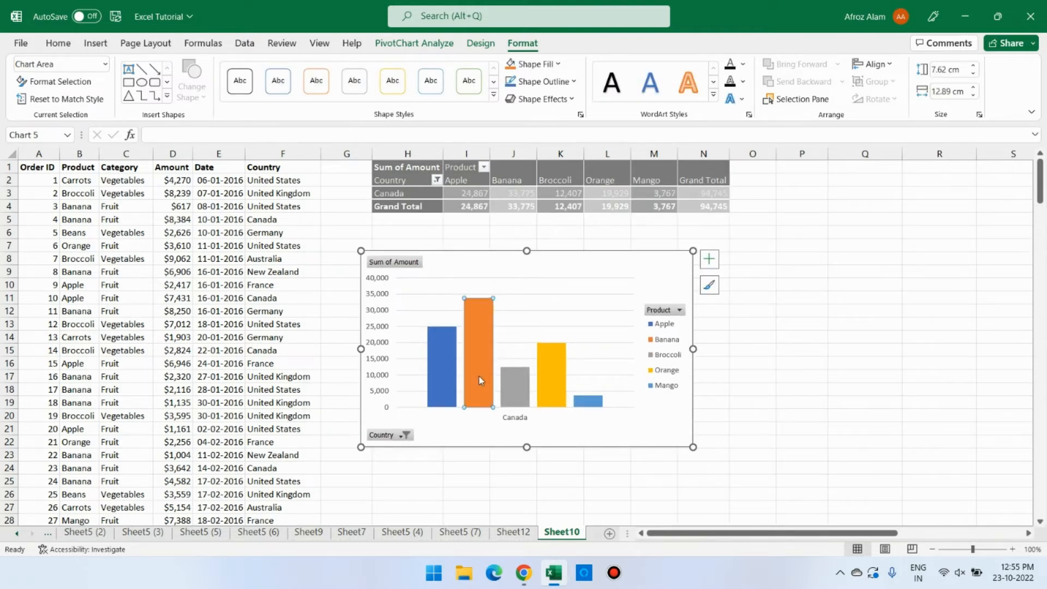
left_click(446, 375)
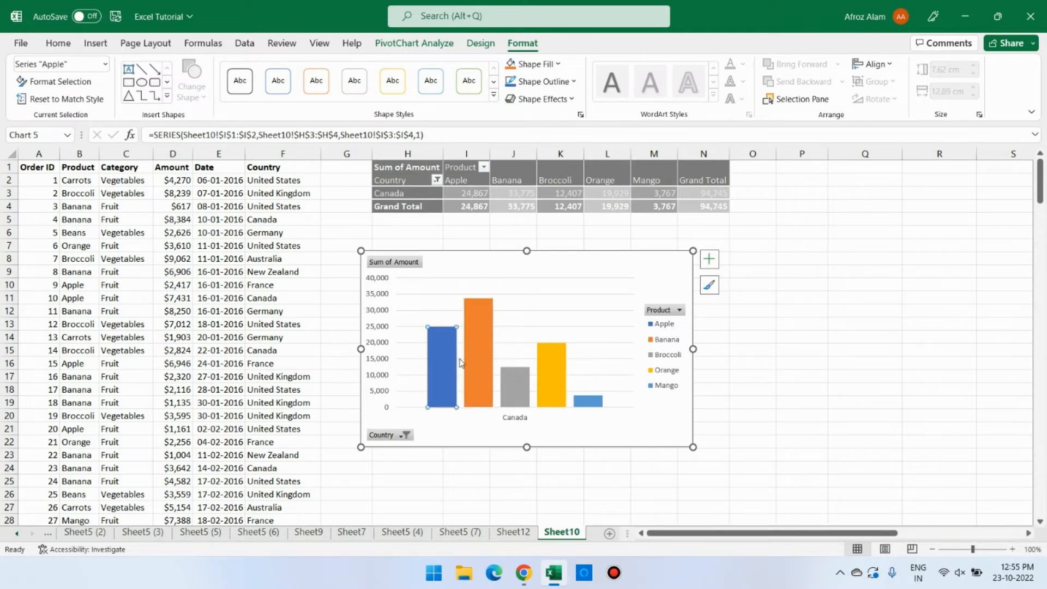
left_click(471, 371)
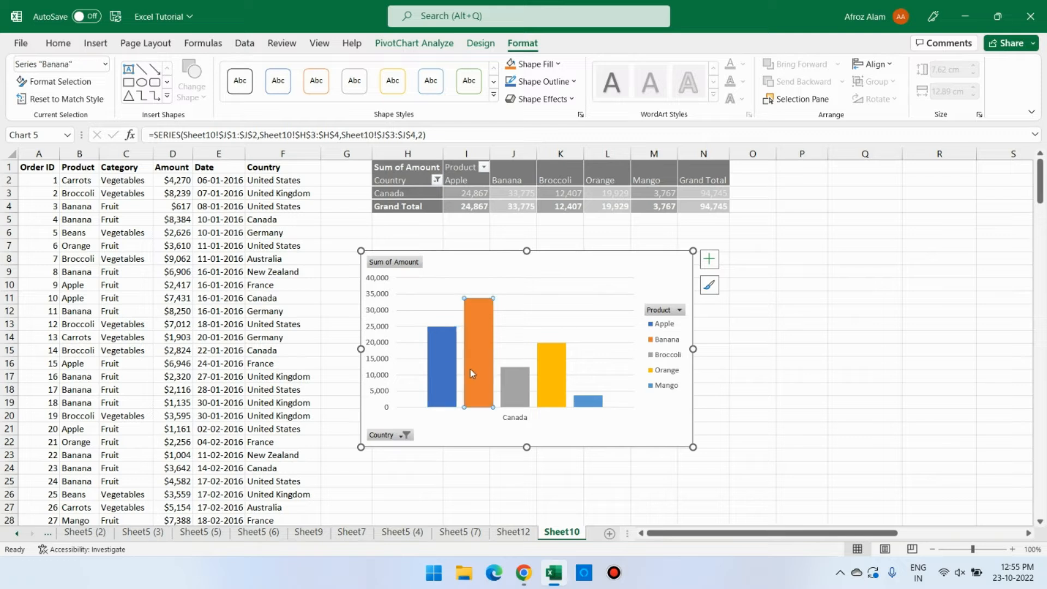
left_click(517, 392)
left_click(554, 394)
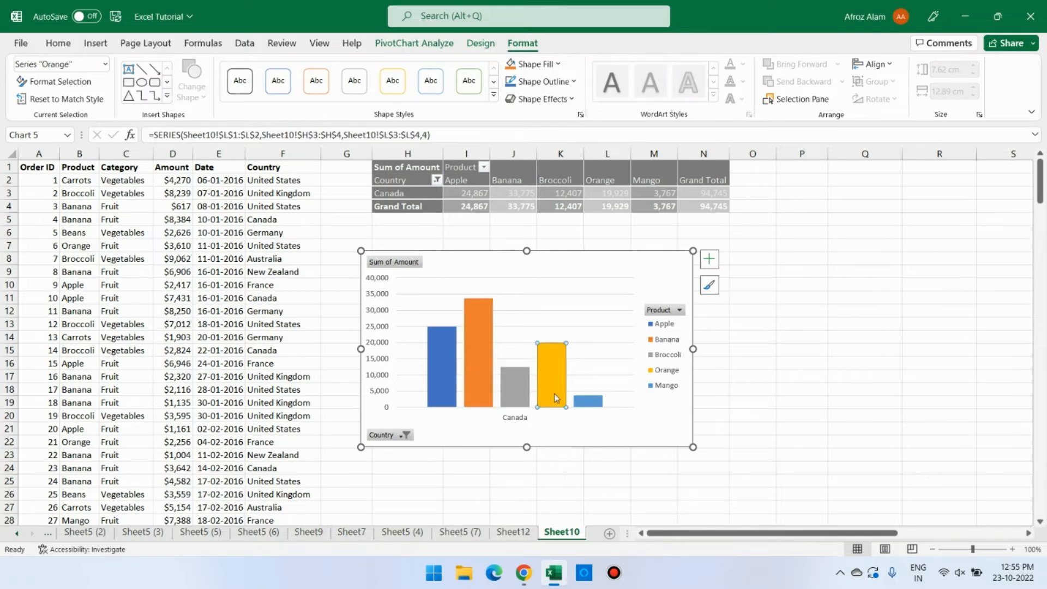
left_click(587, 403)
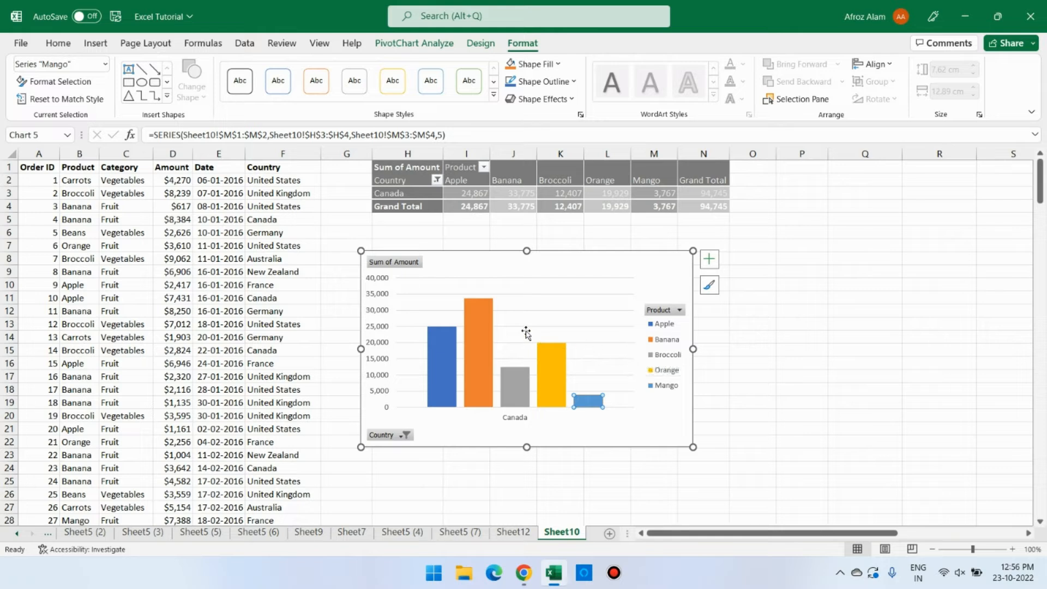
left_click(487, 351)
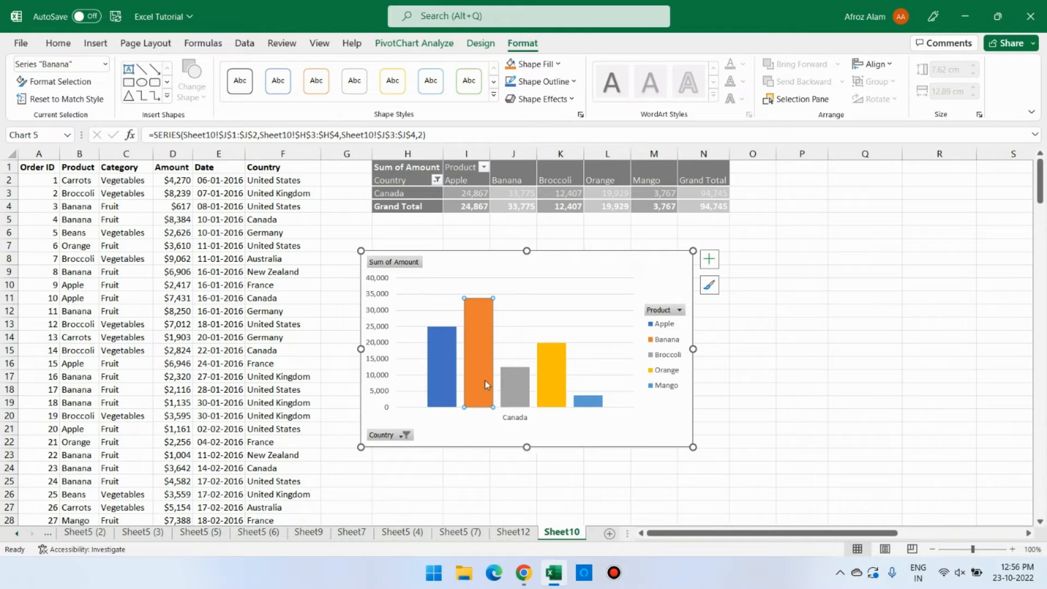
left_click(594, 404)
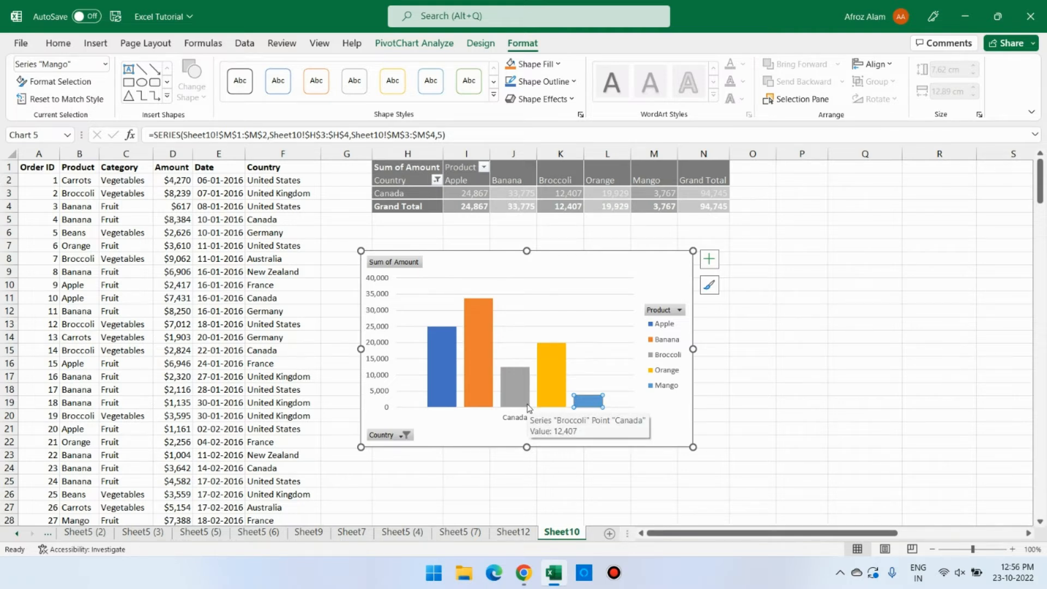
Step: Delete the whole PivotChart from Sheet10
left_click(598, 277)
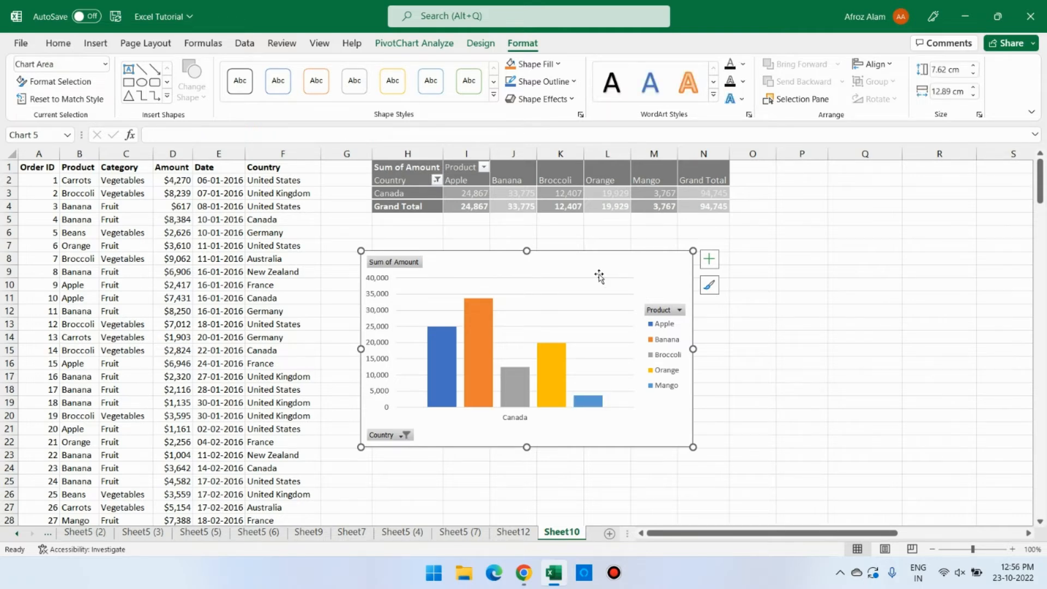
key("Delete")
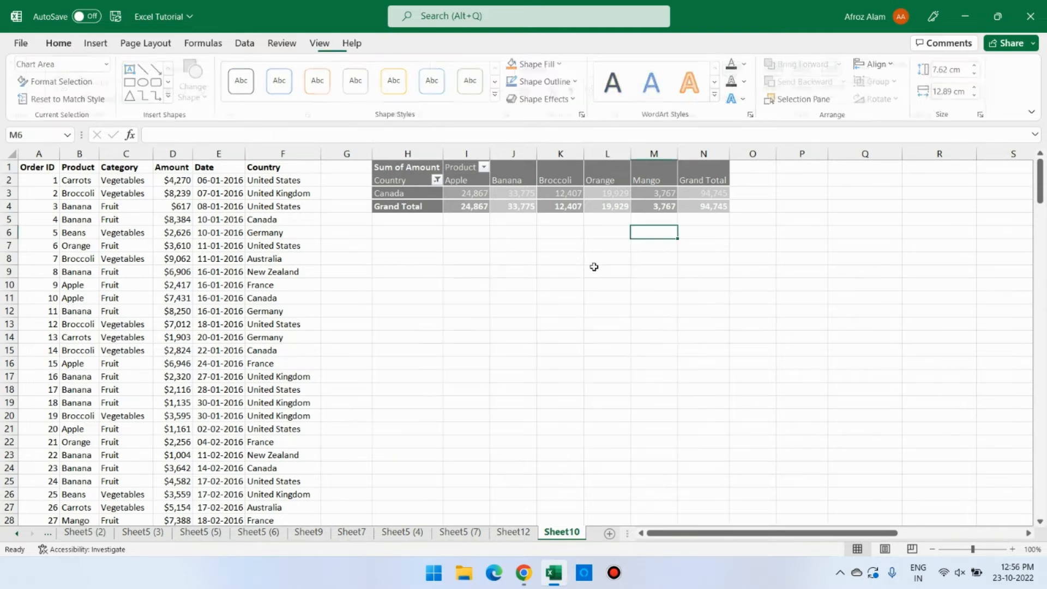
left_click(595, 269)
Step: Reset the pivot table's Country filter to show all countries
left_click(511, 194)
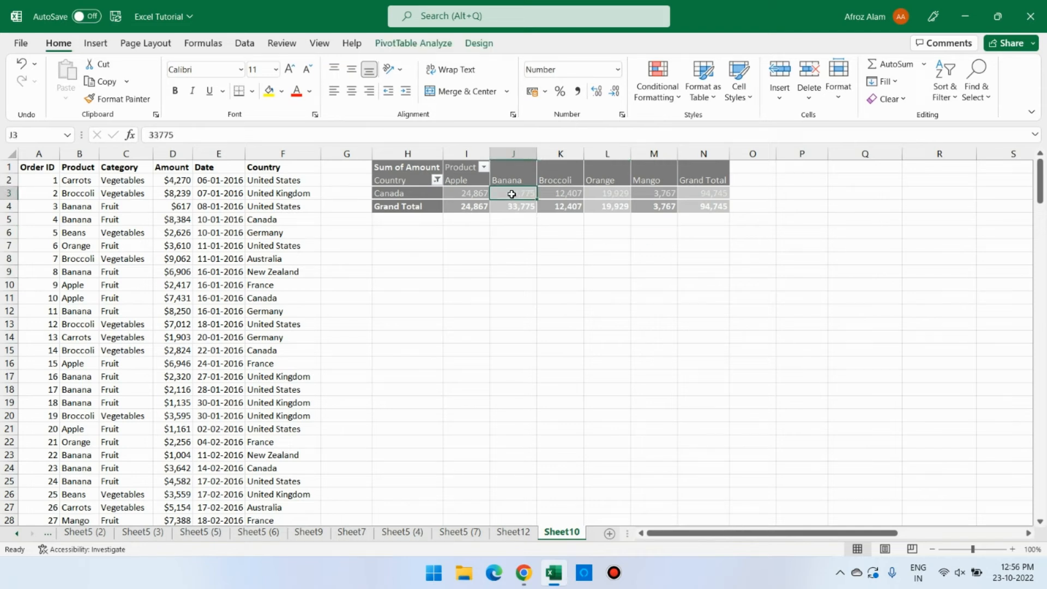
left_click(436, 181)
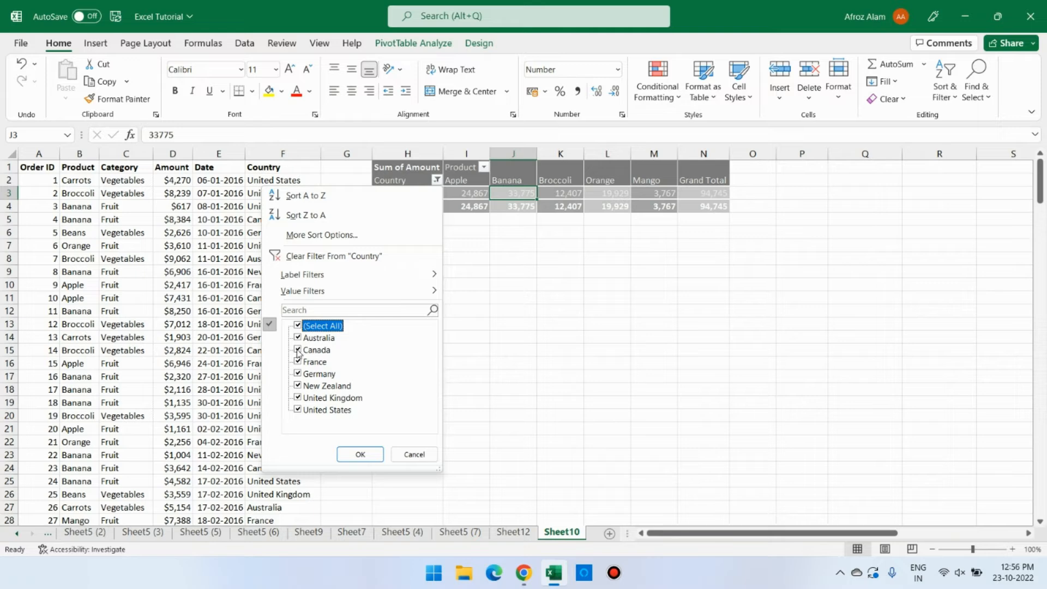
left_click(376, 455)
left_click(480, 390)
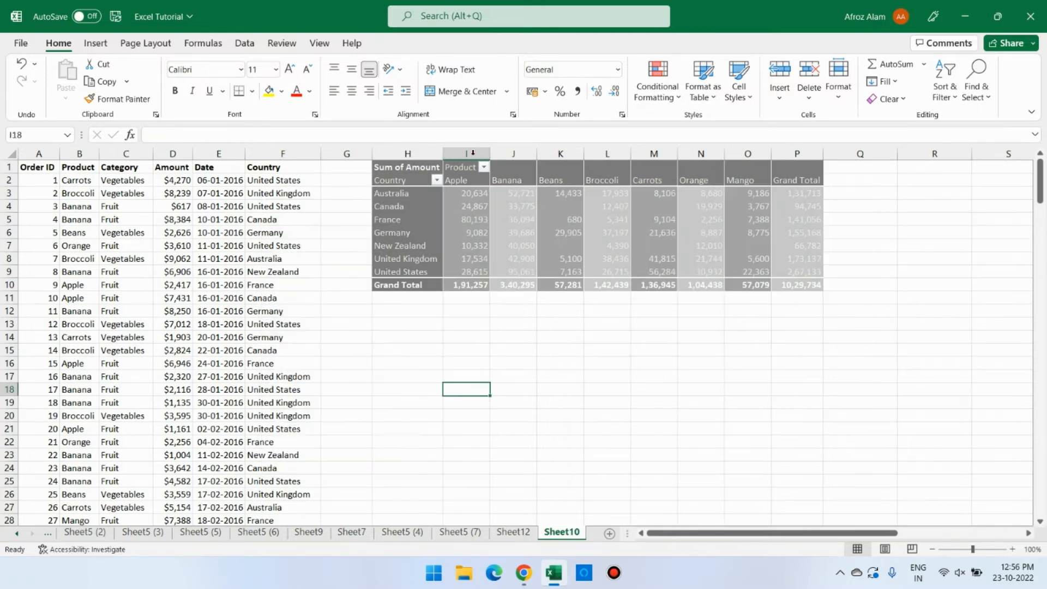
Step: Preview the recommended PivotTables, including Count of Order ID by Country and Sum of Amount by Country and Category, without inserting any
left_click(526, 242)
left_click(429, 44)
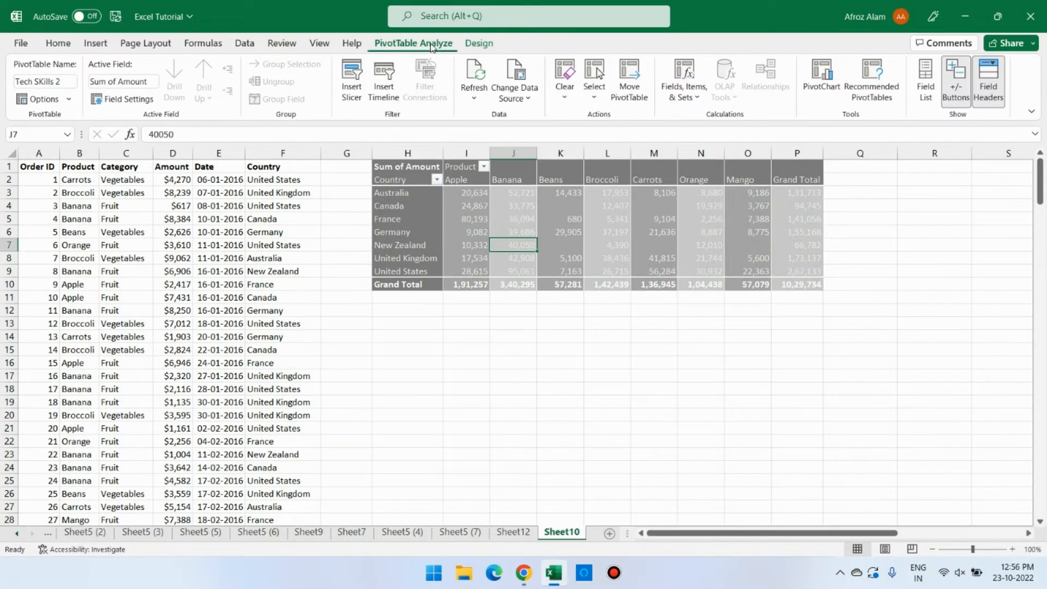
left_click(872, 92)
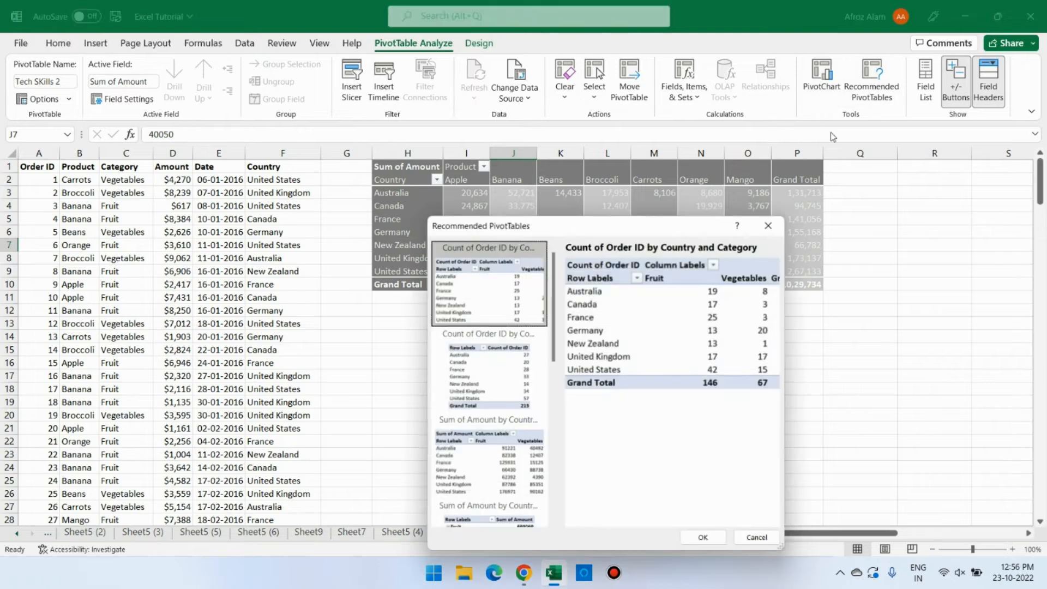
left_click(526, 388)
left_click(509, 433)
left_click(479, 365)
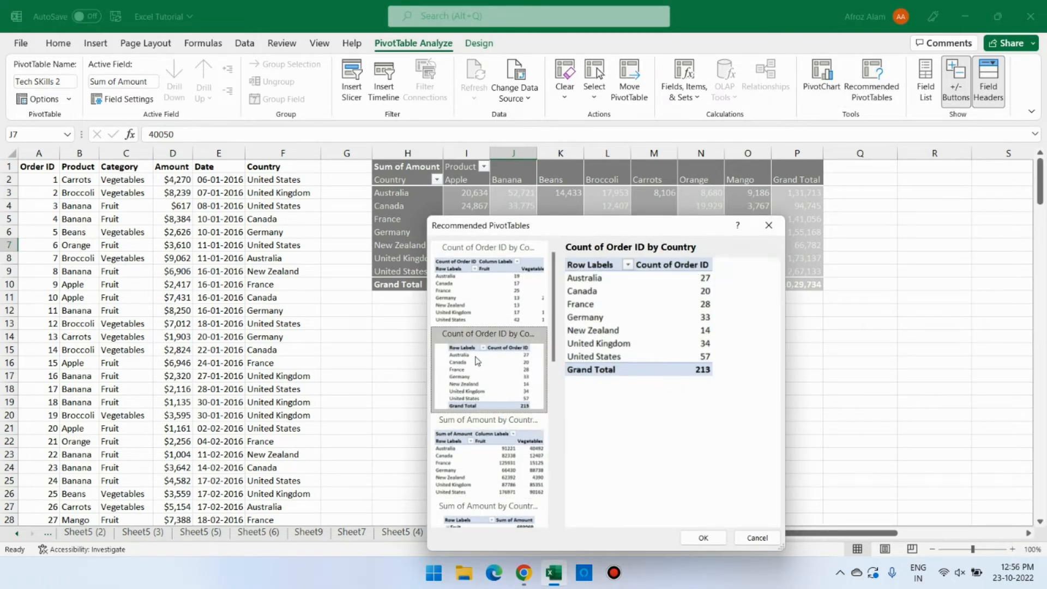
left_click(490, 301)
left_click(490, 349)
left_click(505, 459)
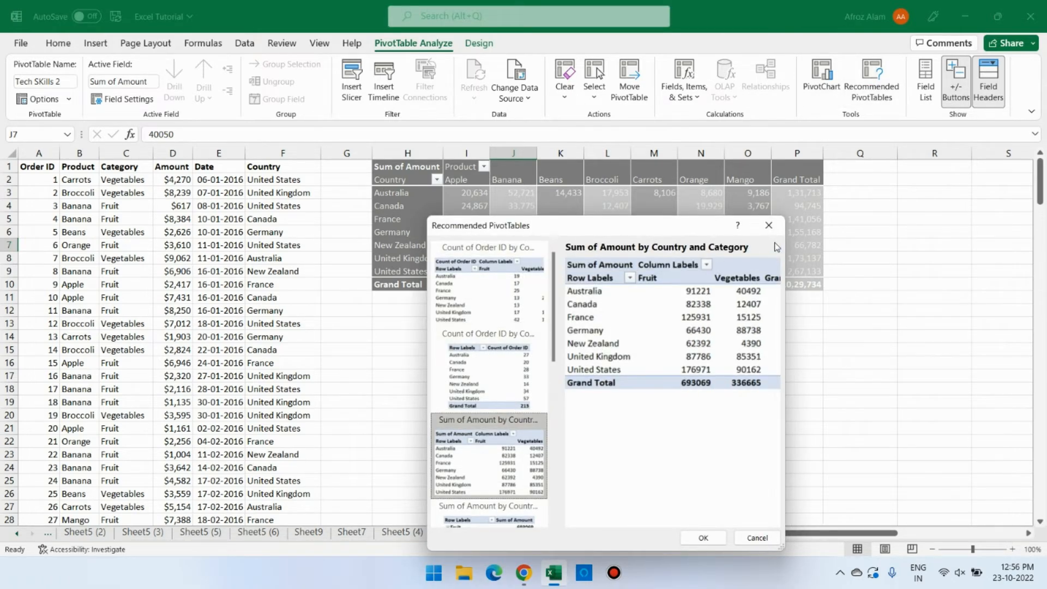
left_click(769, 225)
Step: Toggle the pivot table's Field List, leaving it shown, and switch the +/- Buttons off and back on
left_click(925, 79)
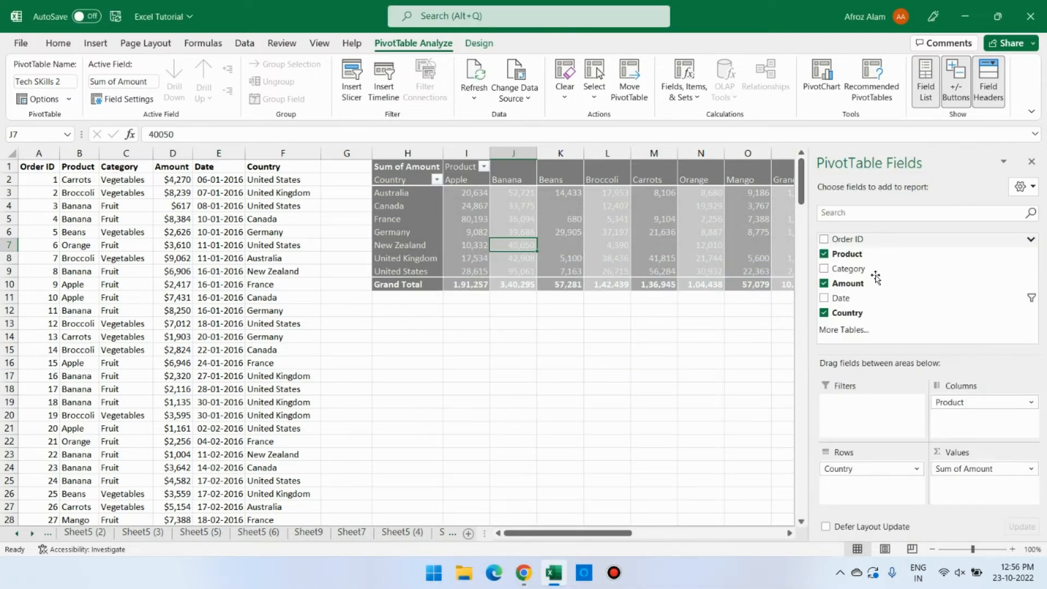
left_click(933, 89)
left_click(934, 89)
left_click(933, 89)
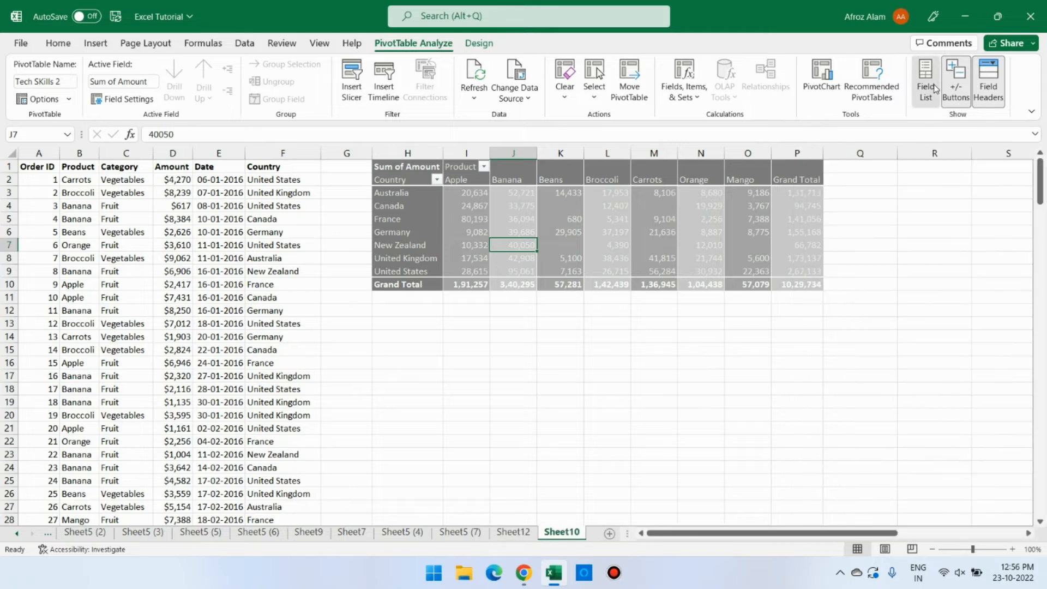
left_click(934, 88)
left_click(934, 89)
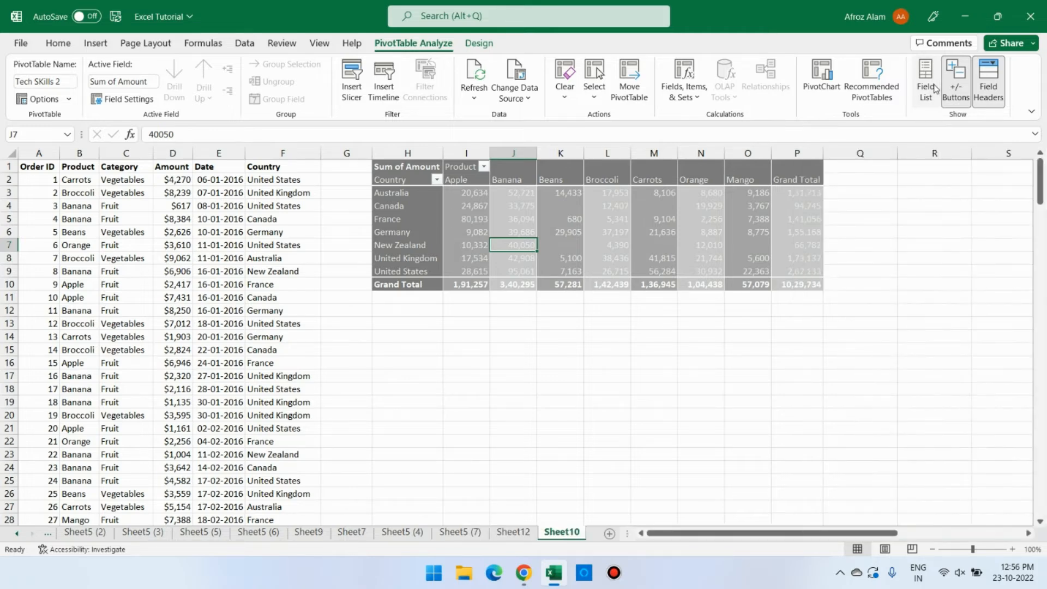
left_click(934, 89)
left_click(934, 89)
left_click(933, 89)
left_click(964, 100)
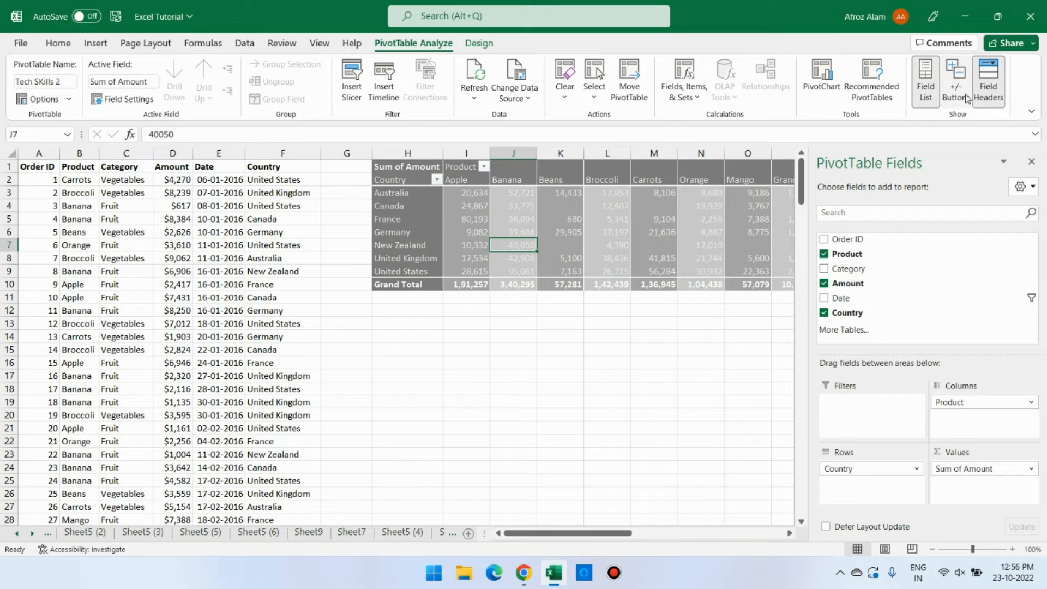
left_click(958, 82)
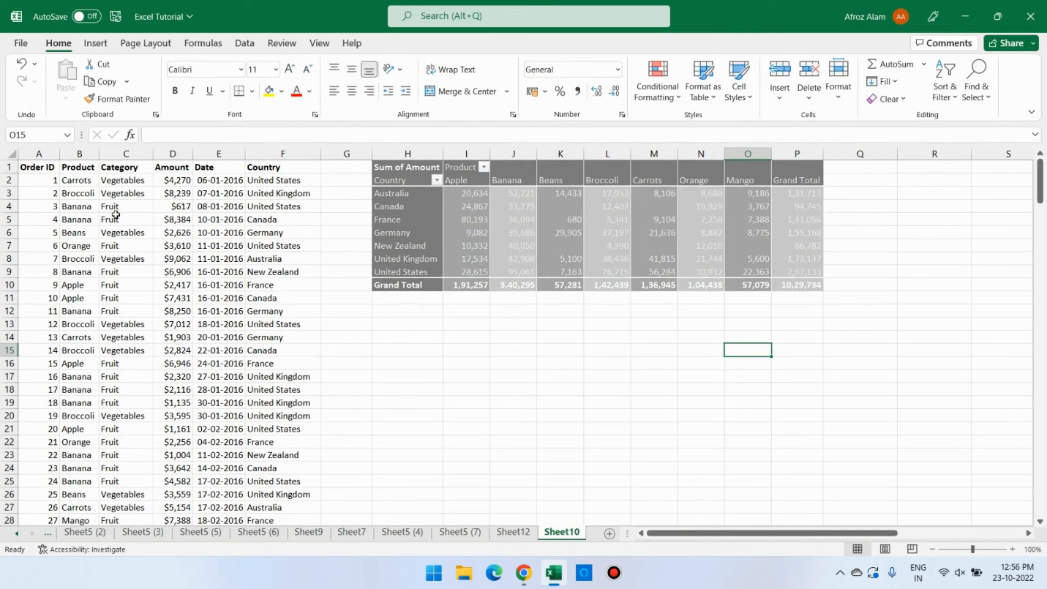
Step: Create a second pivot table from the range Sheet10!$A$1:$F$16 on the existing worksheet at Sheet10!$H$13
left_click_drag(41, 166, 283, 376)
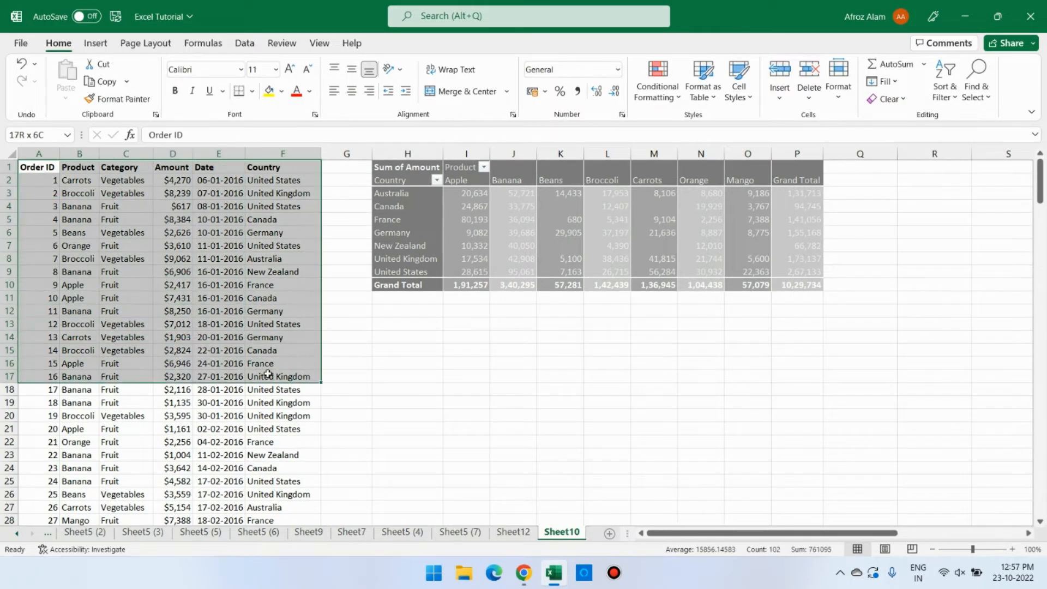
left_click(95, 43)
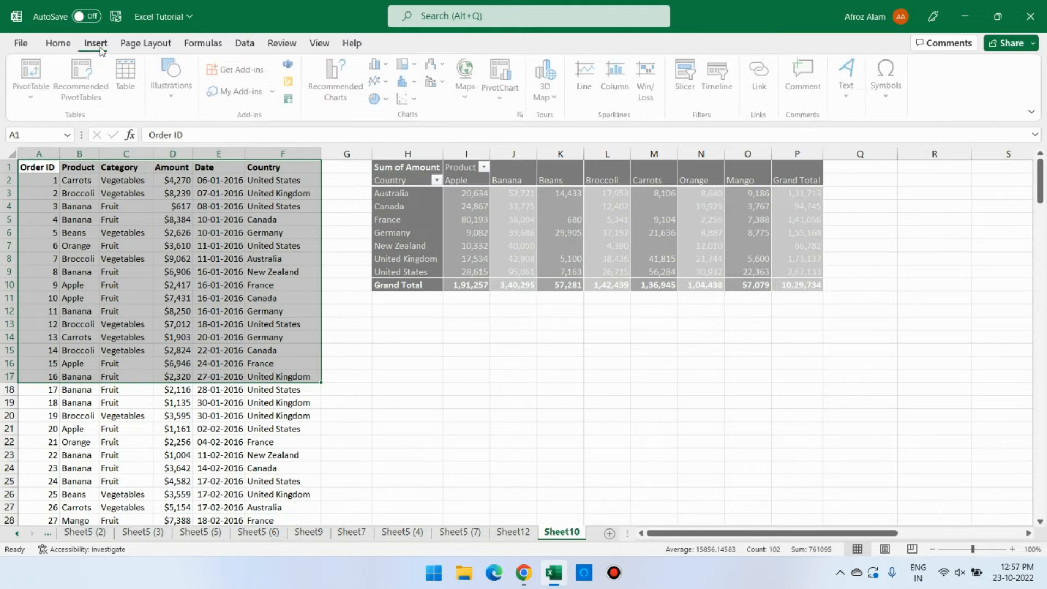
left_click(33, 71)
key("shift+Up")
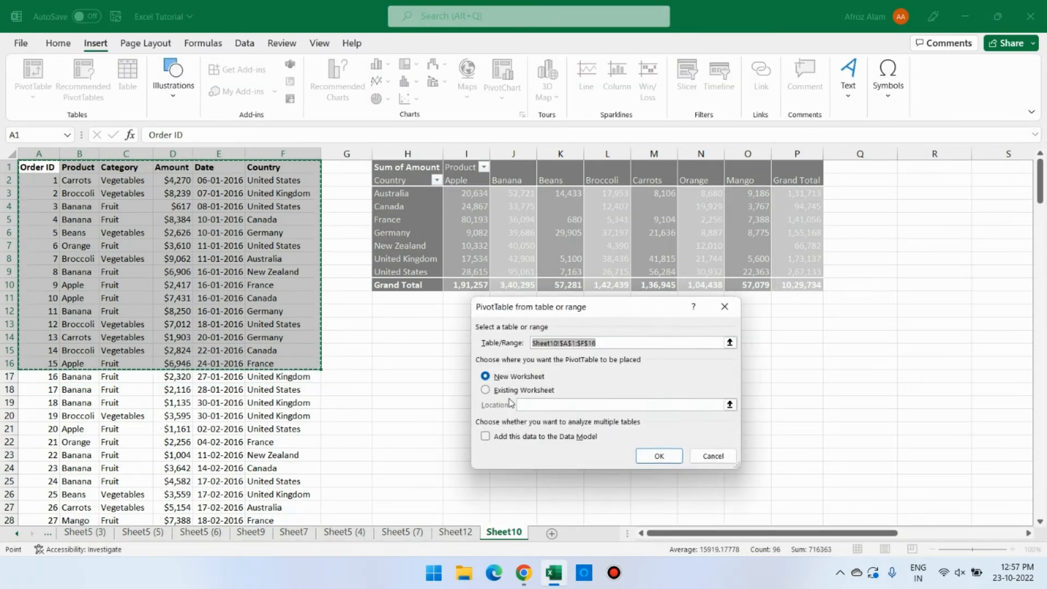
left_click(513, 391)
left_click(380, 321)
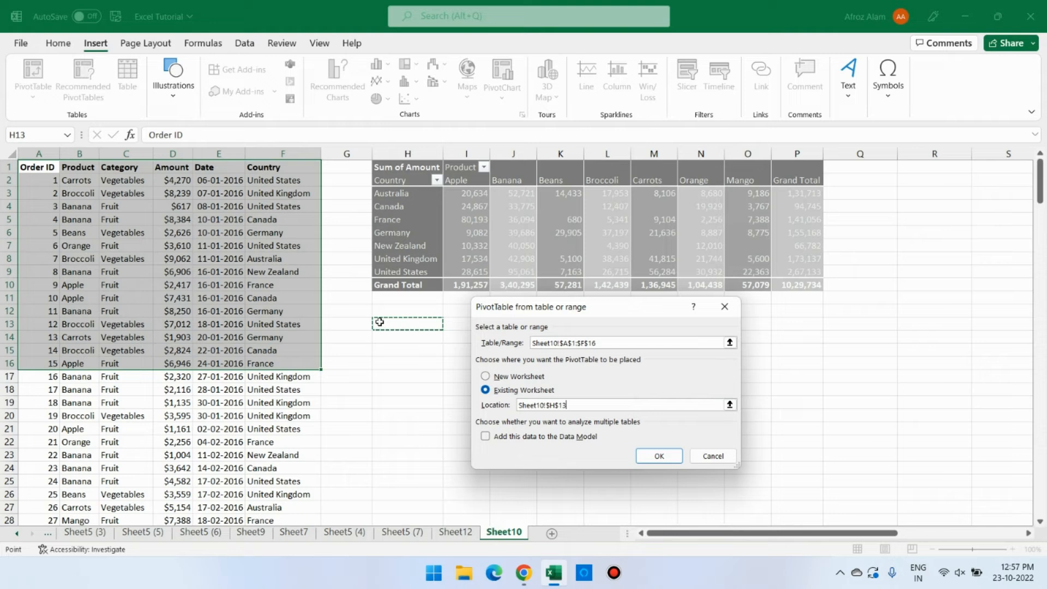
left_click(676, 457)
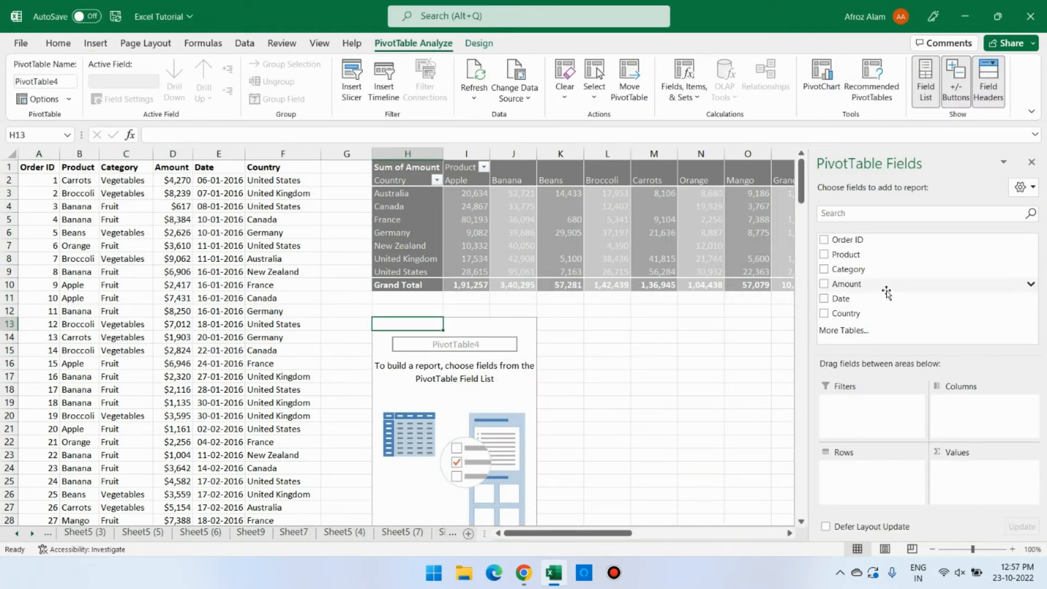
Step: Add the Order ID, Product, Category, Date, Amount and Country fields to the new pivot table
left_click(824, 240)
left_click(824, 254)
left_click(824, 269)
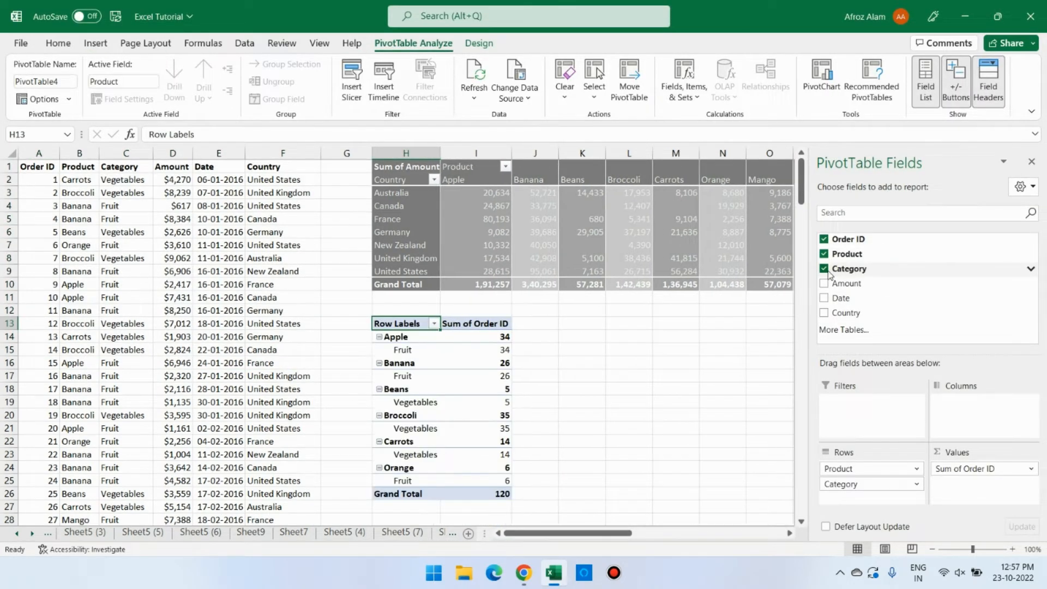
left_click(823, 298)
left_click(825, 283)
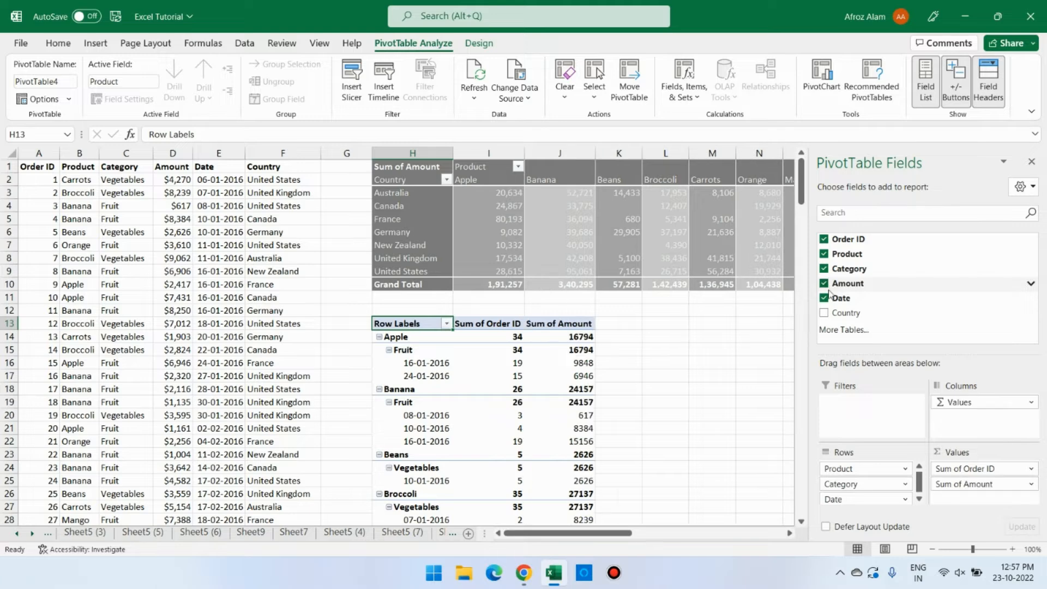
left_click(824, 313)
left_click(693, 340)
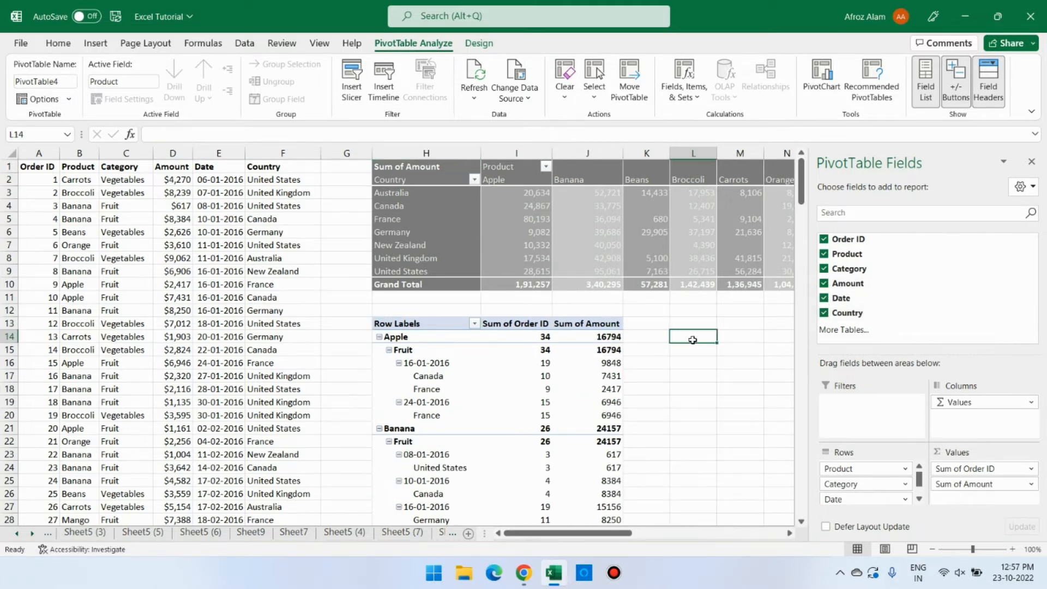
Step: Collapse the 16-01-2016 date group under Apple's Fruit category in the new pivot table
left_click(491, 430)
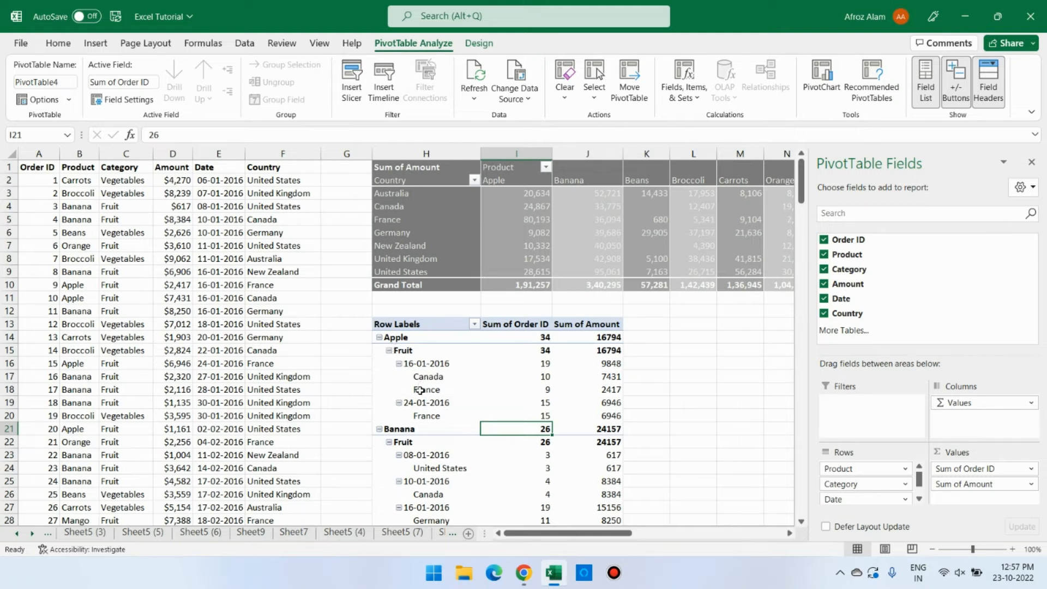
left_click(399, 364)
left_click(492, 390)
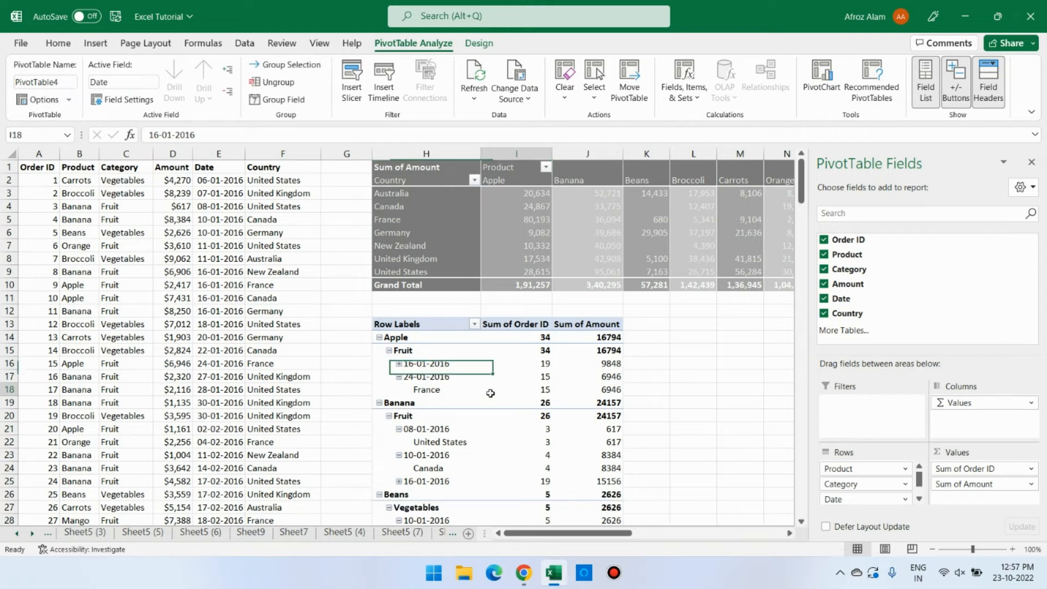
Step: Collapse Apple's 24-01-2016 date group, its Fruit category, and the Apple and Banana products in the second pivot table
left_click(399, 377)
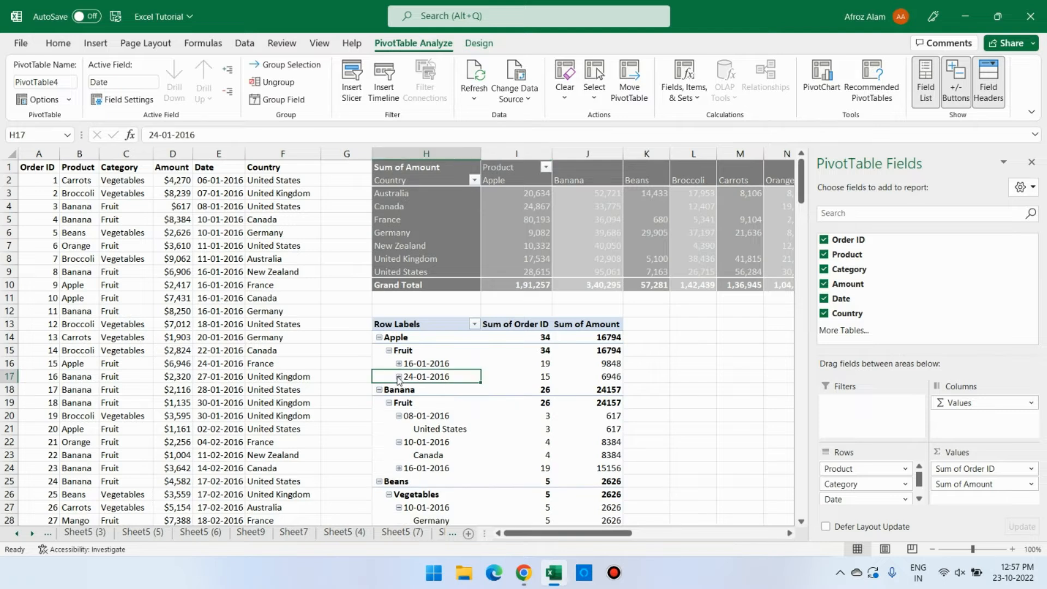
left_click(389, 351)
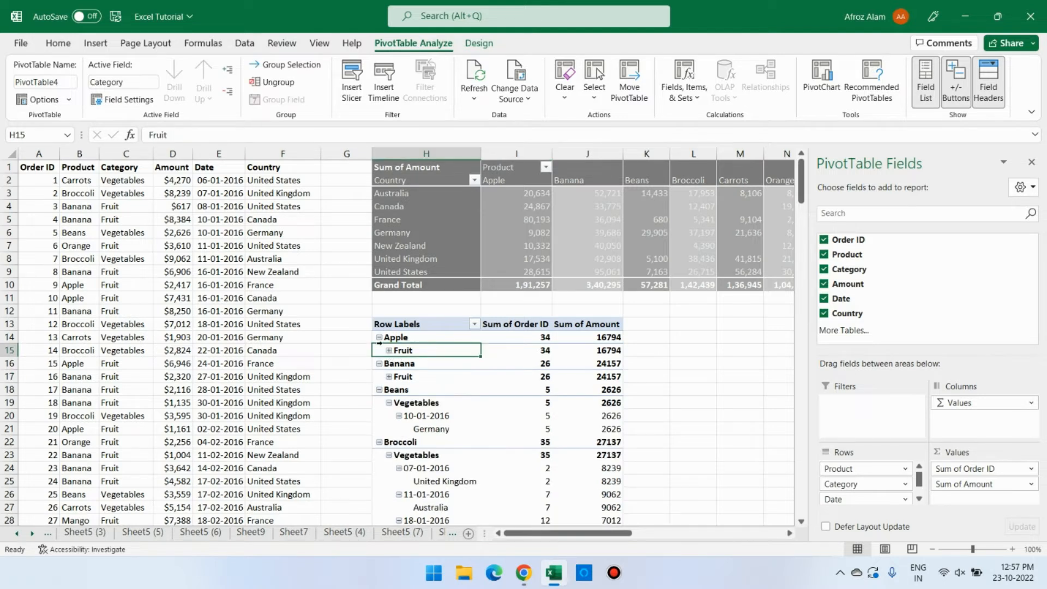
left_click(379, 338)
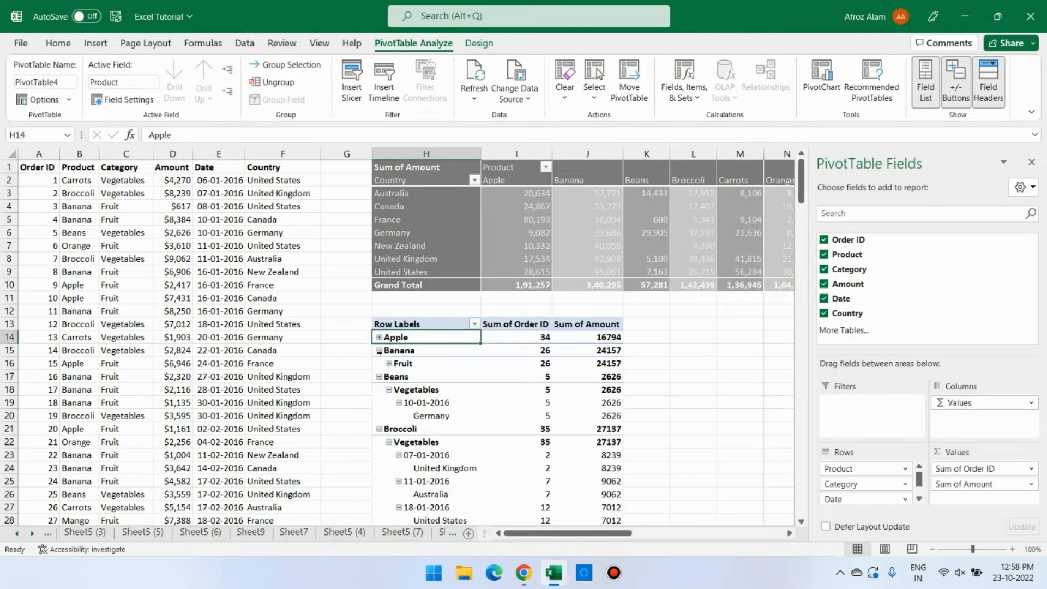
left_click(379, 352)
left_click(379, 351)
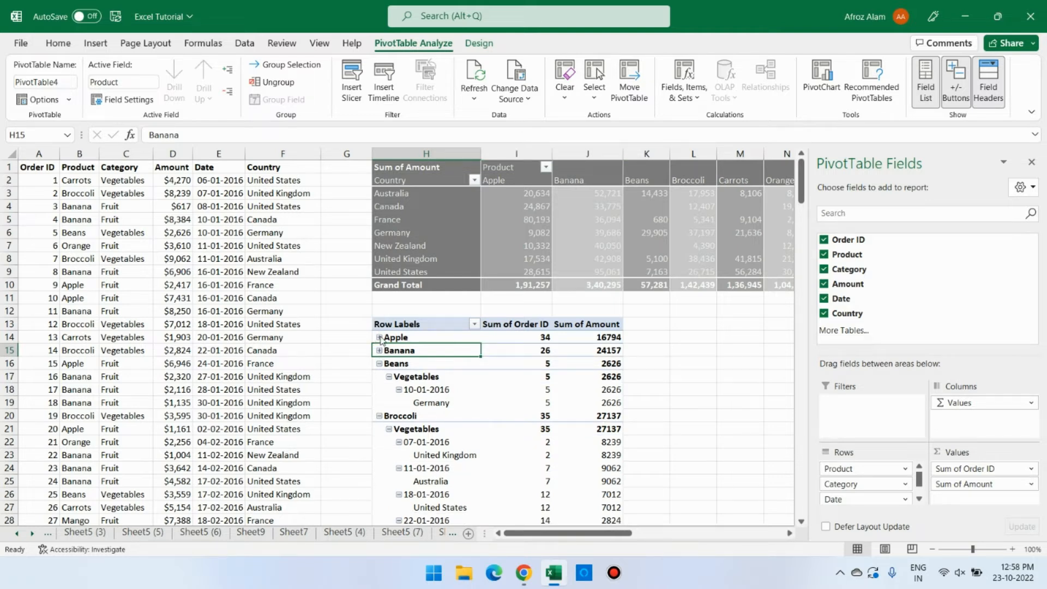
Step: Expand Apple down to the countries under 16-01-2016, and collapse the date, the Fruit category and Apple again
left_click(379, 337)
left_click(390, 351)
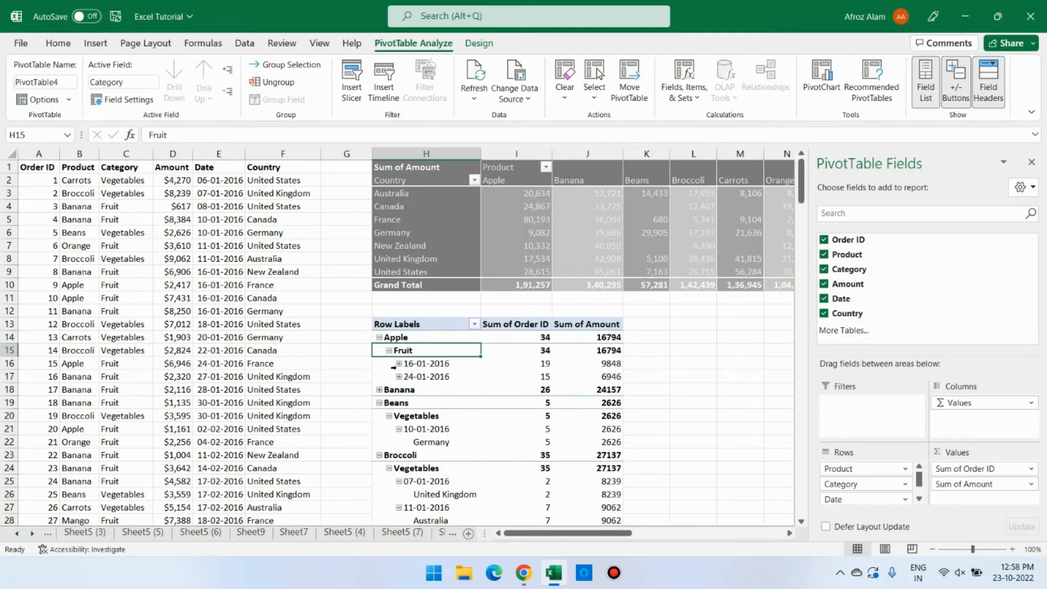
left_click(399, 364)
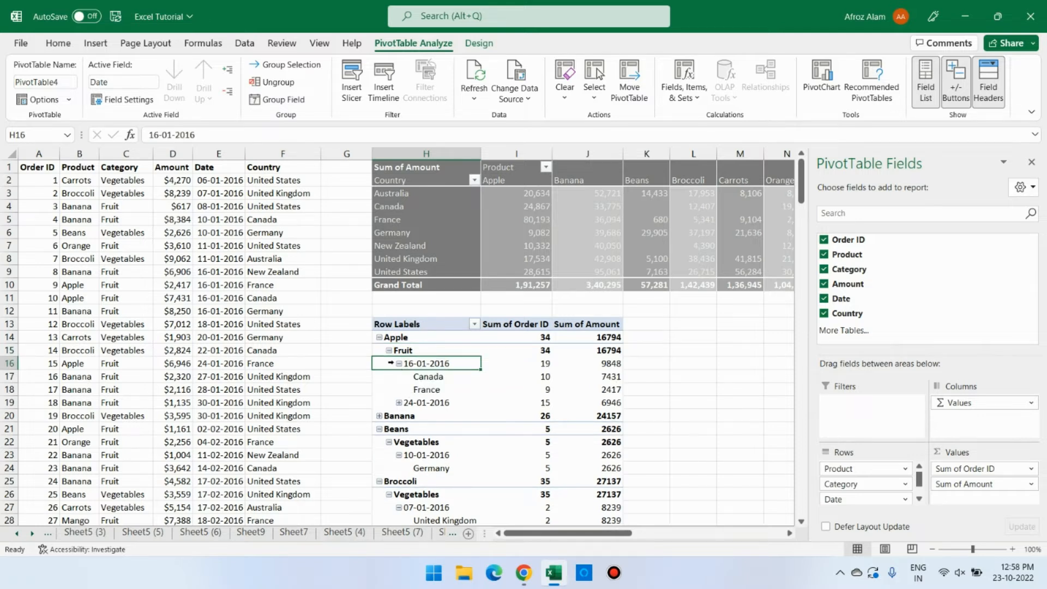
left_click(399, 363)
left_click(389, 351)
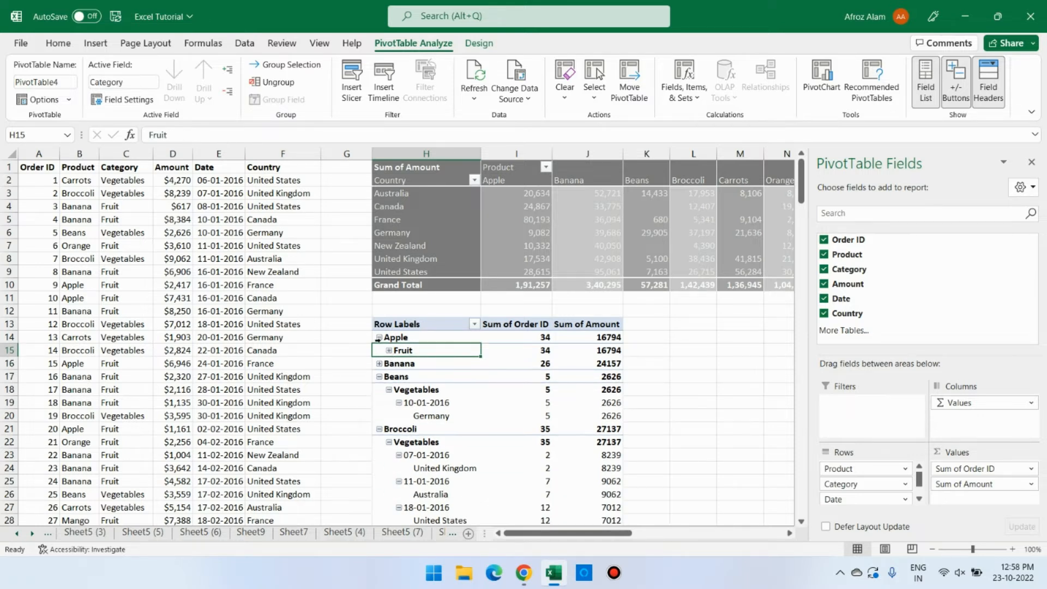
left_click(378, 338)
left_click(487, 428)
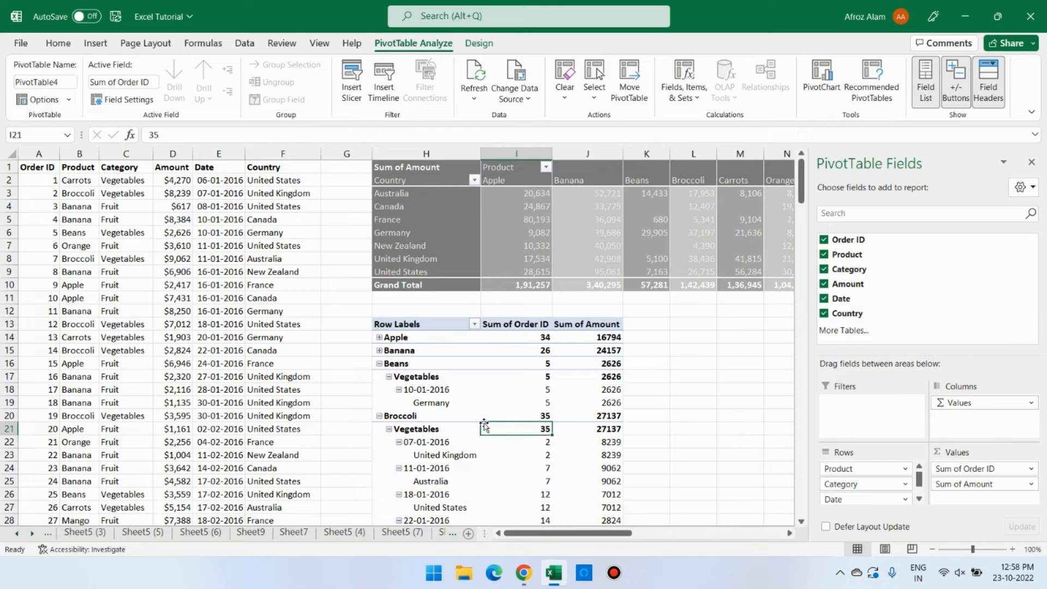
Step: Hide the +/- Buttons of the second pivot table
left_click(955, 89)
left_click(676, 389)
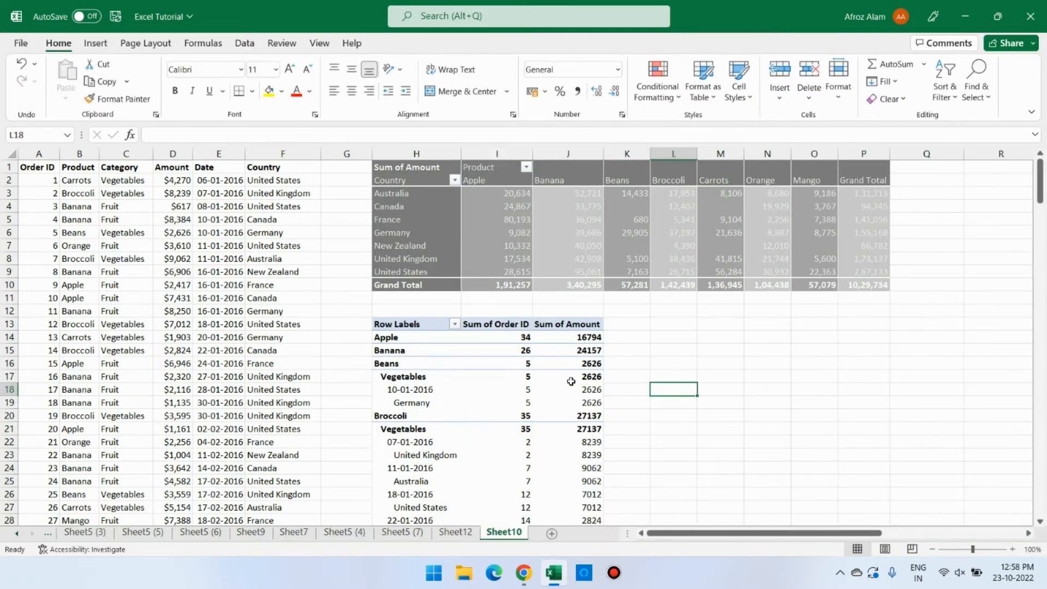
left_click(469, 395)
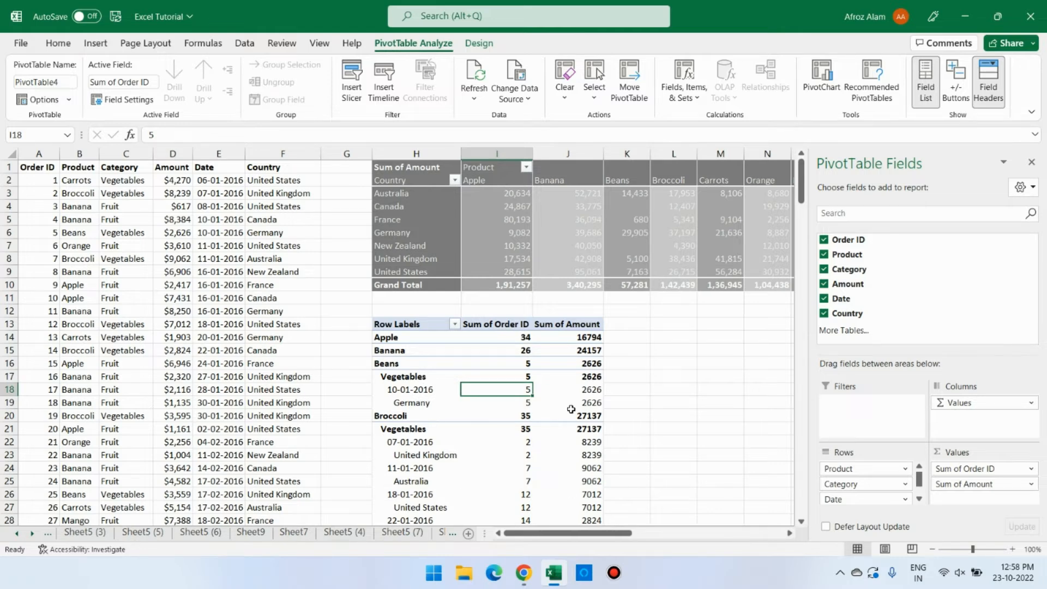
left_click(660, 358)
left_click(568, 389)
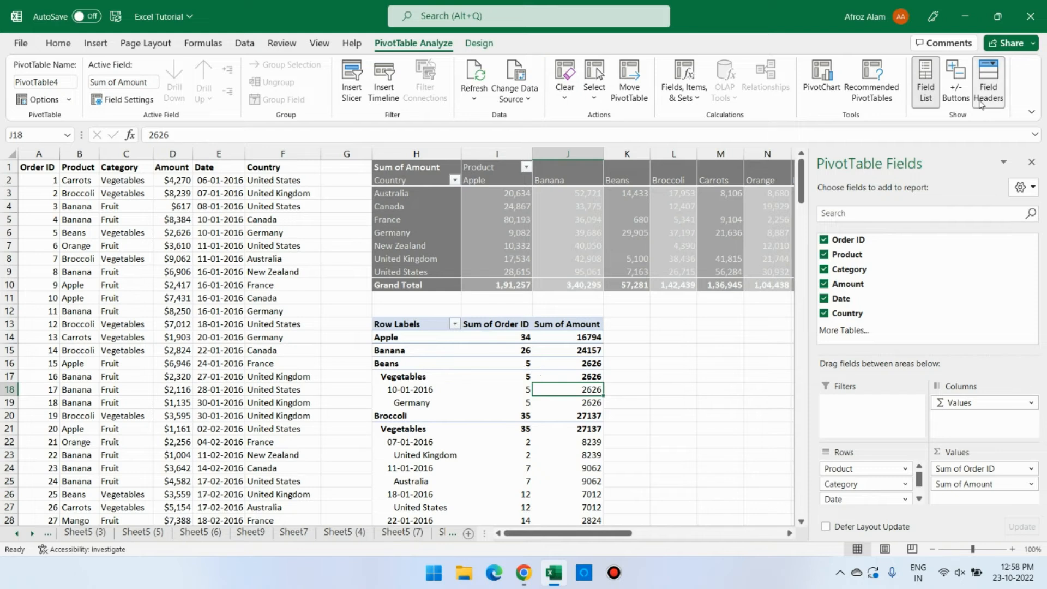
Step: Turn off the Field Headers of the first pivot table to hide its Product and Country headings
left_click(584, 192)
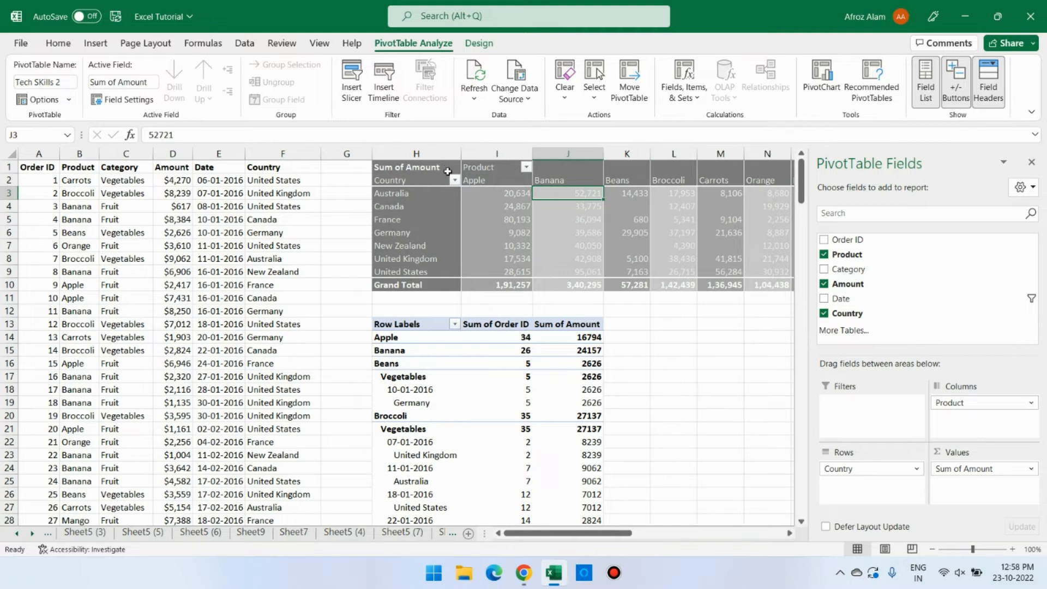
left_click(447, 171)
left_click(492, 167)
left_click(423, 169)
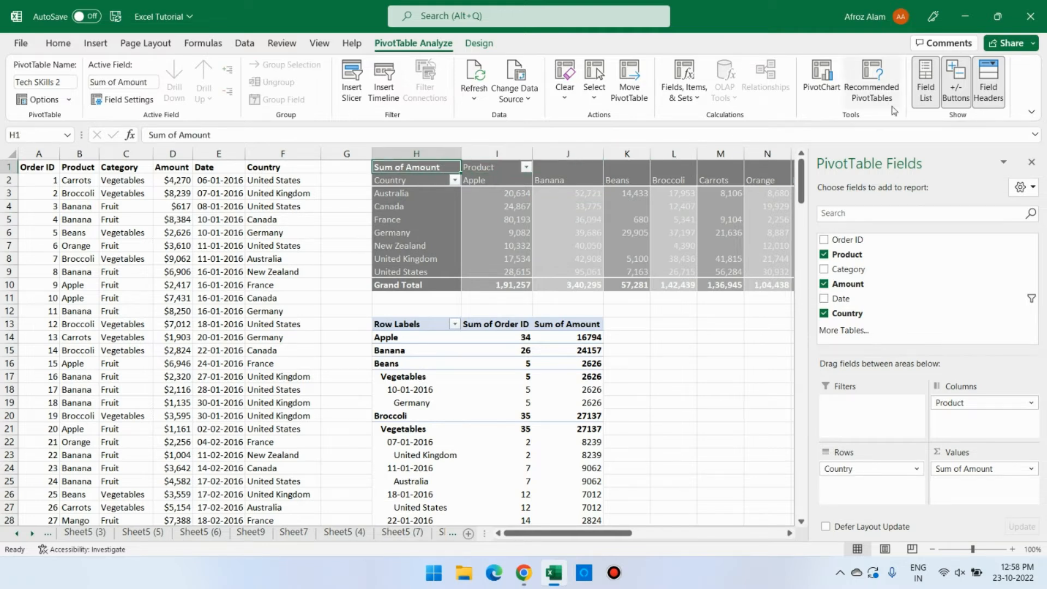
left_click(995, 98)
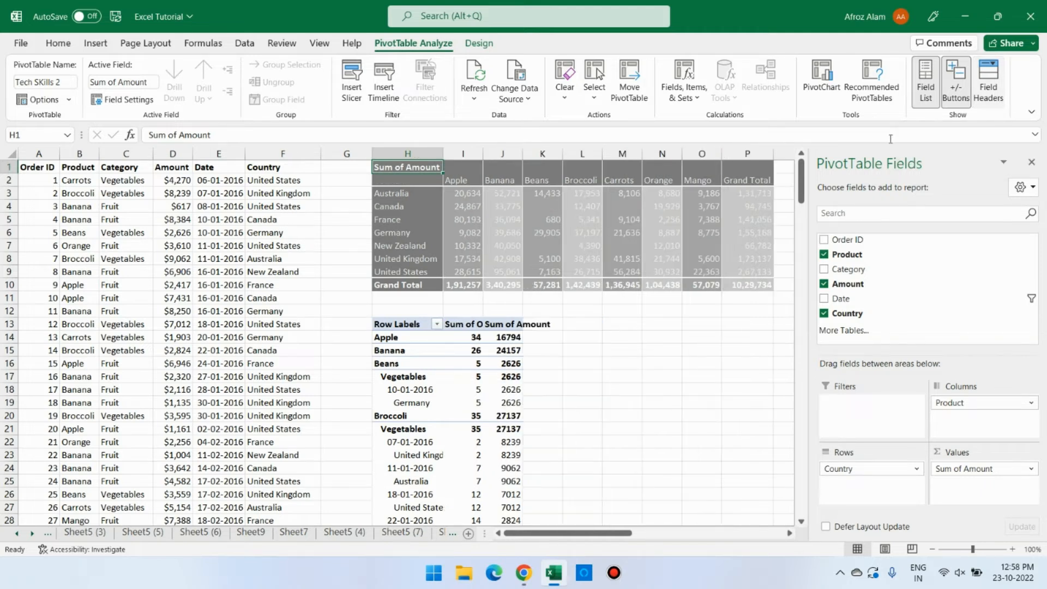
left_click(543, 207)
left_click(468, 169)
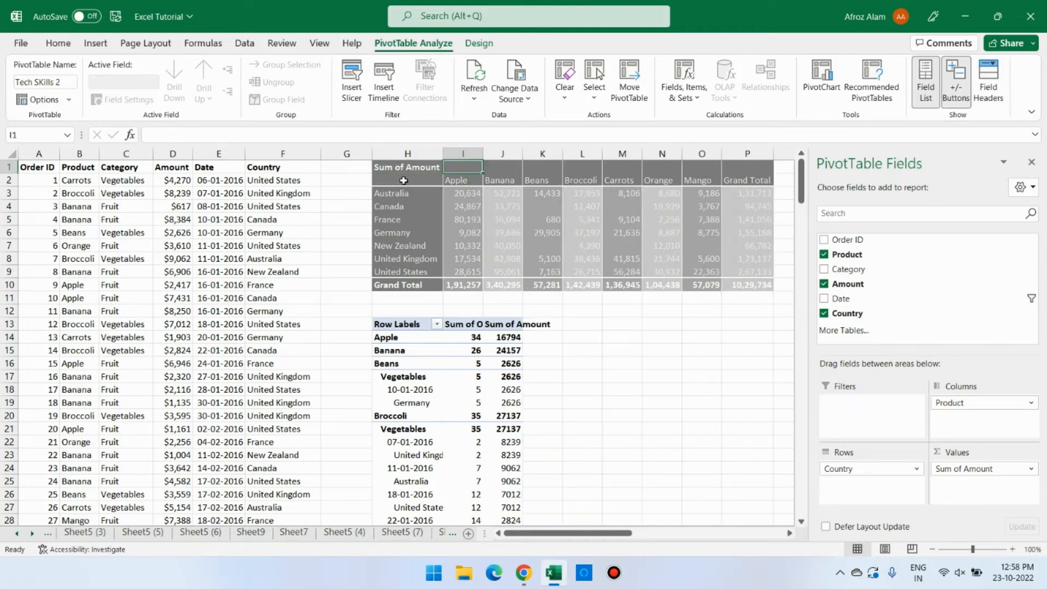
Step: Show the first pivot table's Field Headers again and turn them back off
left_click(173, 167)
left_click(463, 219)
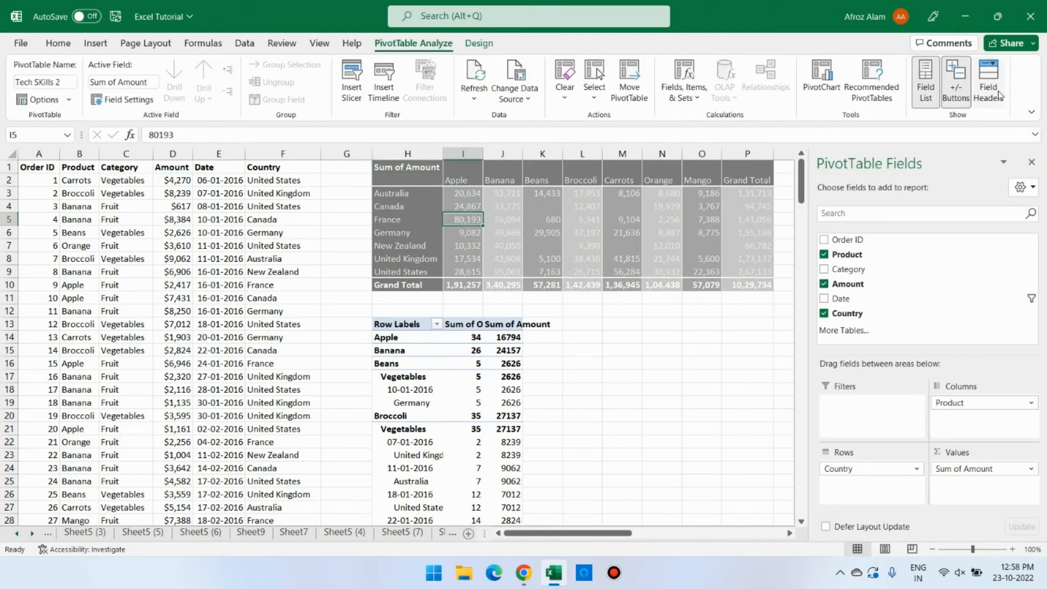
left_click(989, 92)
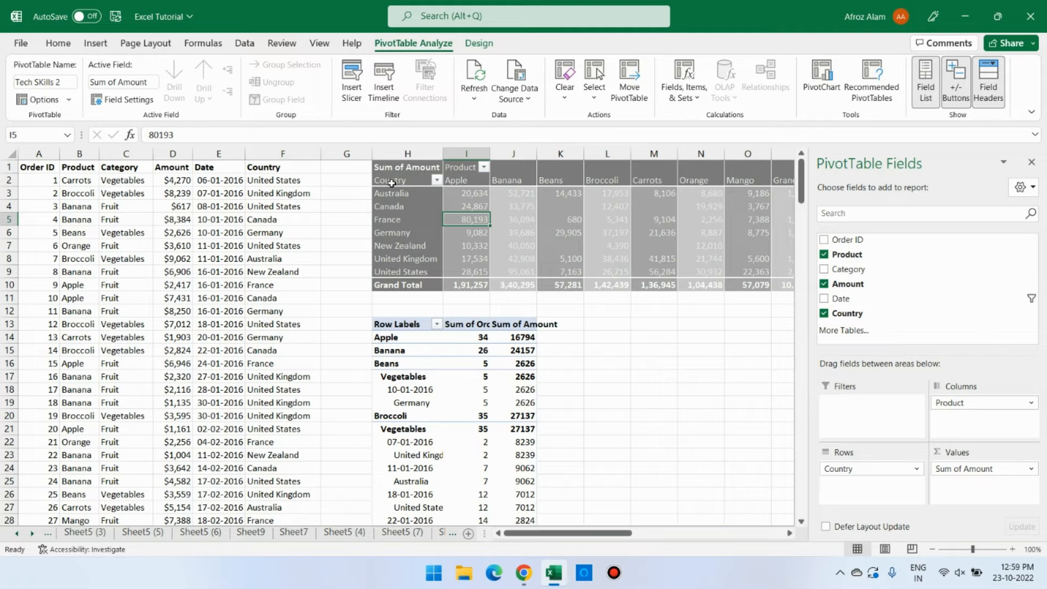
left_click(988, 90)
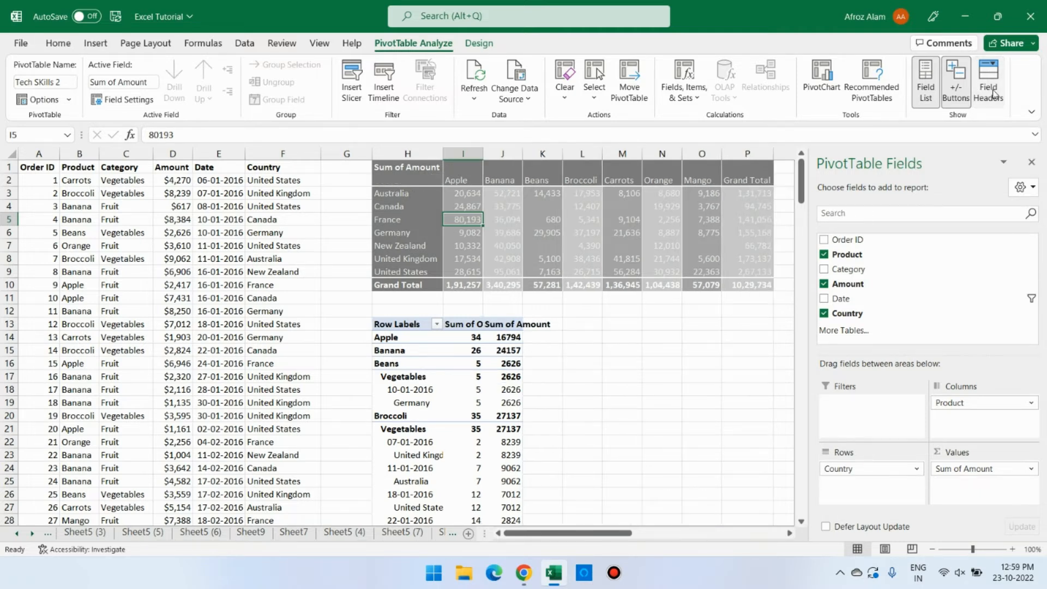
left_click(667, 232)
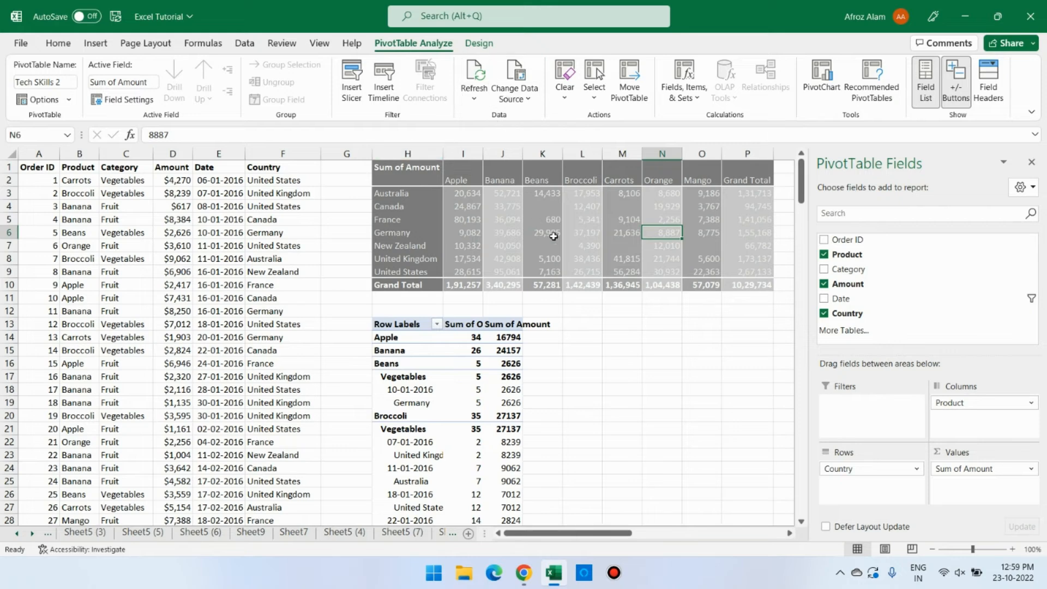
left_click(596, 288)
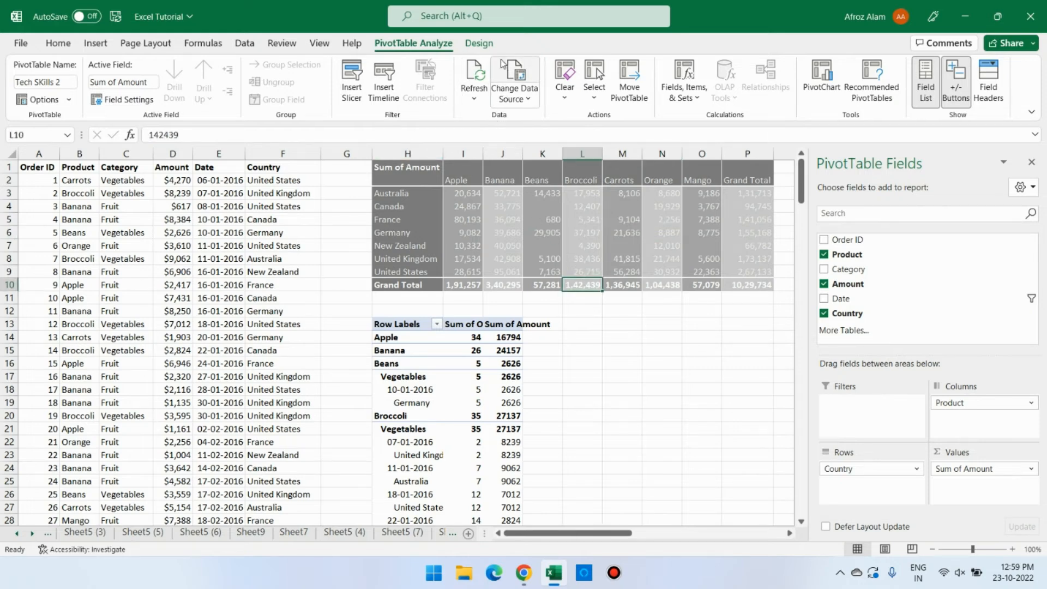
left_click(488, 46)
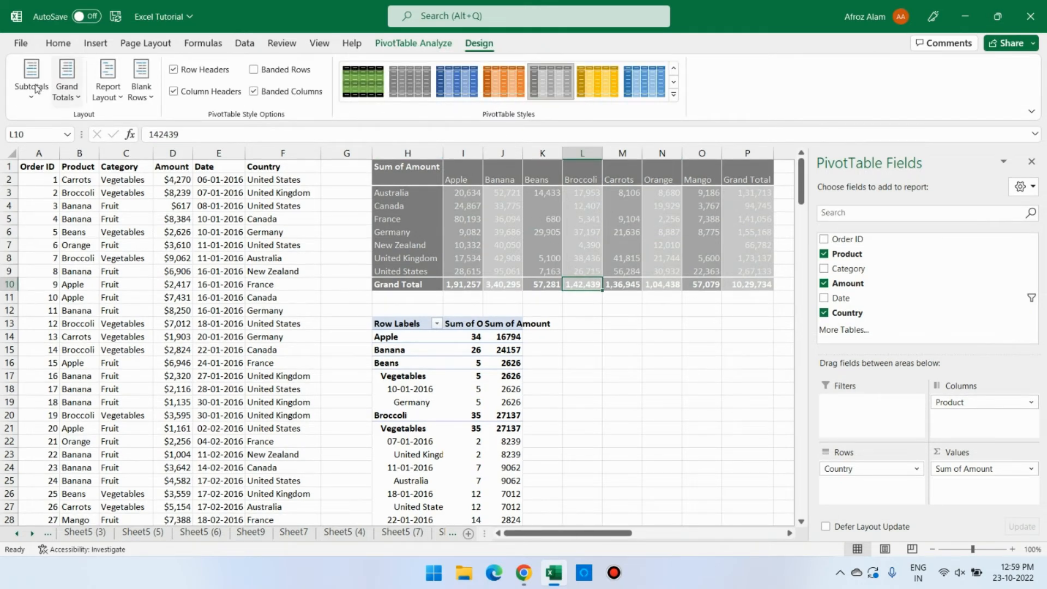
left_click(455, 374)
left_click(449, 431)
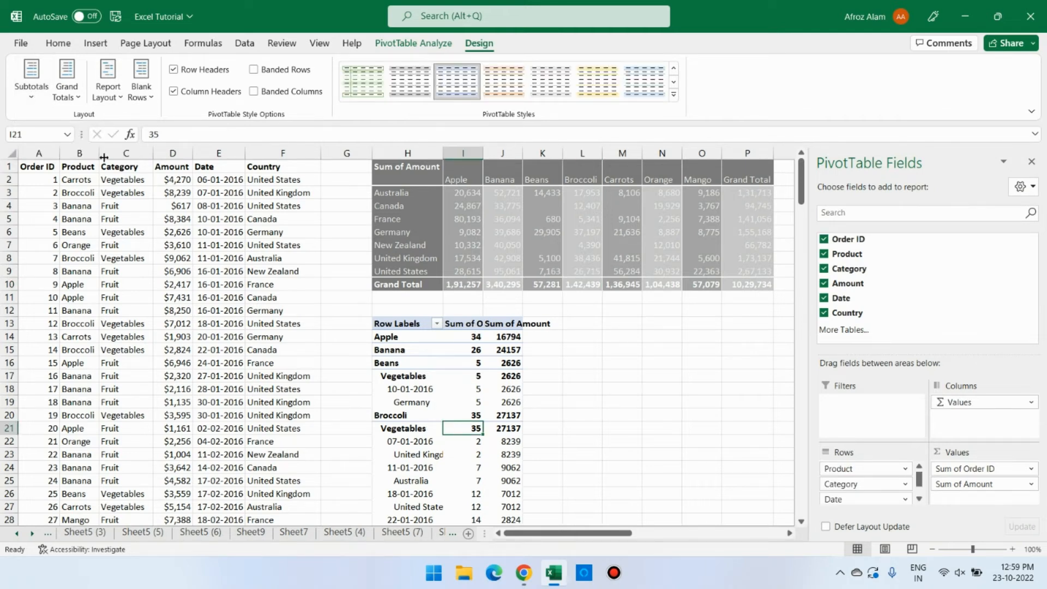
left_click(34, 95)
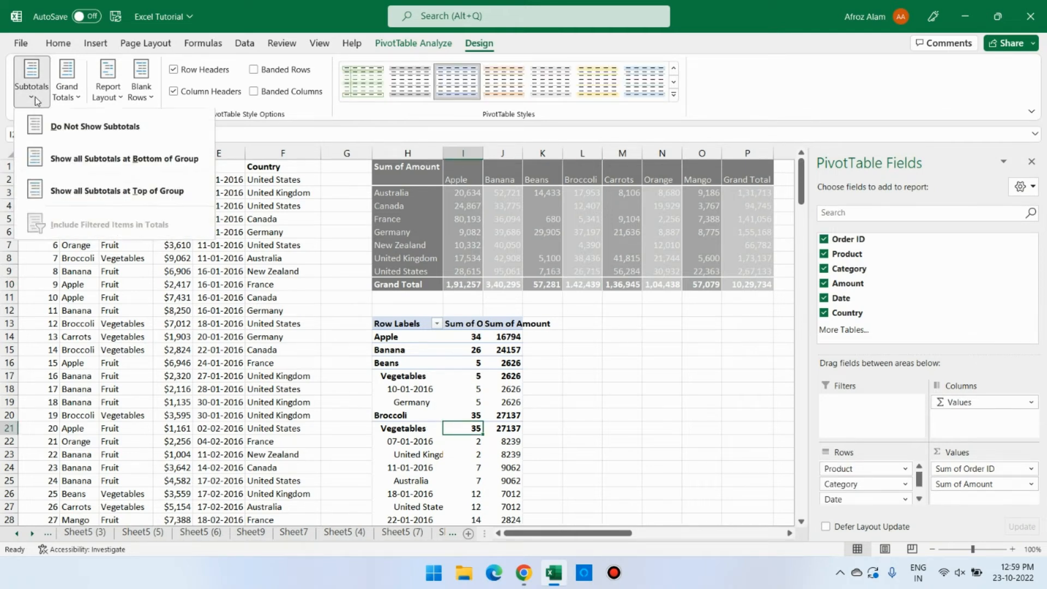
left_click(469, 377)
left_click(500, 387)
left_click(410, 354)
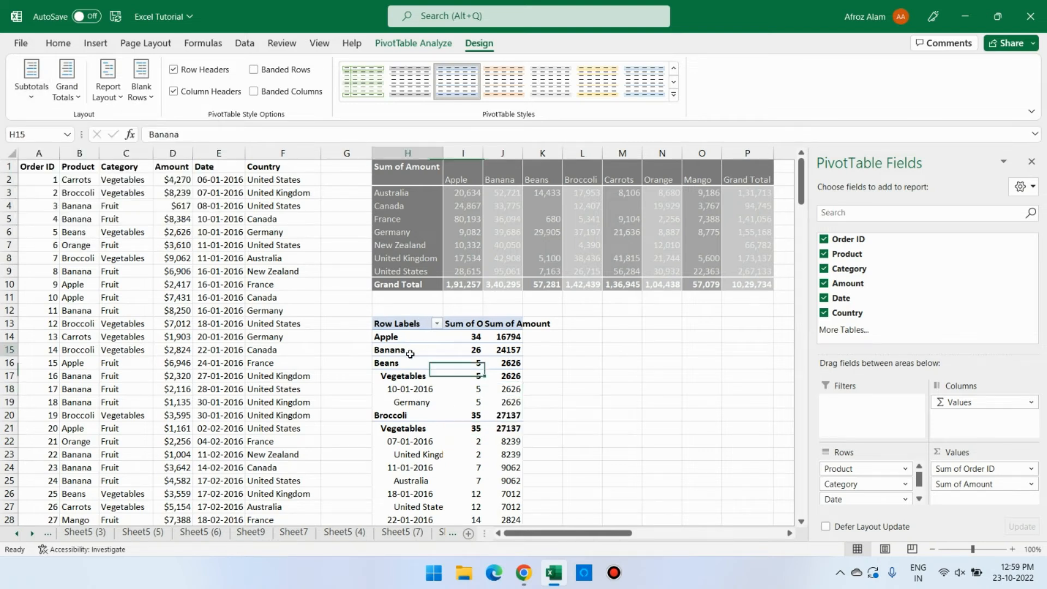
left_click(499, 352)
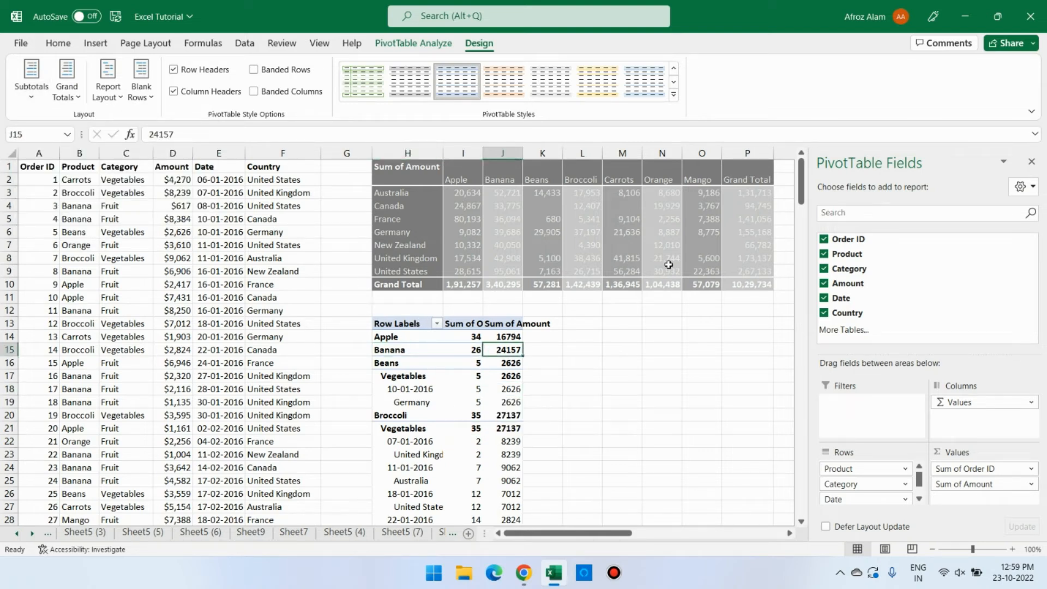
Step: Turn the second pivot table's +/- Buttons back on and expand Apple and Banana down to their dates and countries
left_click(413, 43)
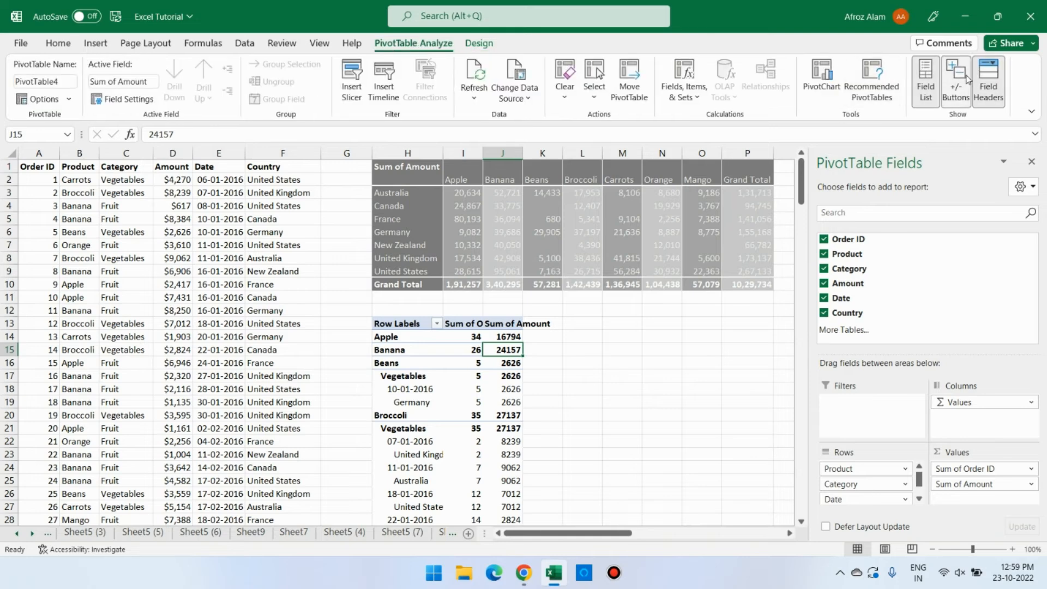
left_click(956, 79)
left_click(382, 354)
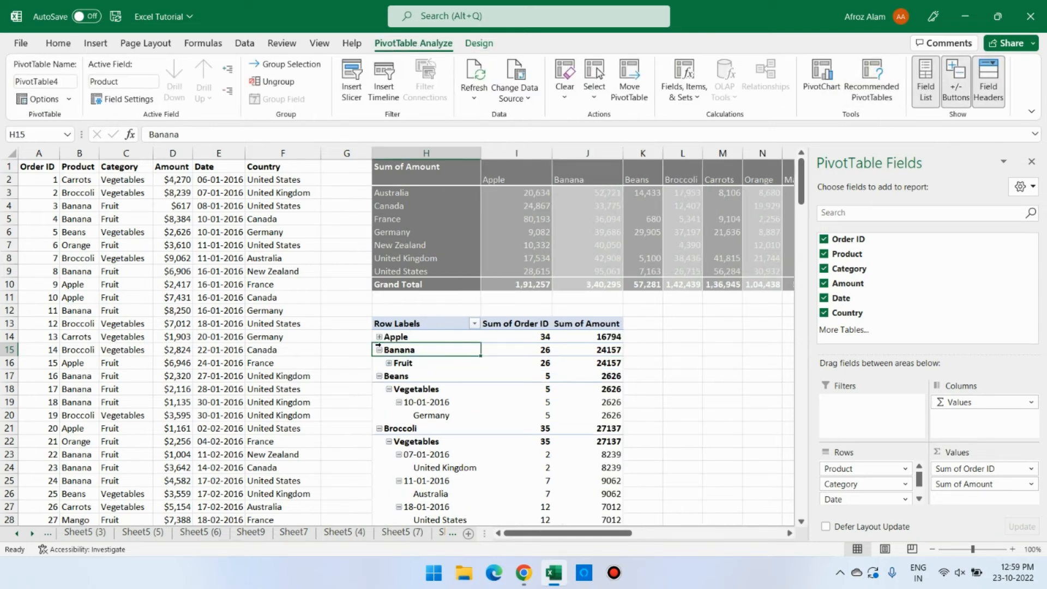
left_click(379, 338)
left_click(379, 337)
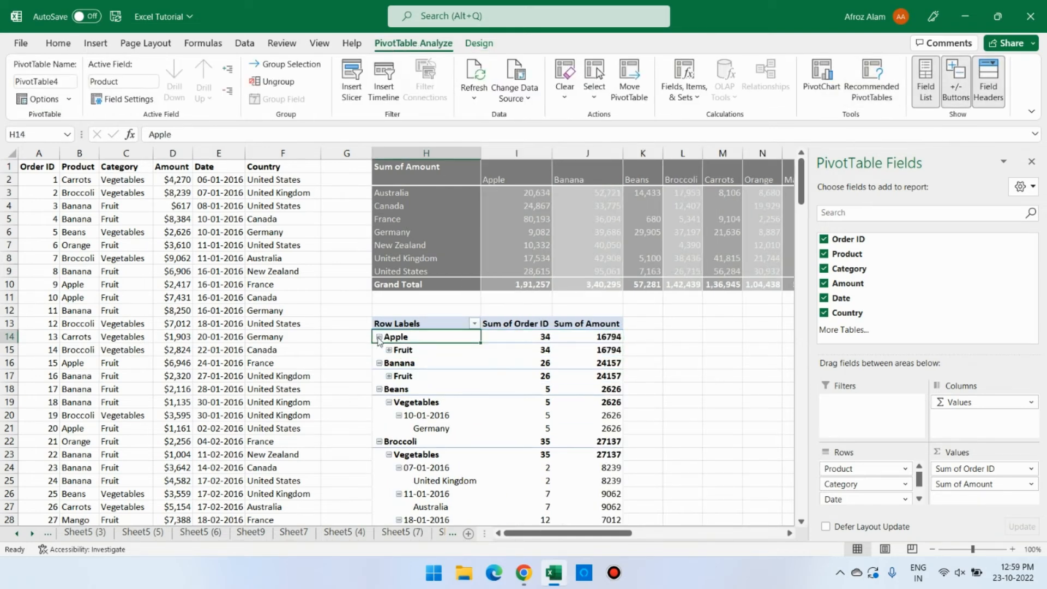
left_click(387, 376)
left_click(399, 363)
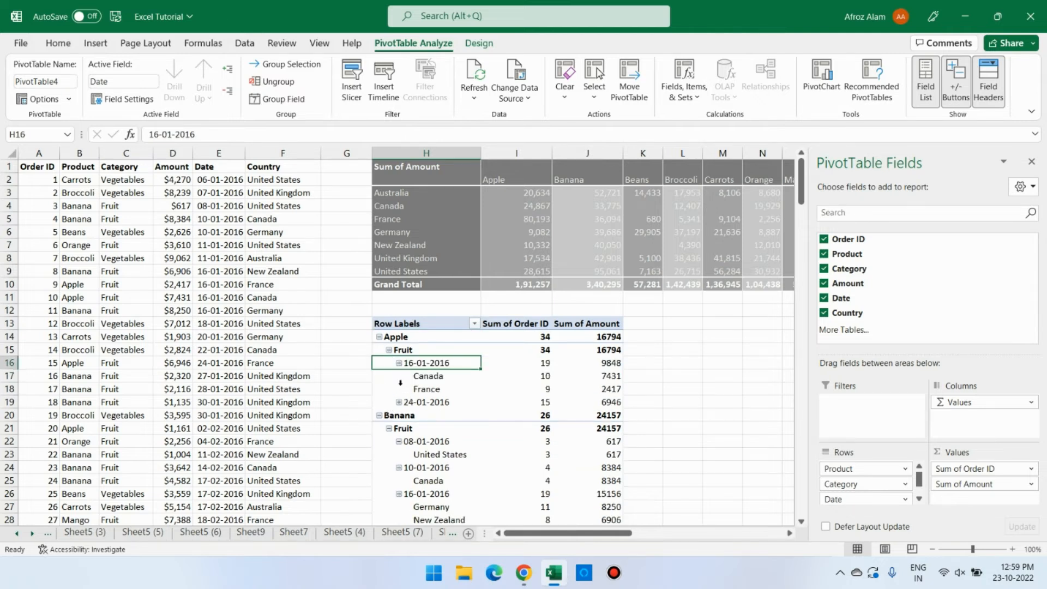
left_click(399, 402)
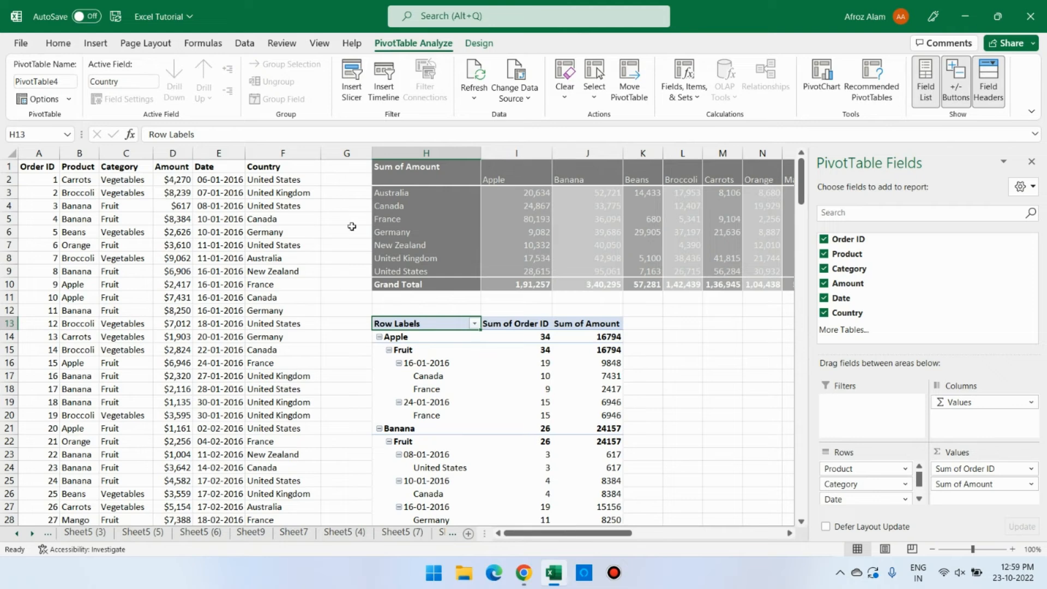
Step: Show all subtotals at the bottom of each group in the second pivot table
left_click(480, 45)
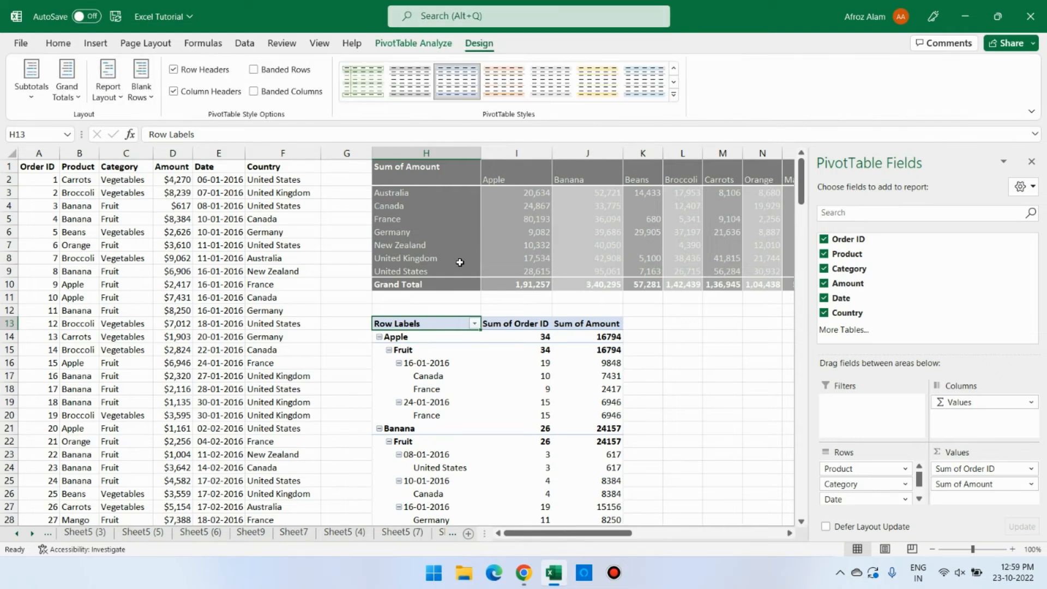
left_click(609, 362)
left_click_drag(609, 362, 609, 401)
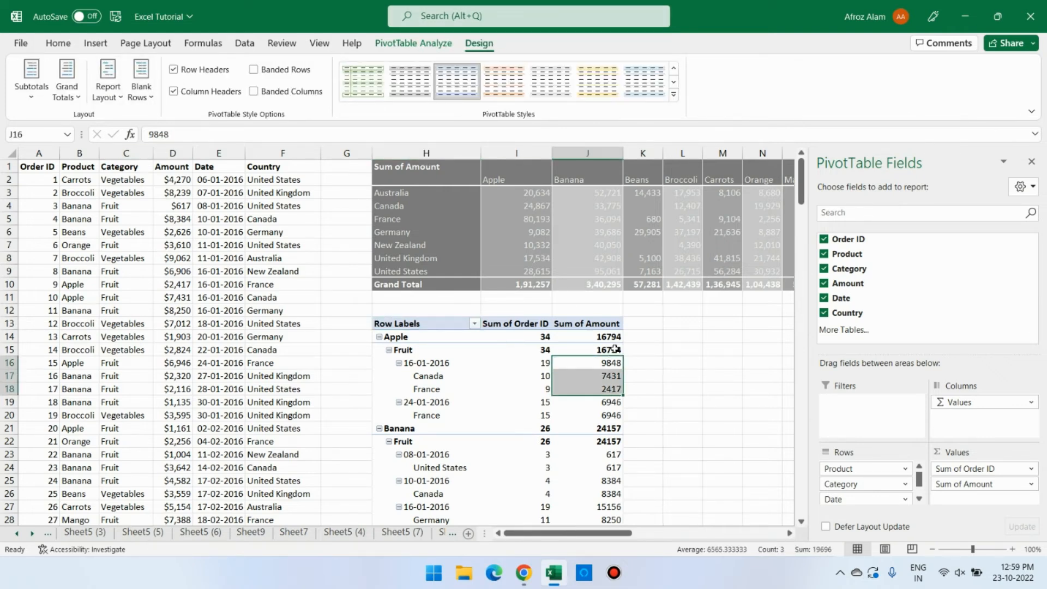
left_click(609, 336)
left_click(31, 82)
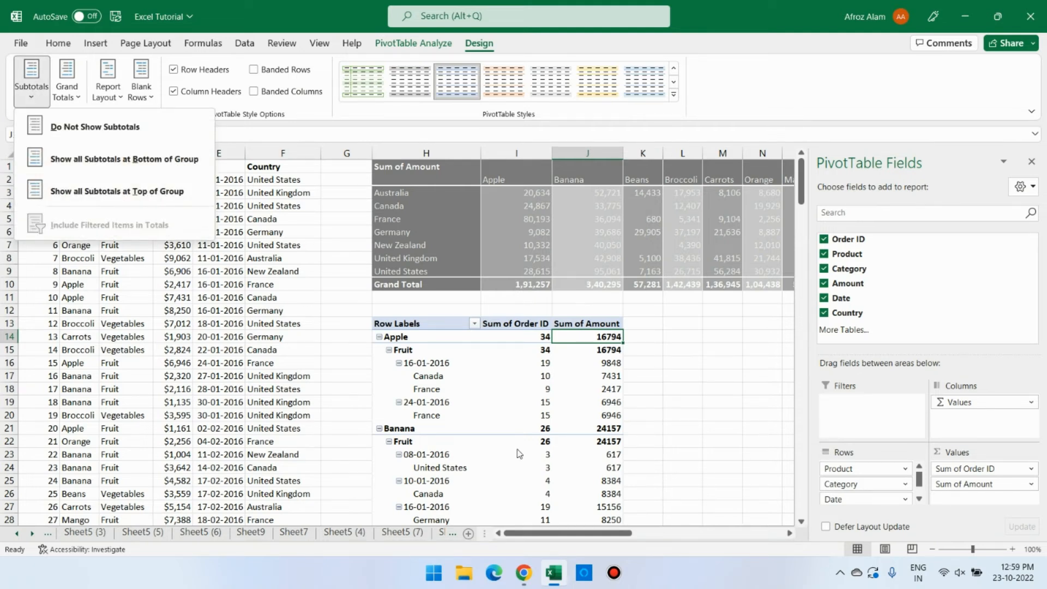
left_click(143, 160)
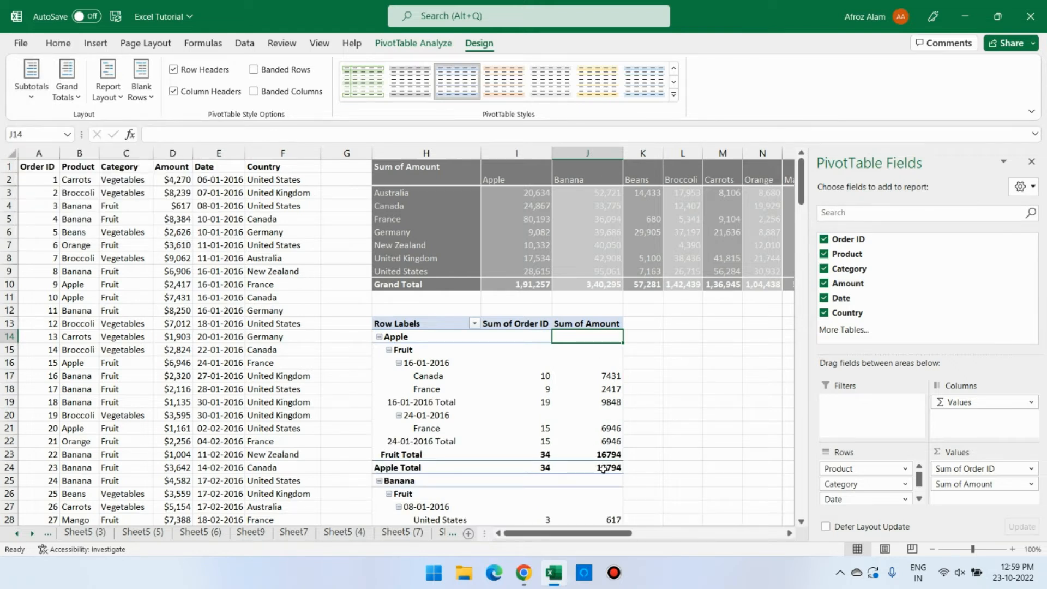
Step: Turn off all subtotals in the second pivot table and check its Apple date groups
left_click(32, 95)
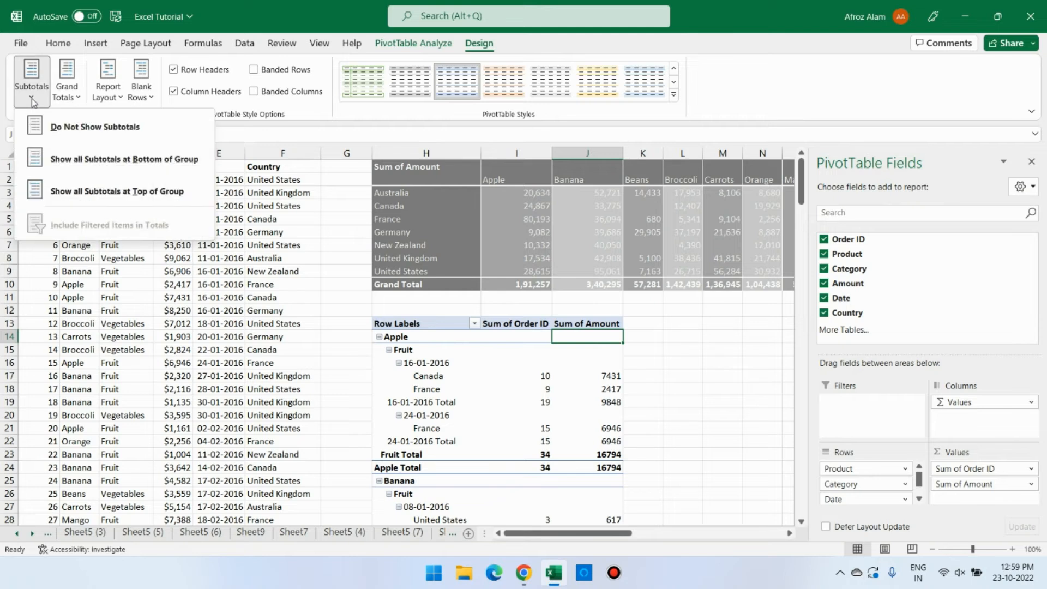
left_click(109, 128)
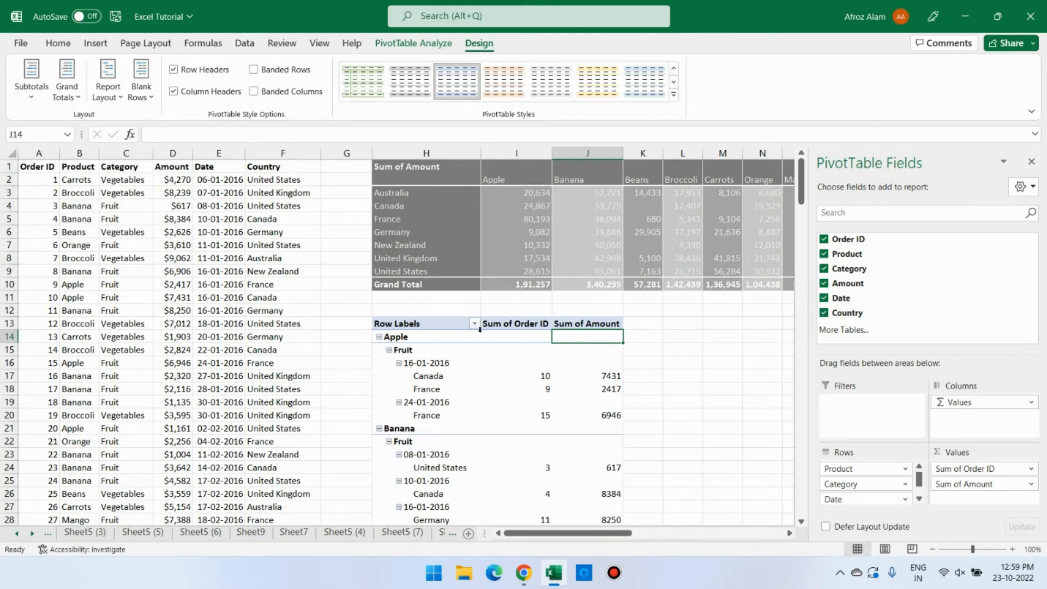
left_click(483, 335)
left_click(462, 395)
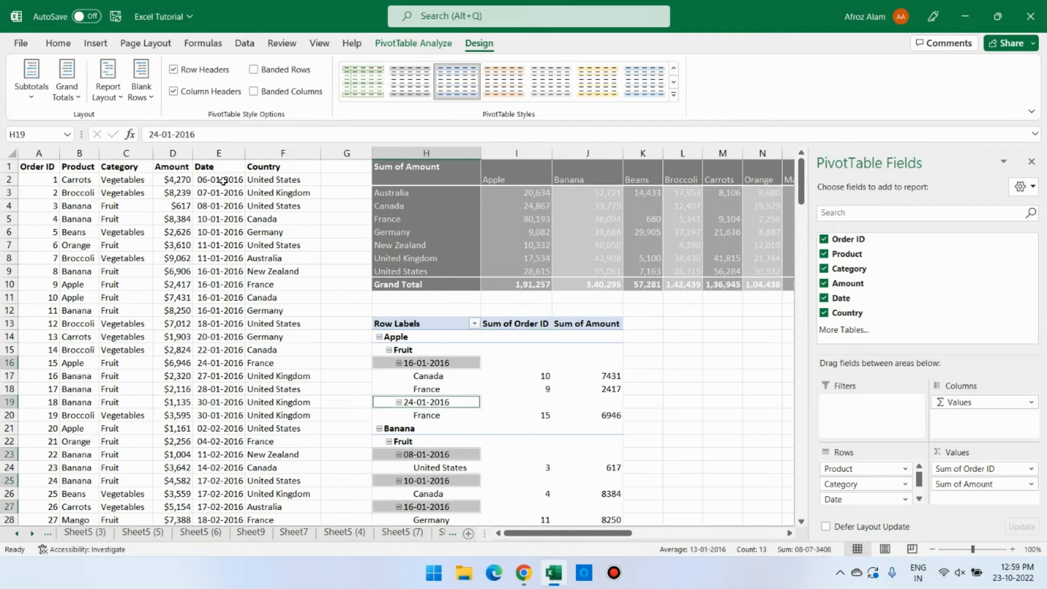
left_click(483, 356)
left_click(43, 103)
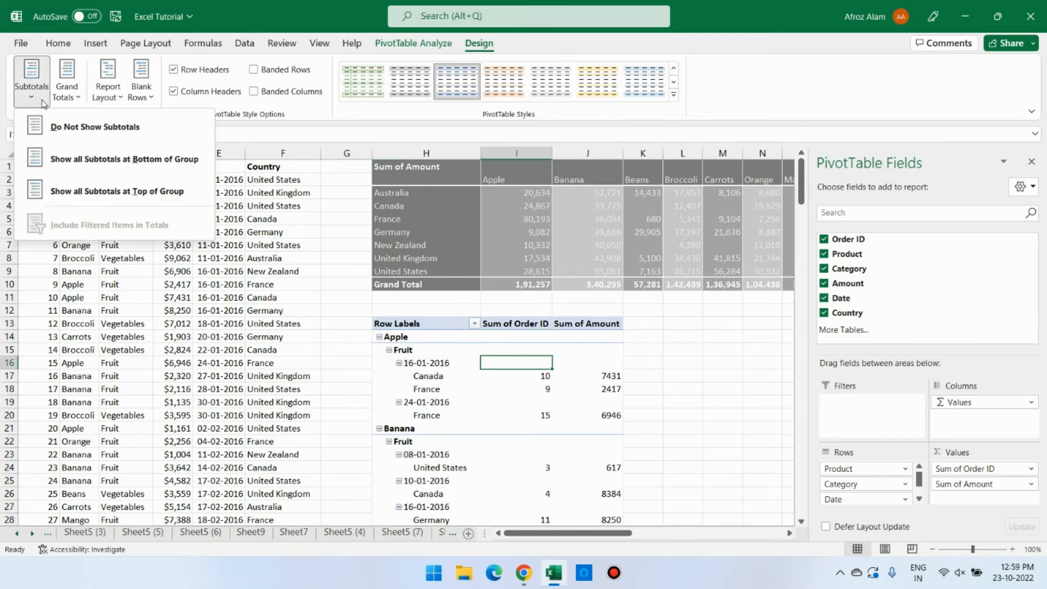
Step: Turn grand totals off for both rows and columns in the first pivot table and check where they were
left_click(75, 97)
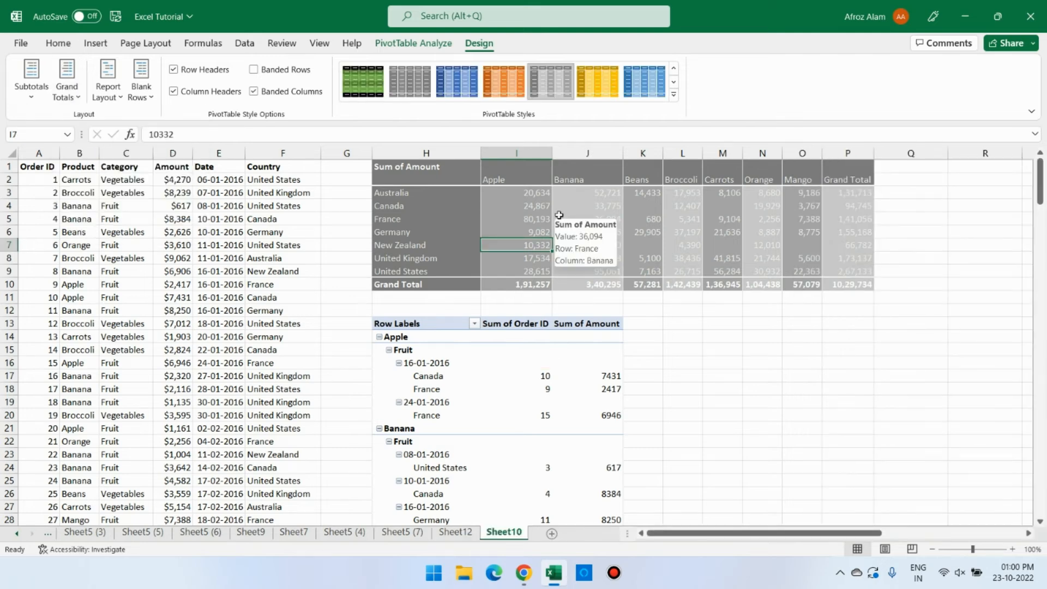
left_click(494, 218)
left_click(67, 90)
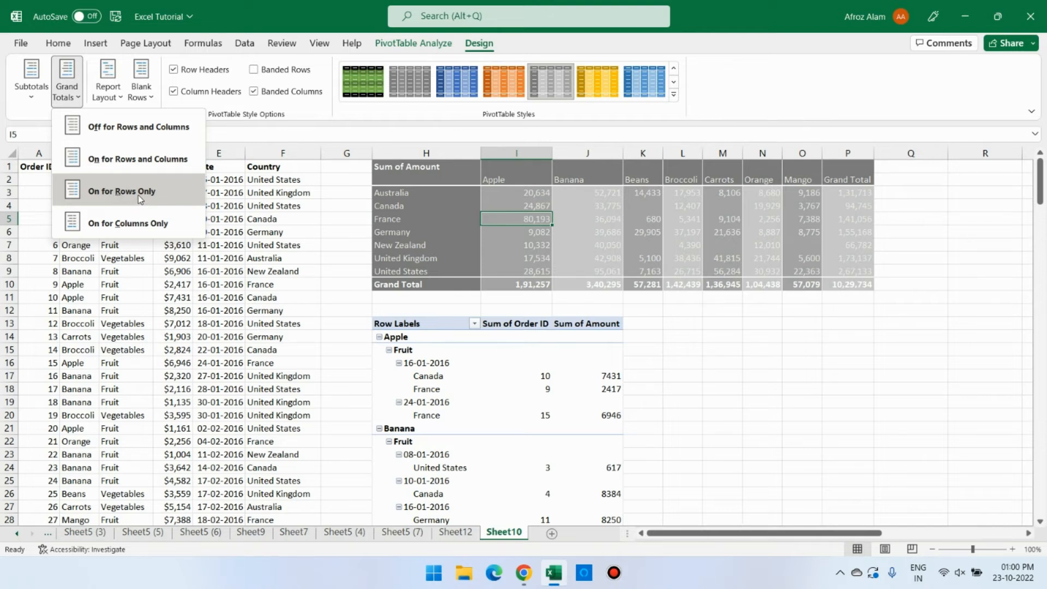
left_click(513, 288)
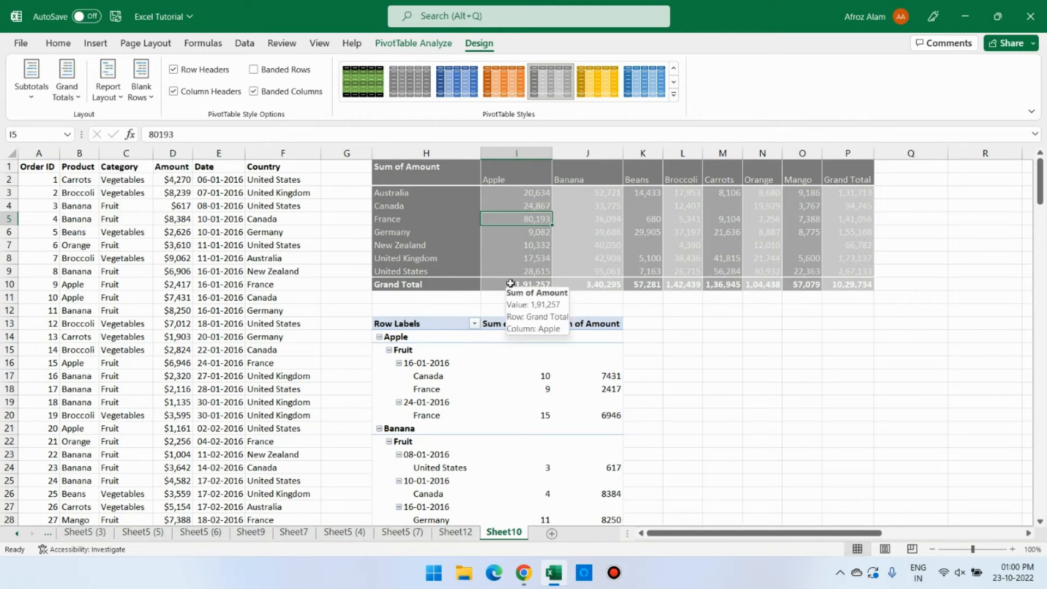
left_click(79, 93)
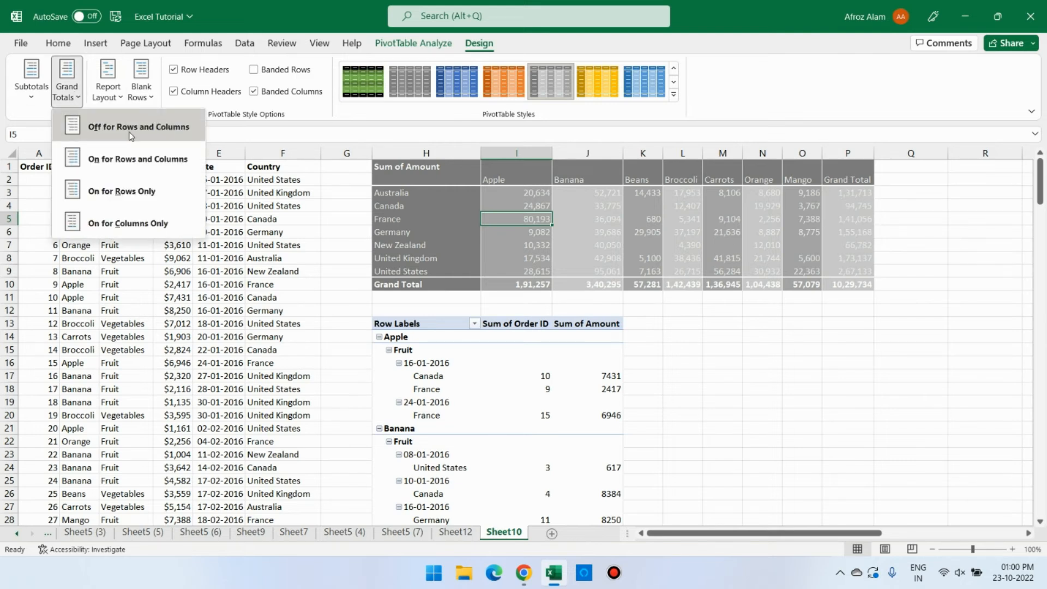
left_click(149, 127)
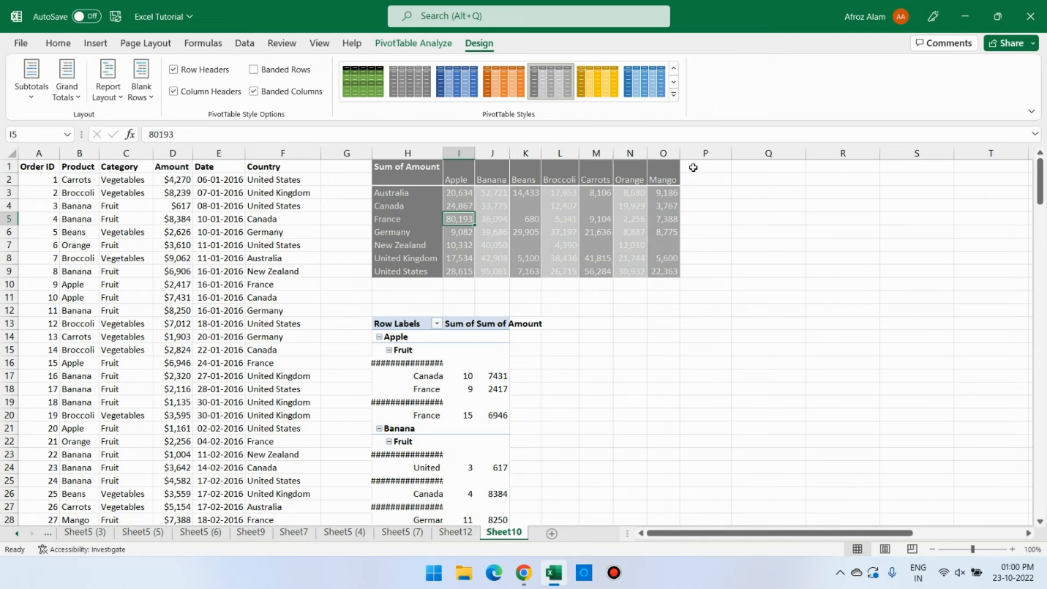
left_click(696, 153)
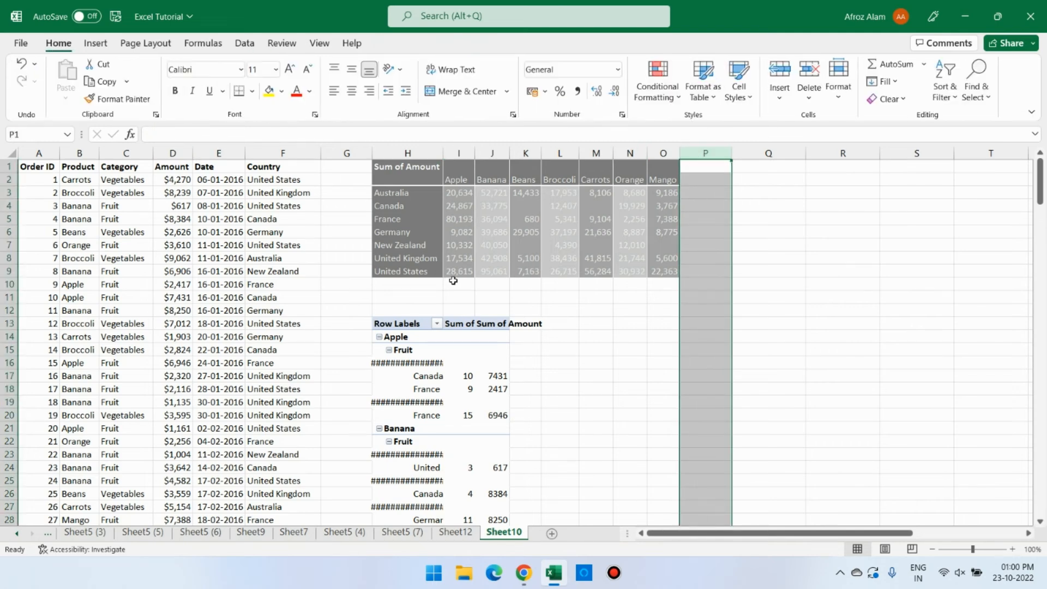
left_click_drag(454, 284, 725, 284)
left_click(597, 244)
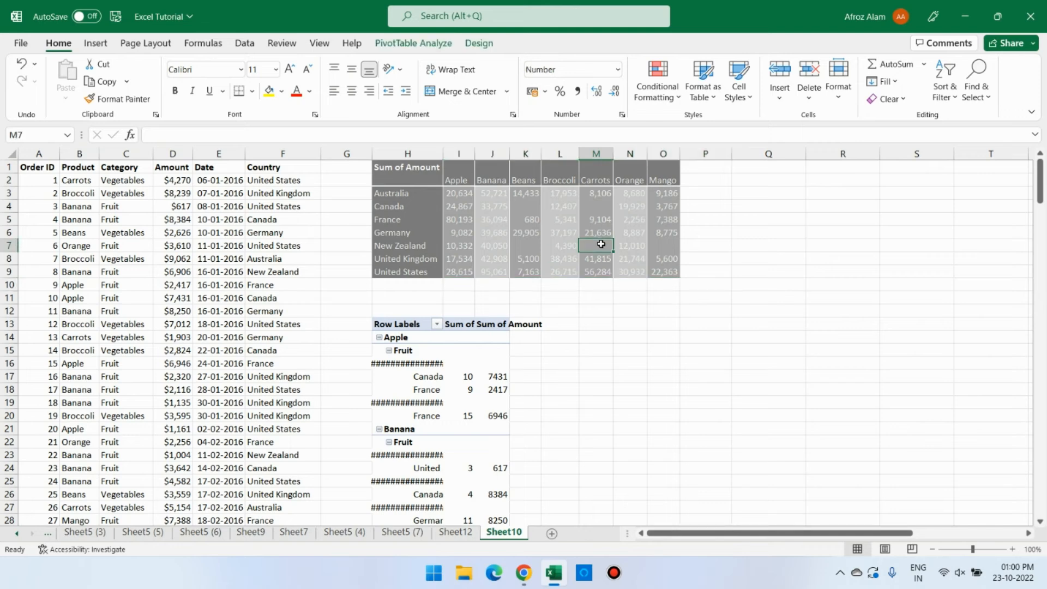
Step: Turn the first pivot table's grand totals on for rows and columns, and switch them to rows only
left_click(480, 43)
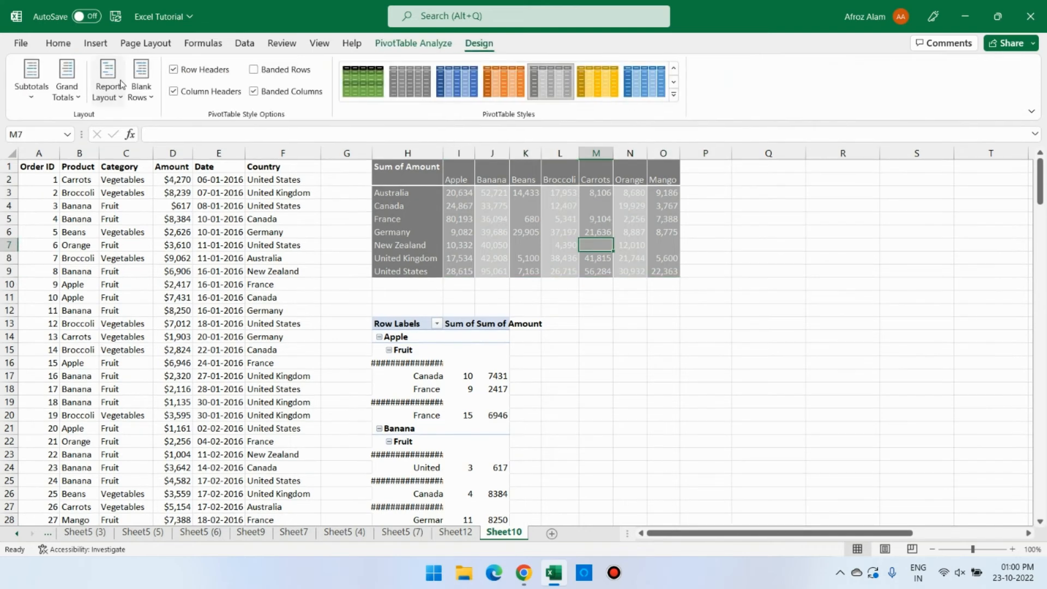
left_click(67, 81)
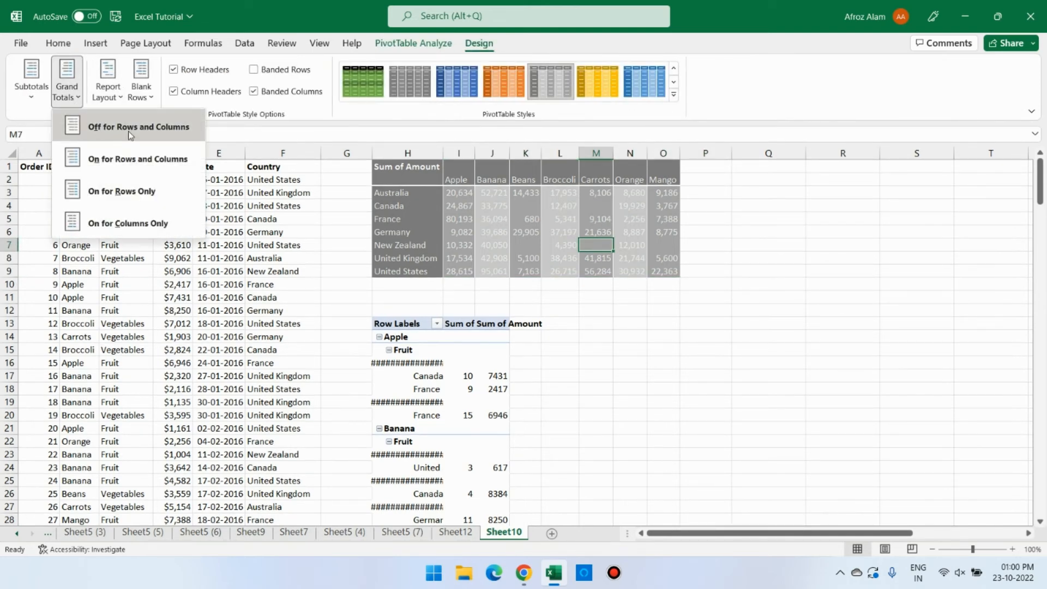
left_click(128, 158)
left_click(66, 82)
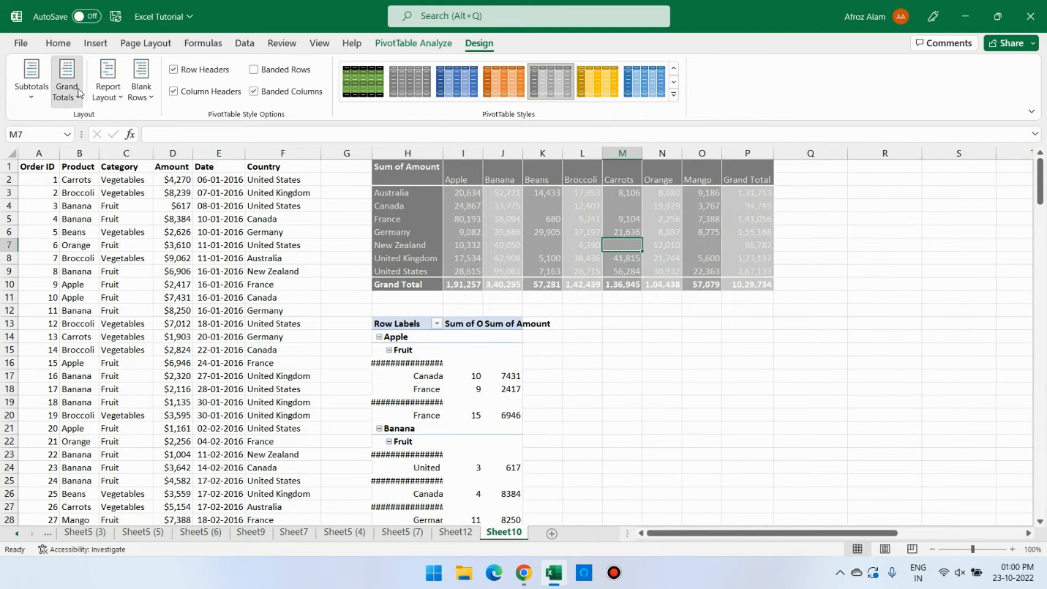
left_click(130, 191)
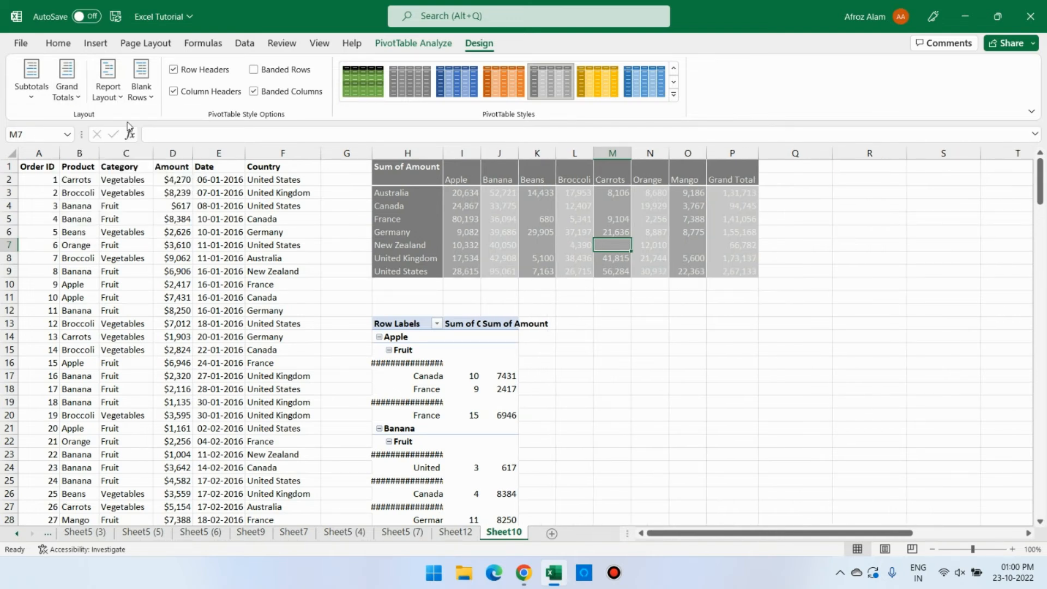
Step: Set the first pivot table's grand totals to On for Columns Only
left_click(67, 82)
left_click(130, 220)
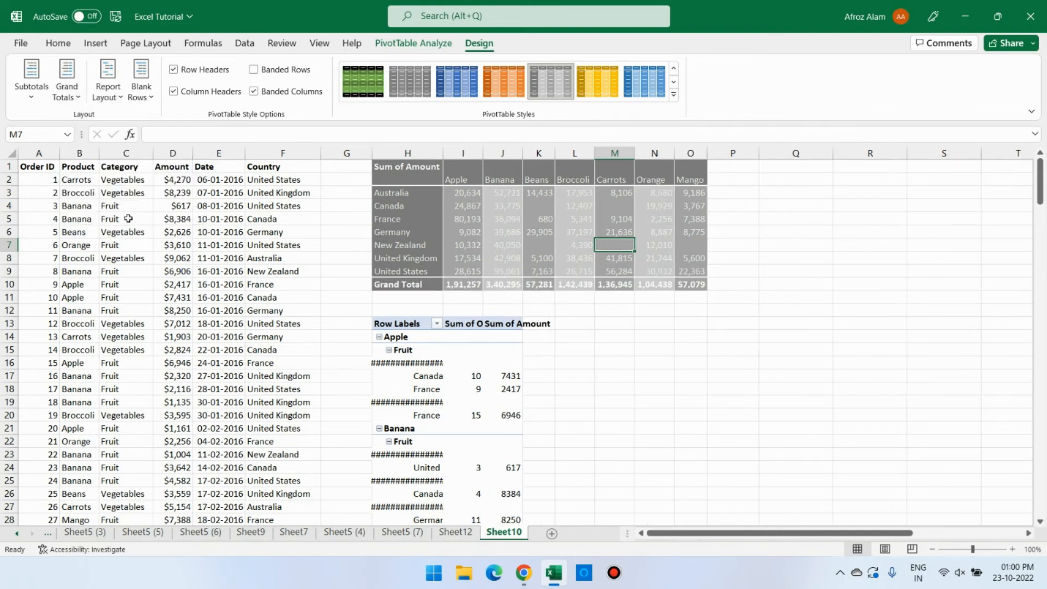
left_click(553, 218)
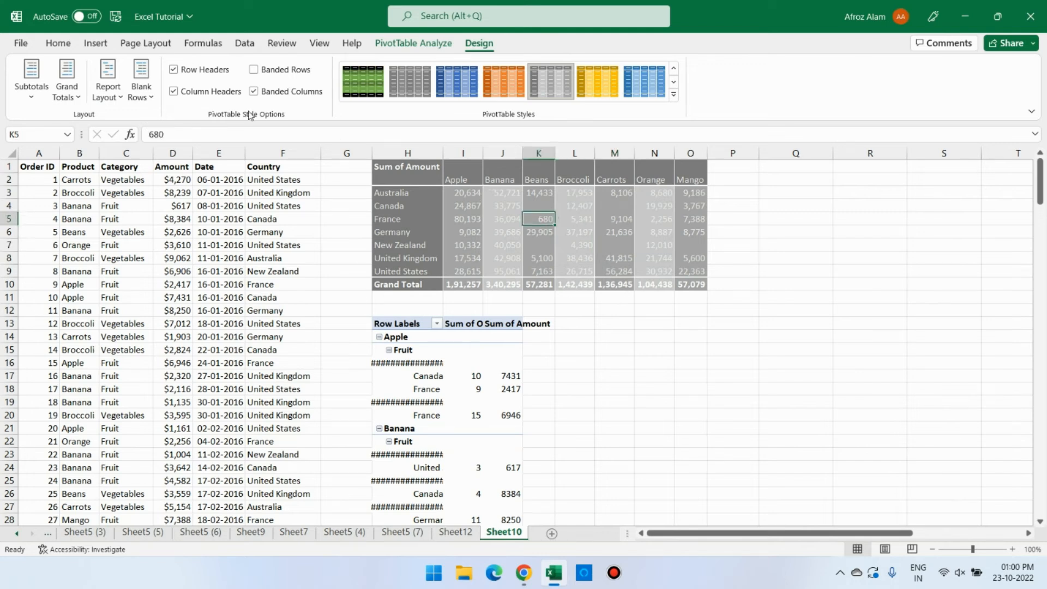
Step: Show the first pivot table in Compact Form and move to Germany's Apple value
left_click(114, 98)
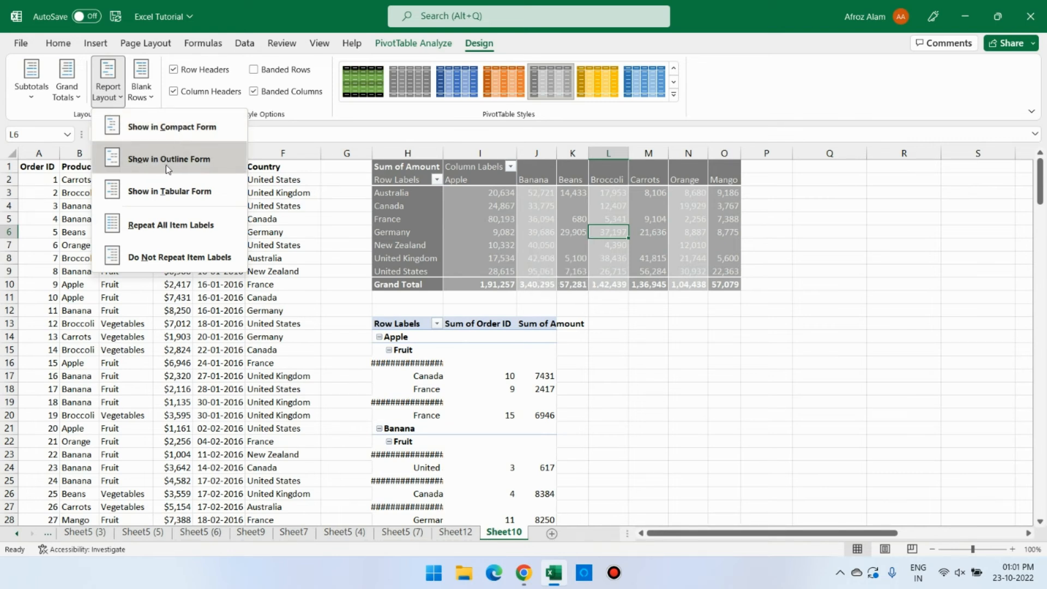
left_click(152, 133)
key("Left")
key("Left")
key("Left")
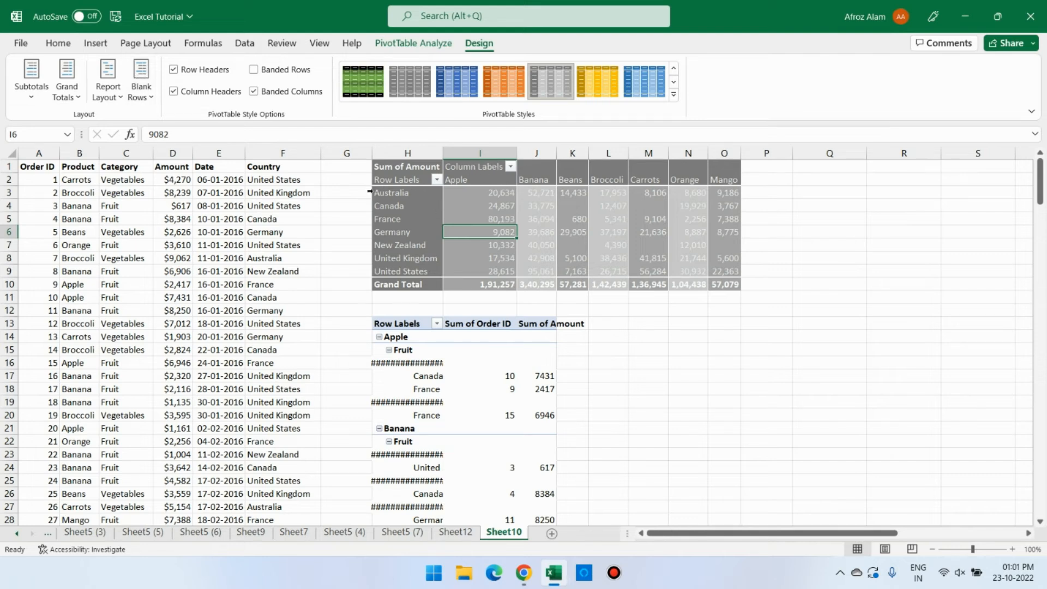
Step: Show the first pivot table in Outline Form and check its Country and Product headings
left_click(108, 96)
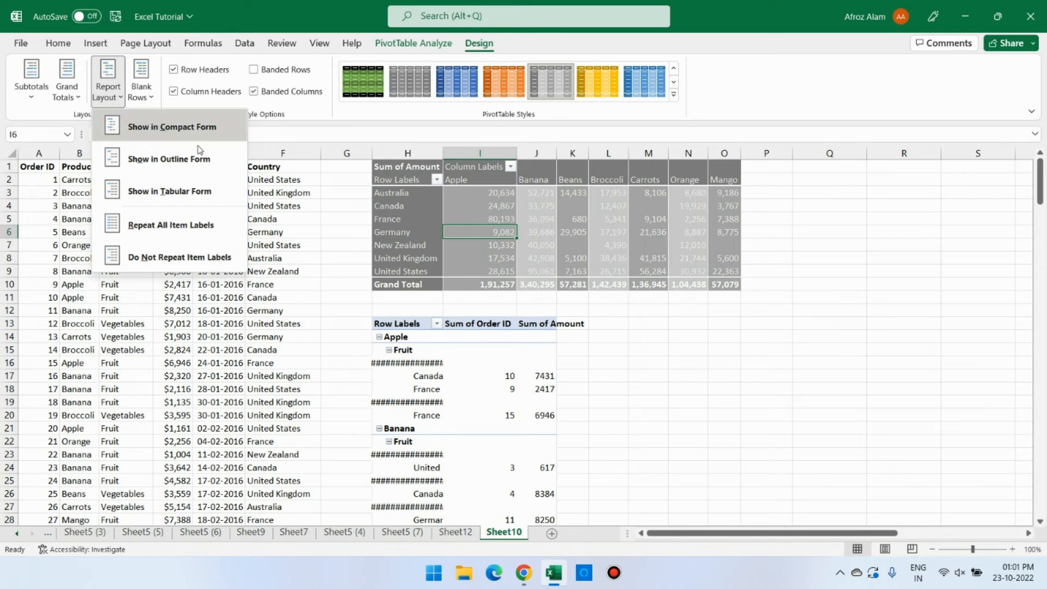
left_click(181, 161)
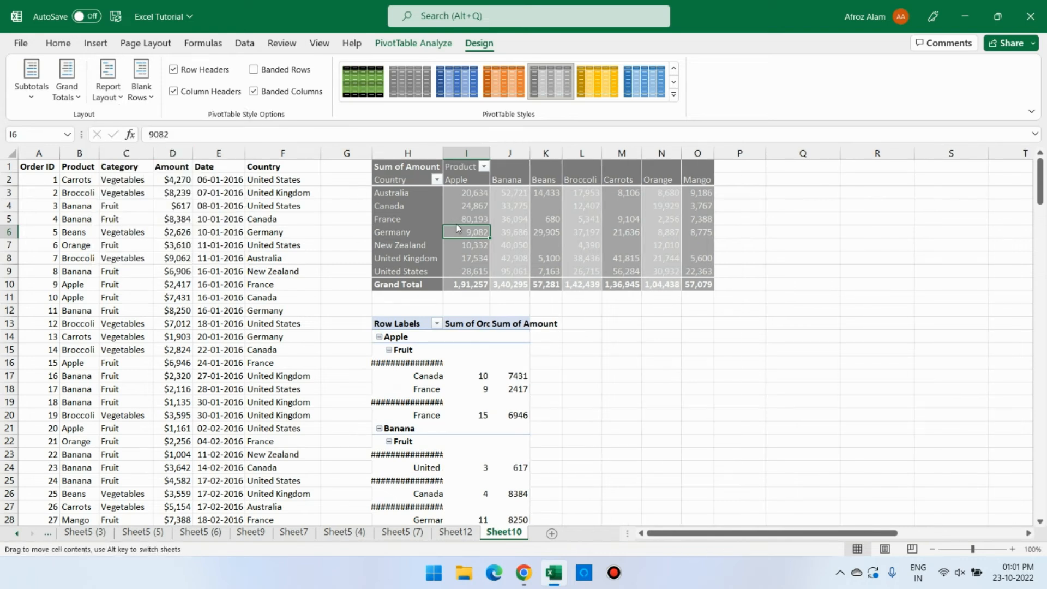
left_click(406, 182)
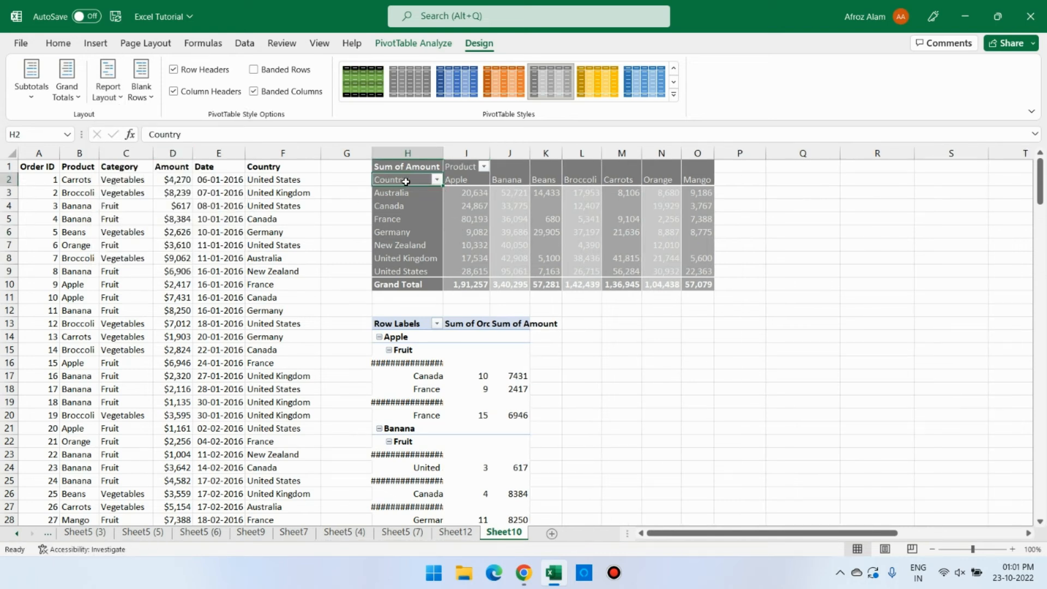
left_click(470, 169)
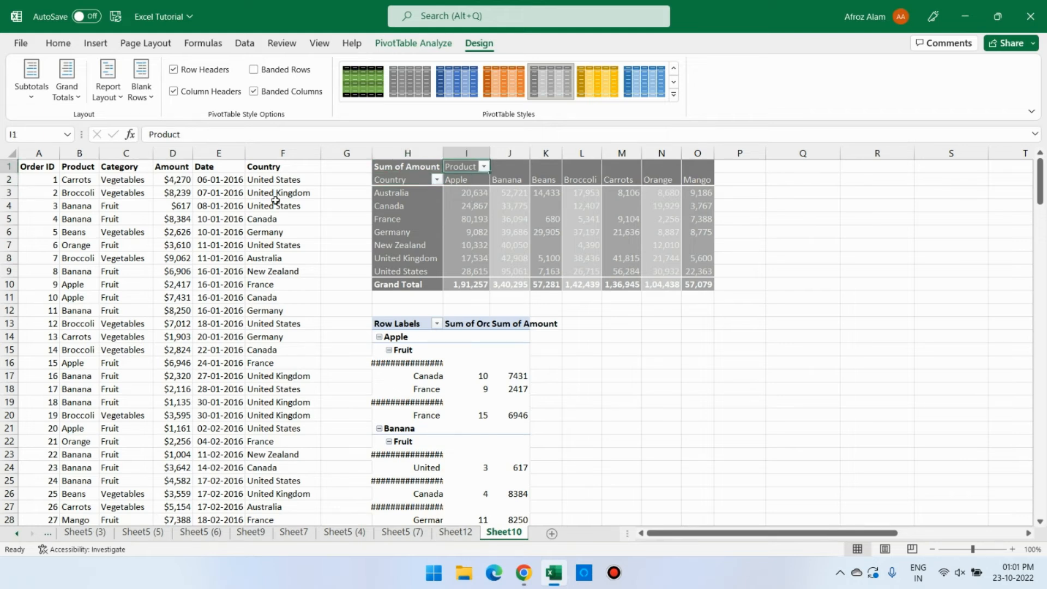
Step: Show the first pivot table in Tabular Form
left_click(401, 220)
left_click(111, 101)
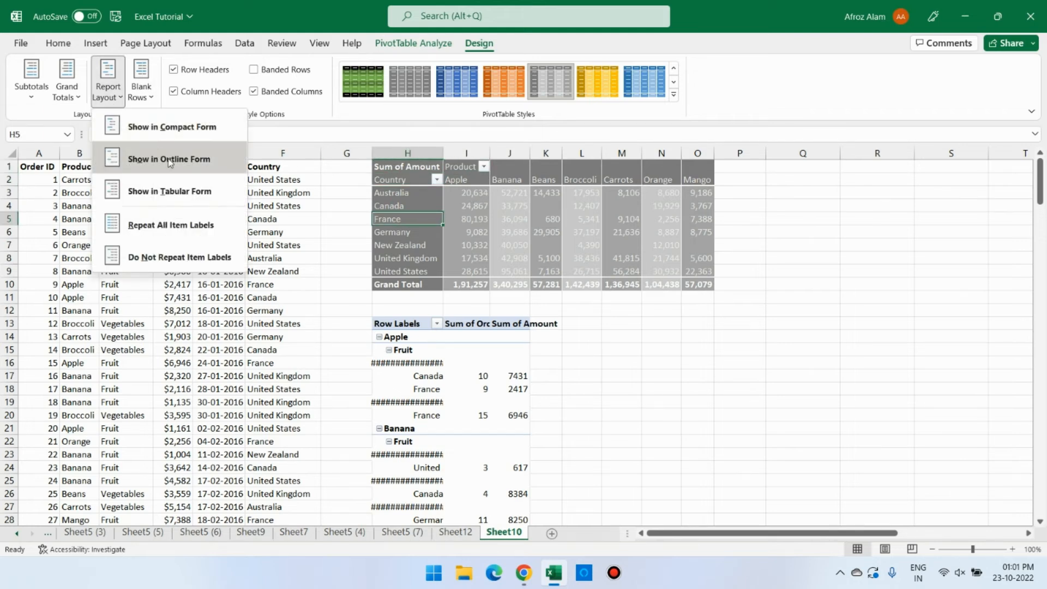
left_click(191, 192)
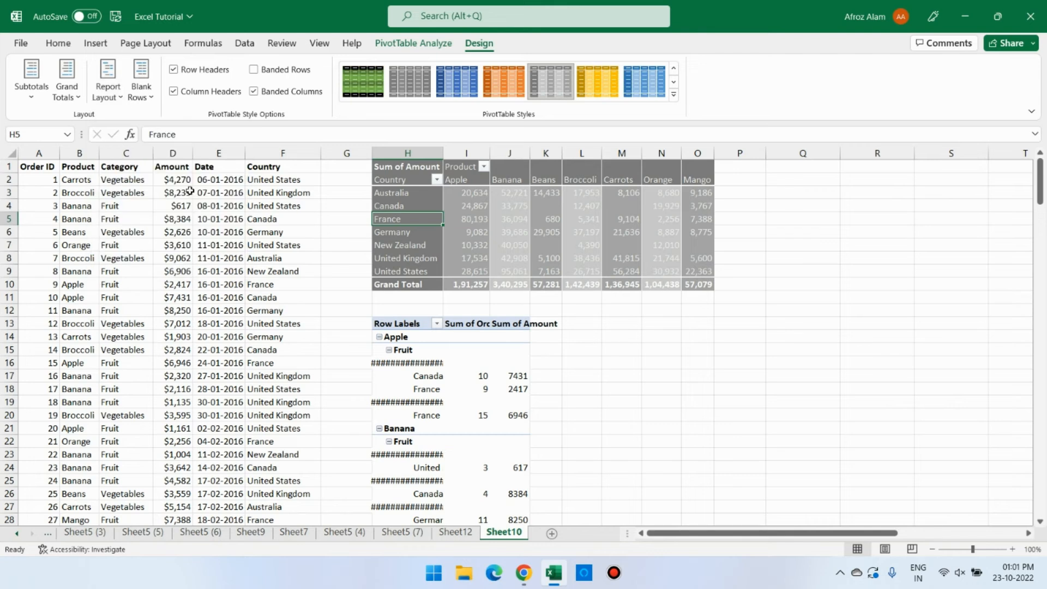
left_click(511, 192)
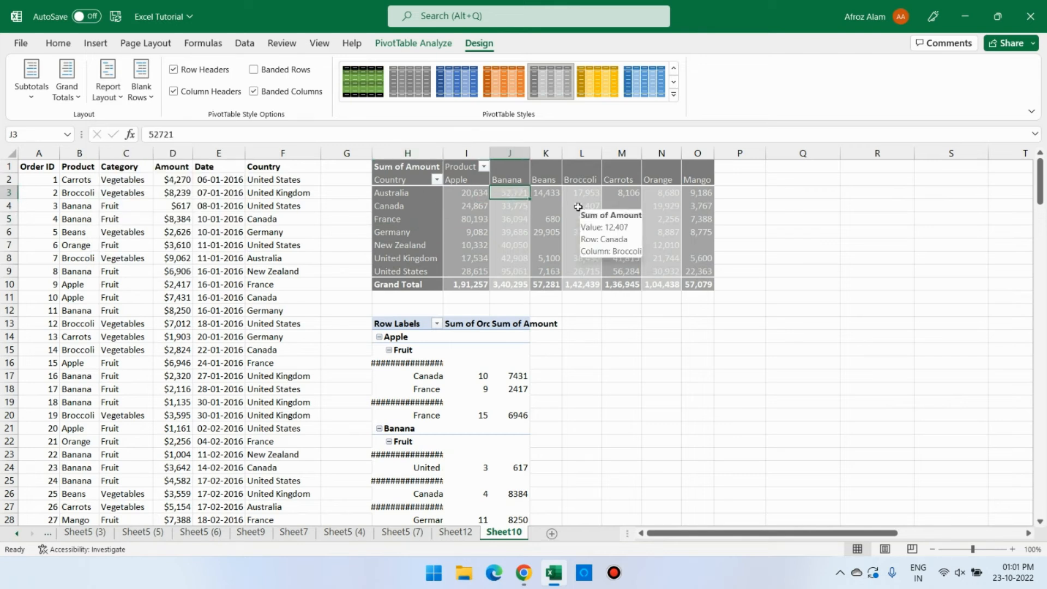
Step: Widen column H so the second pivot table's dates are readable, and look through the Apple group's nested labels
left_click(436, 348)
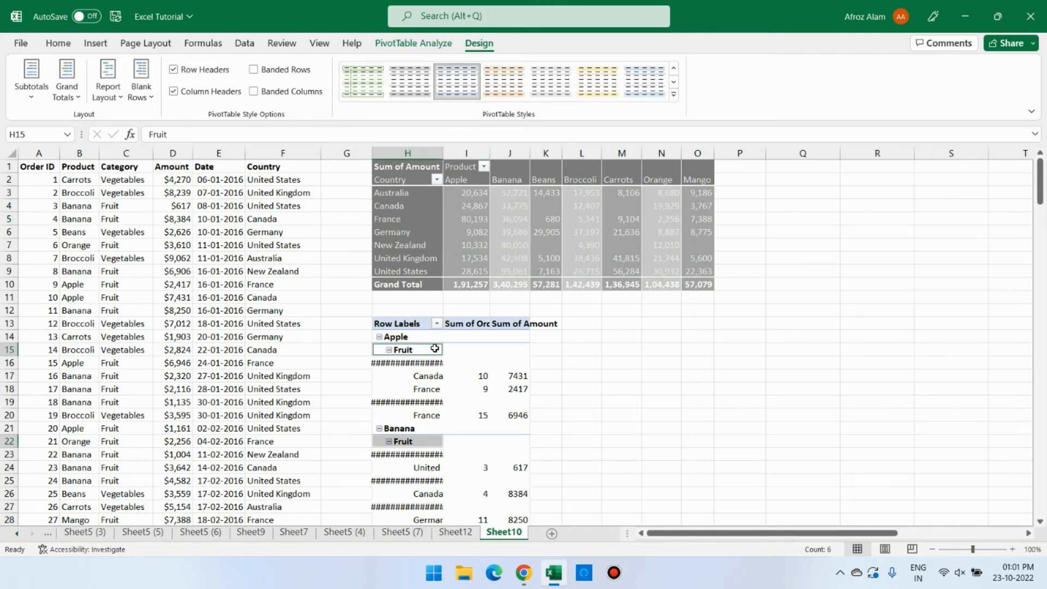
left_click(419, 354)
left_click_drag(439, 156, 487, 153)
left_click(498, 364)
left_click(435, 363)
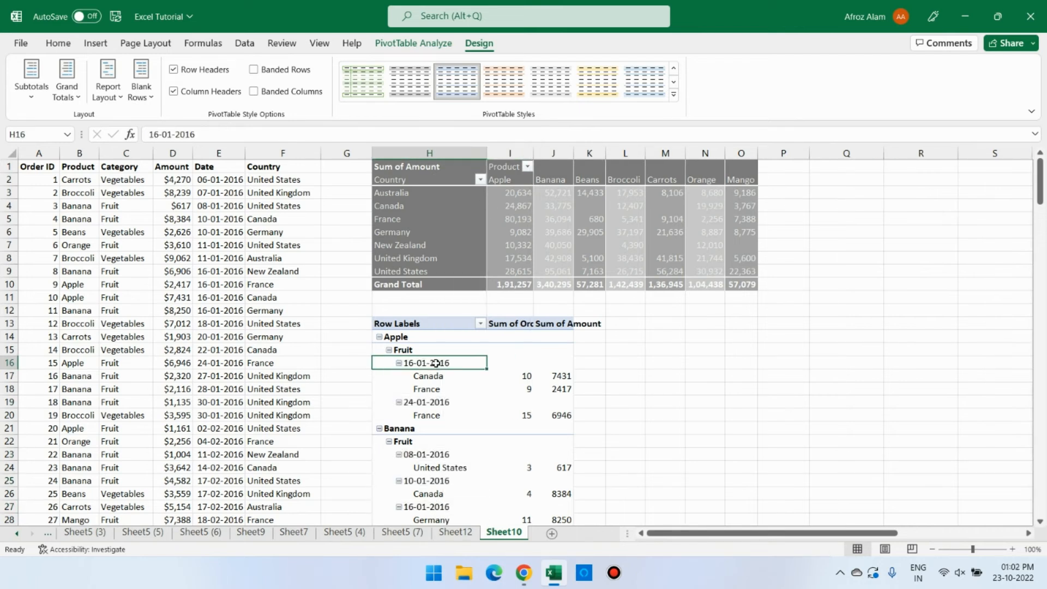
left_click(435, 376)
left_click(435, 389)
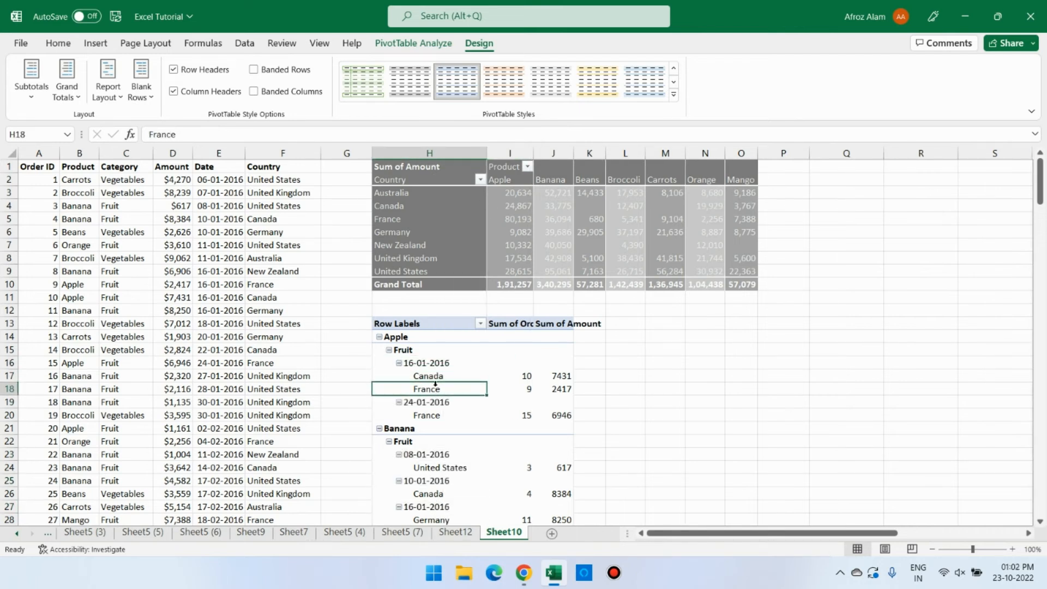
Step: Show the second pivot table in Tabular Form, with Product, Category, Date and Country in separate columns
left_click(407, 339)
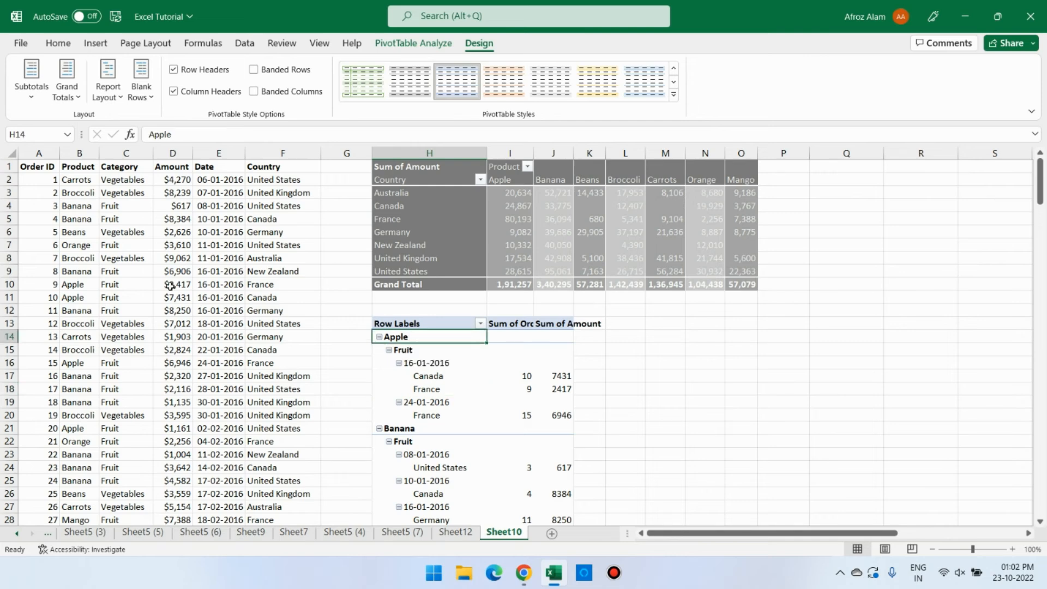
left_click(111, 90)
left_click(164, 191)
left_click(473, 376)
left_click(446, 349)
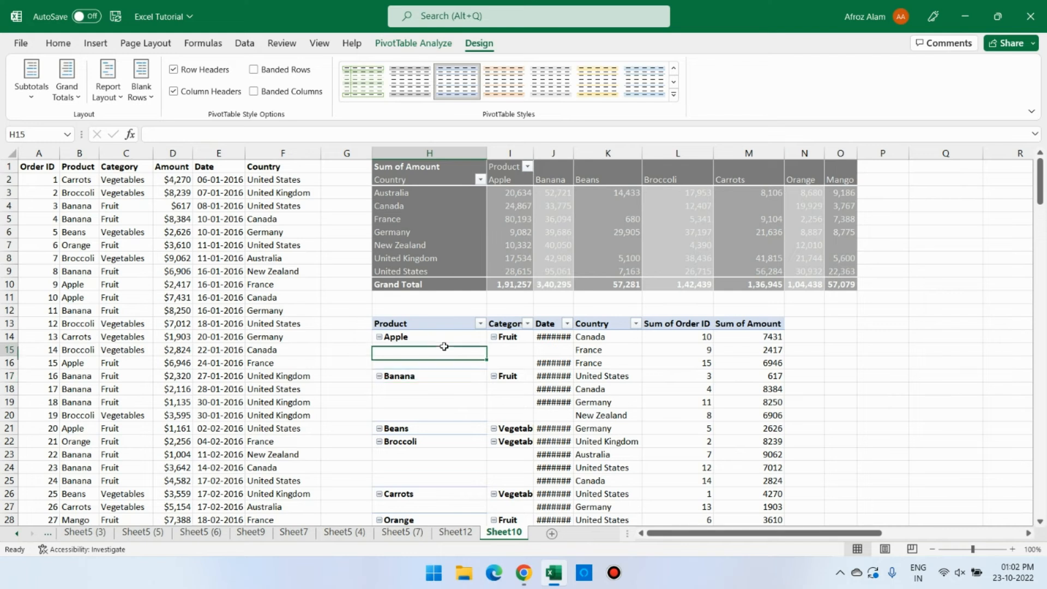
Step: AutoFit column J to the second pivot table's dates and review its Product, Category and Country columns
left_click(485, 349)
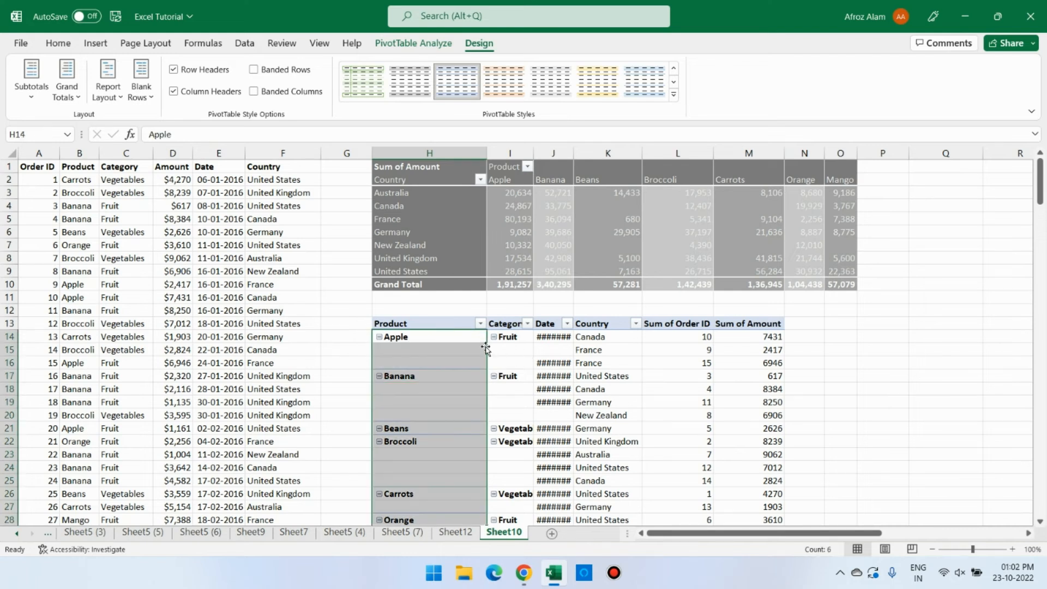
left_click(521, 347)
double_click(572, 152)
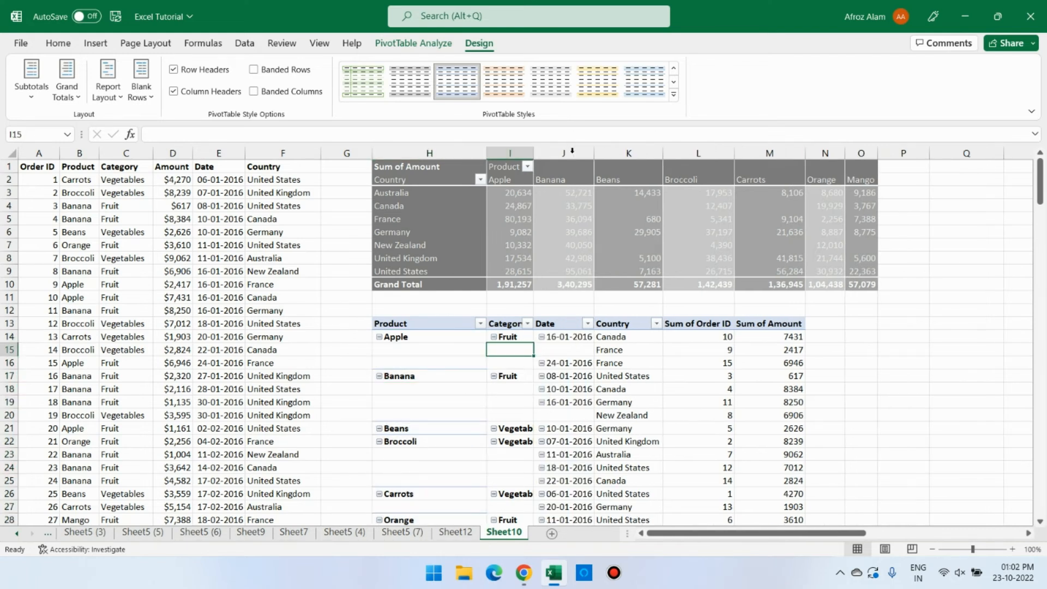
left_click(643, 380)
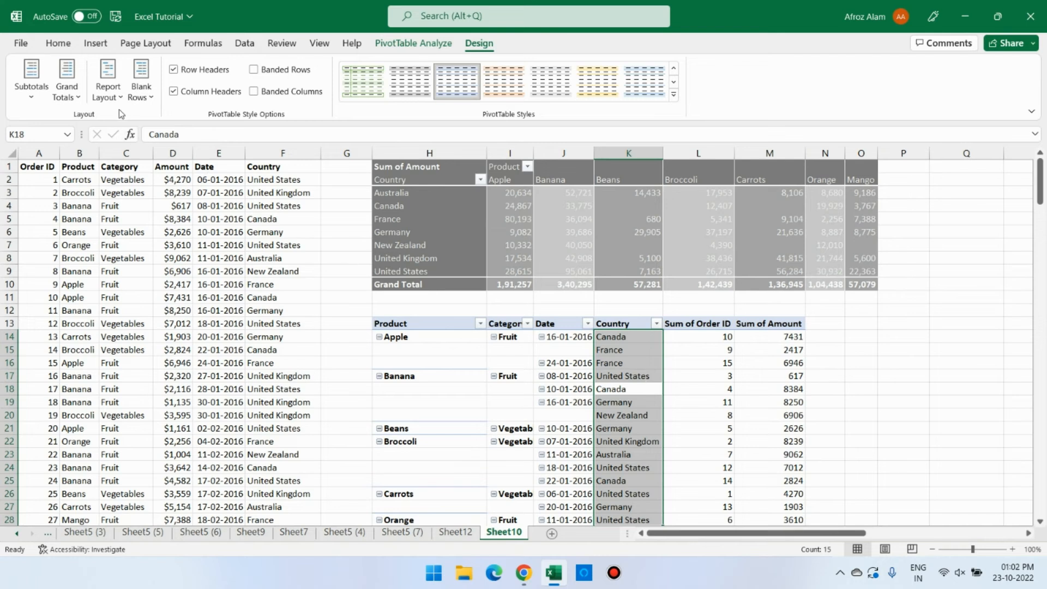
Step: Check the blank cells under Apple in the second pivot table's Product column, and repeat all item labels
left_click(108, 90)
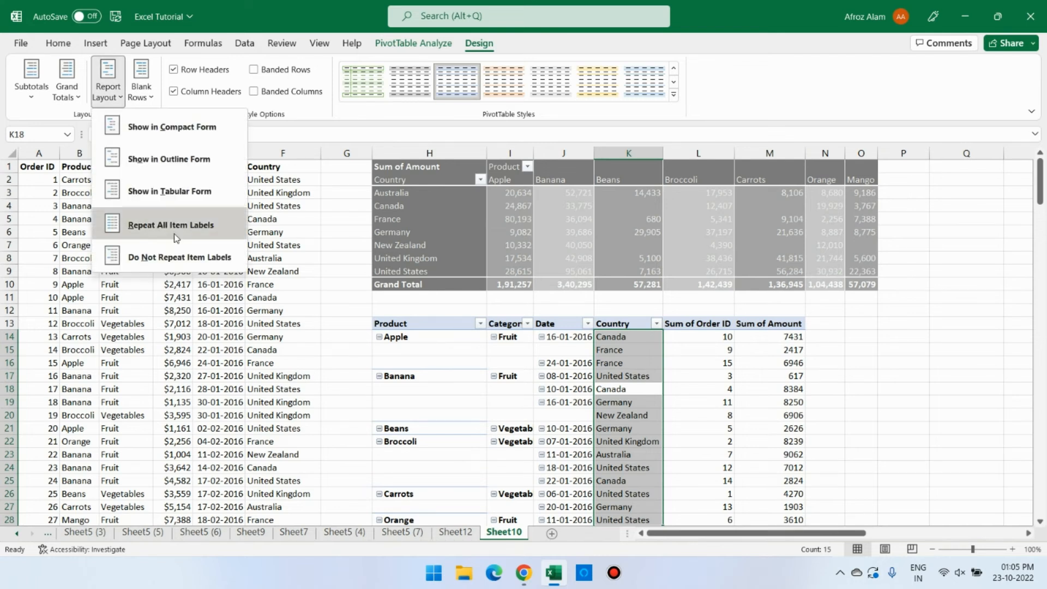
left_click(551, 431)
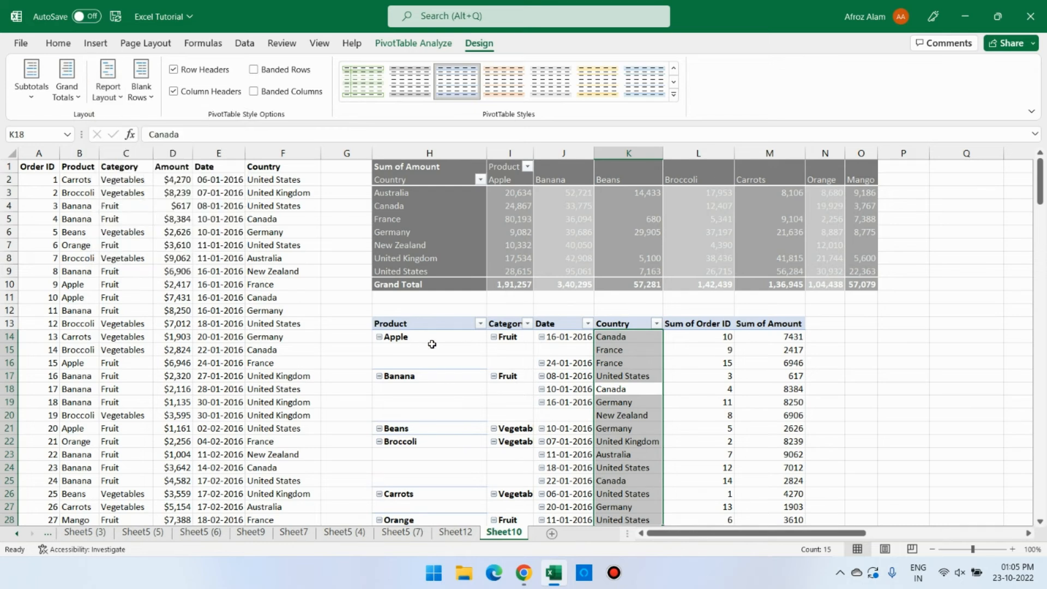
left_click(429, 346)
left_click(427, 338)
left_click(422, 348)
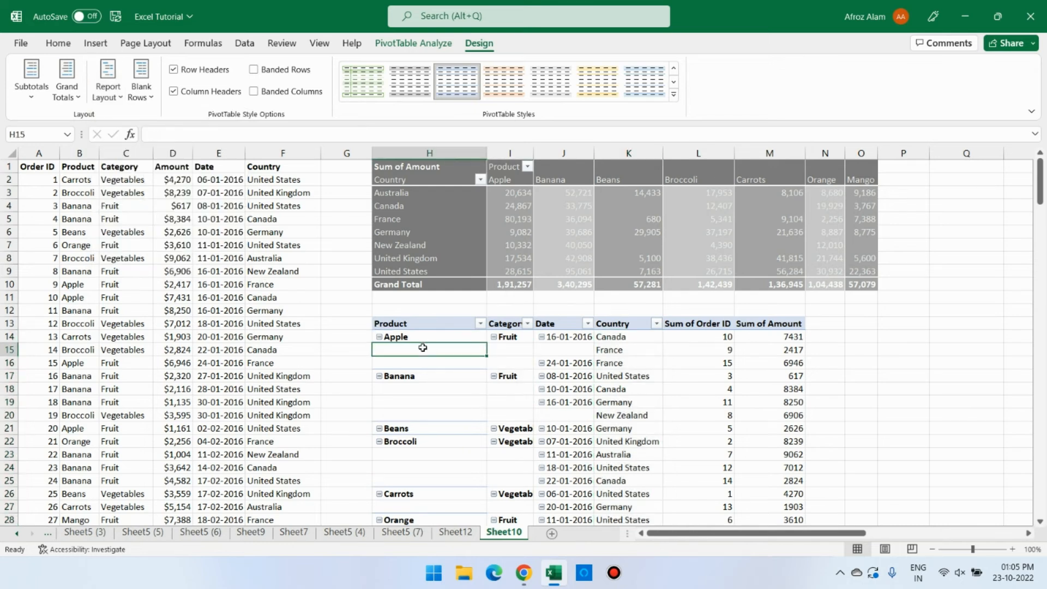
left_click(420, 365)
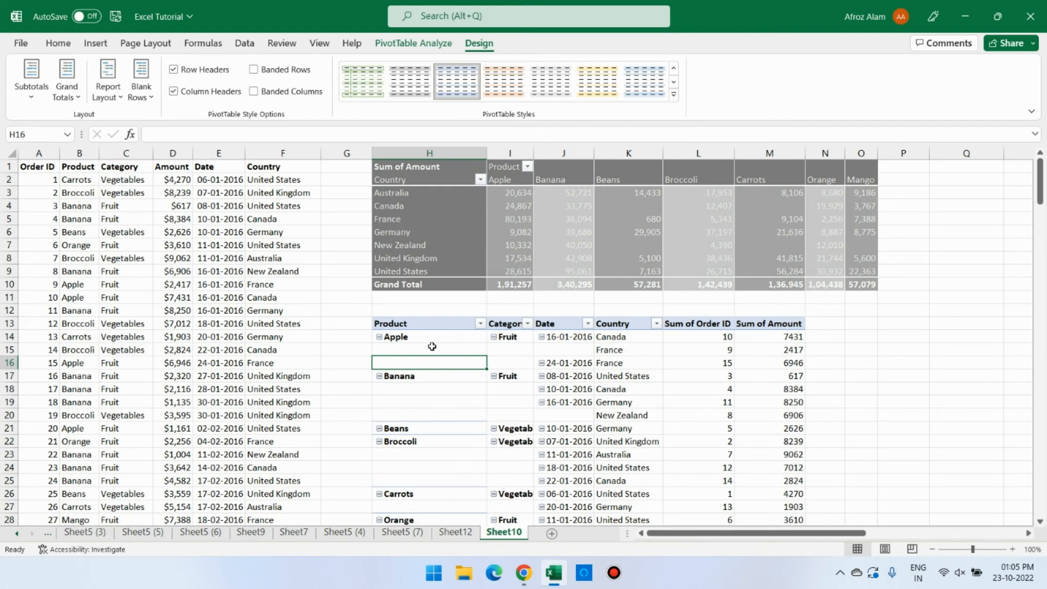
left_click(109, 93)
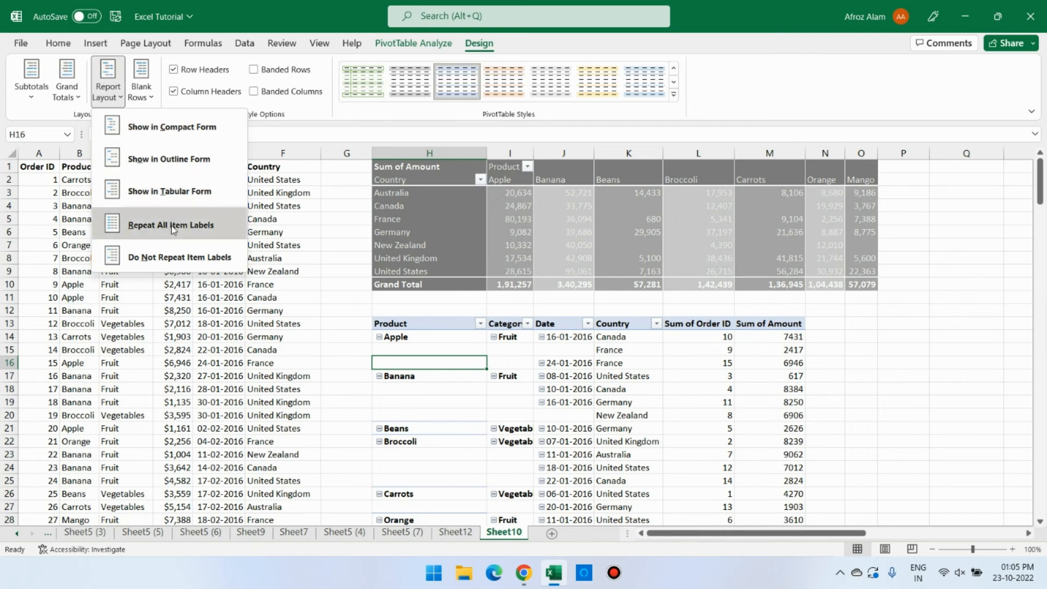
left_click(173, 229)
left_click(518, 413)
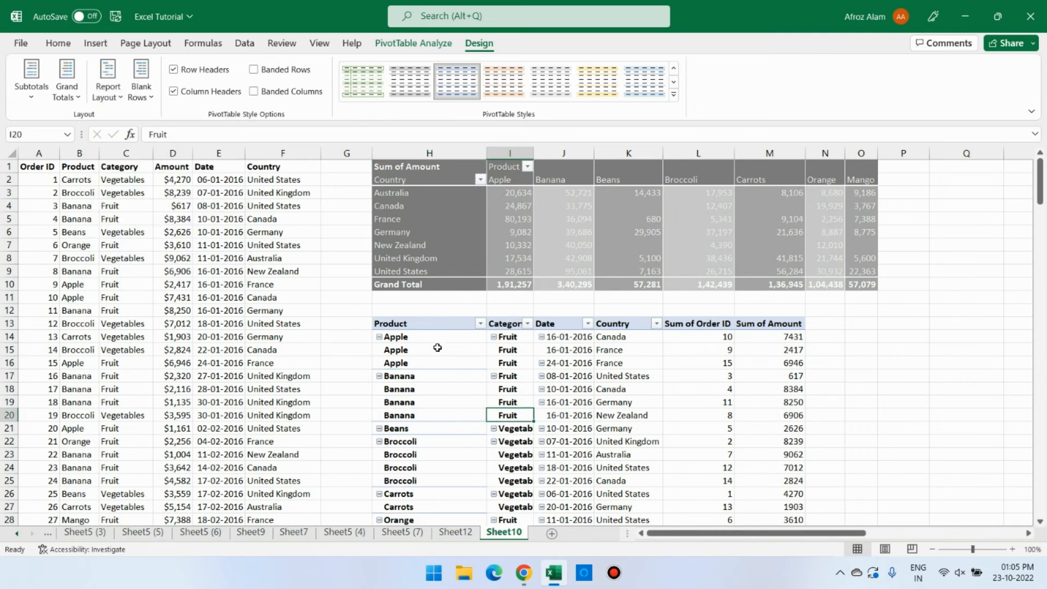
Step: Set the second pivot table's layout to Do Not Repeat Item Labels
left_click(117, 98)
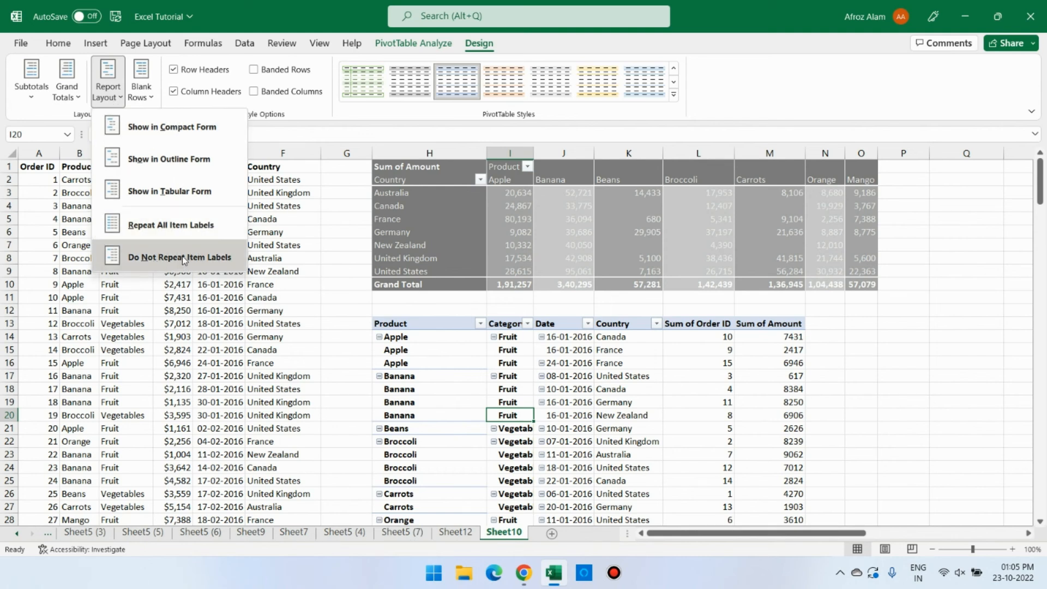
left_click(152, 259)
left_click(510, 430)
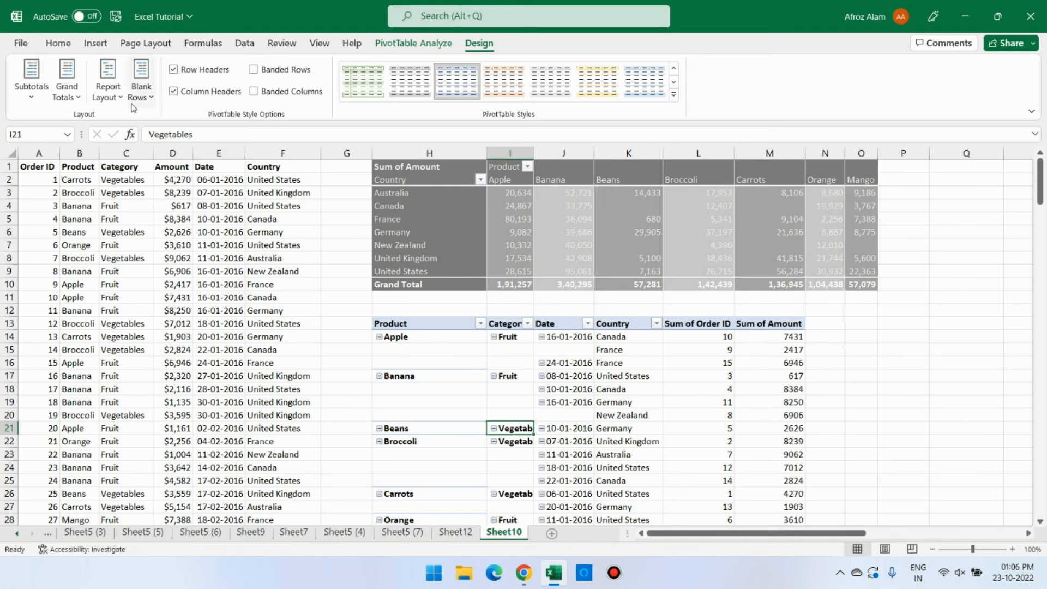
Step: Insert a blank line after each item in the second pivot table
left_click(154, 101)
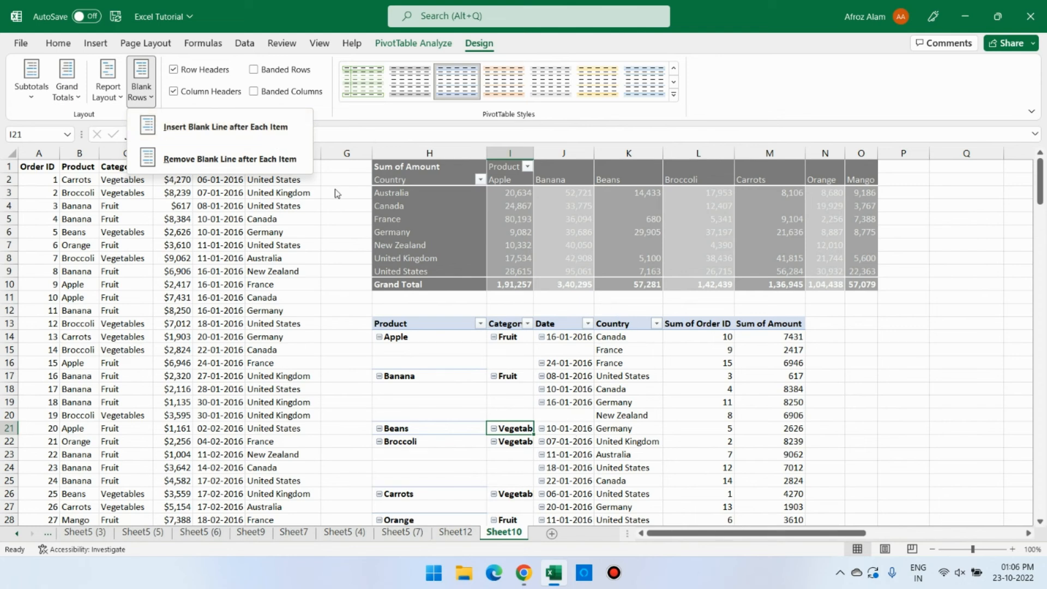
left_click(229, 134)
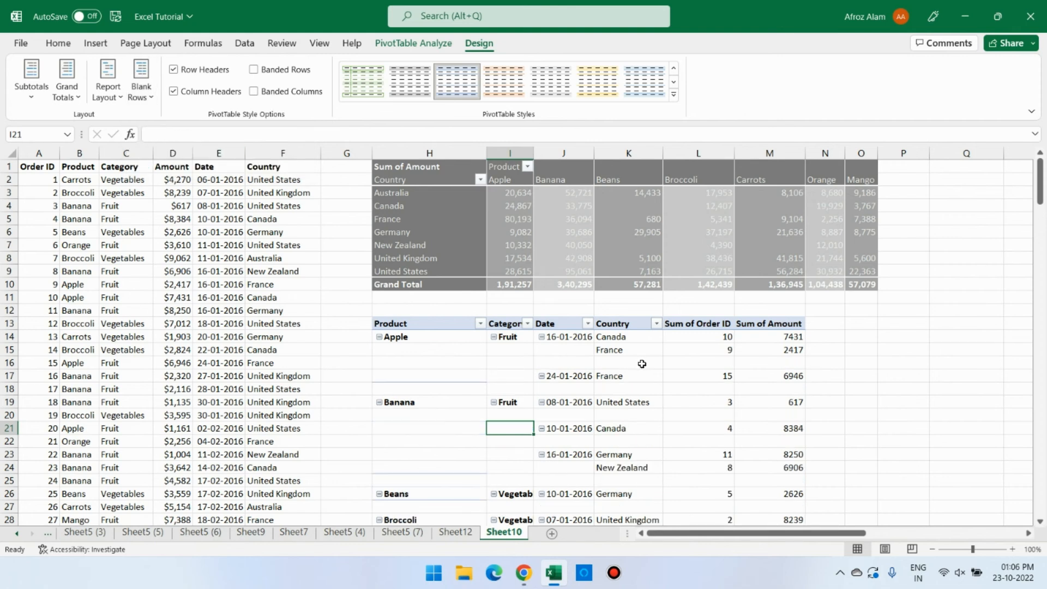
left_click(619, 391)
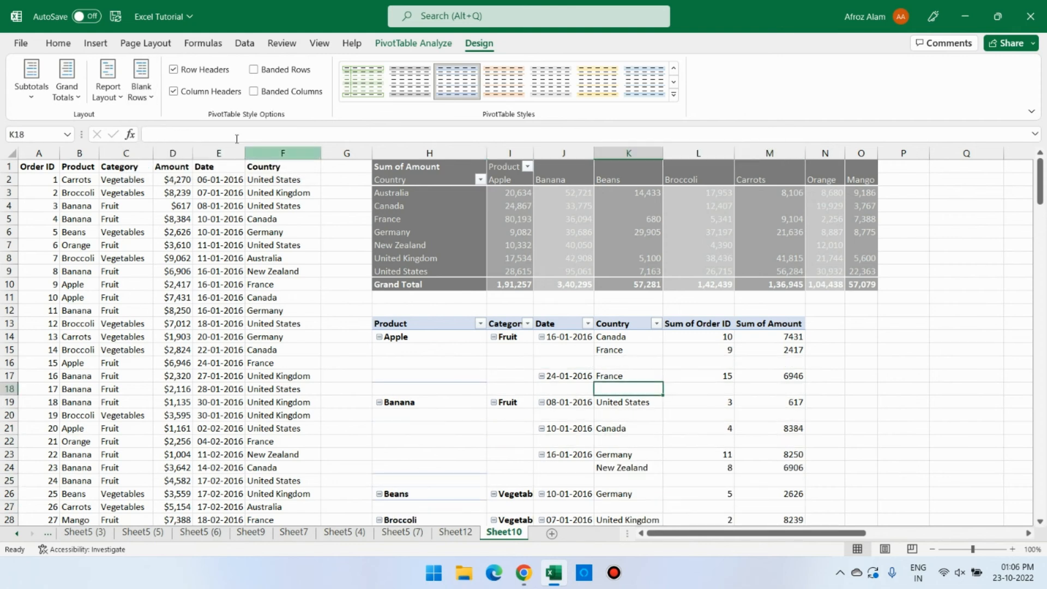
Step: Remove the blank line after each item in the second pivot table
left_click(142, 81)
left_click(193, 155)
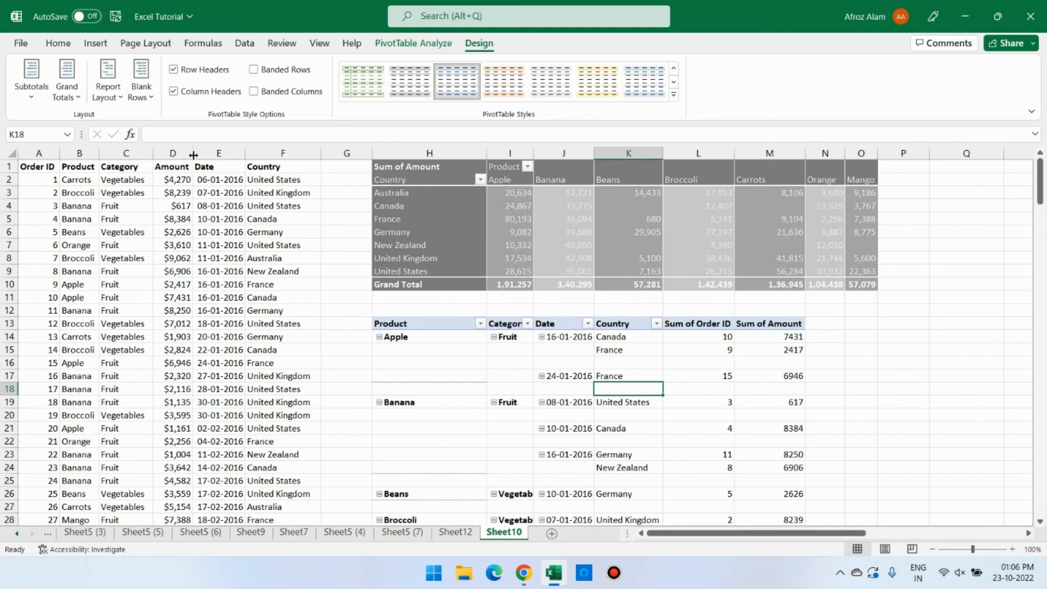
left_click(600, 390)
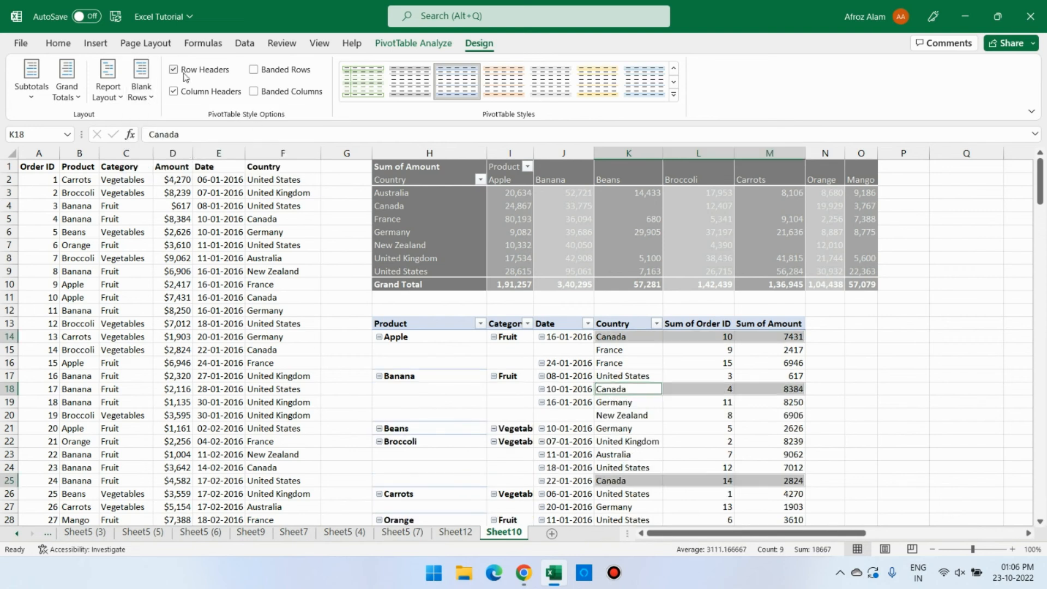
Step: Switch Row Headers and Column Headers off and back on for the first pivot table
left_click(275, 91)
left_click(584, 242)
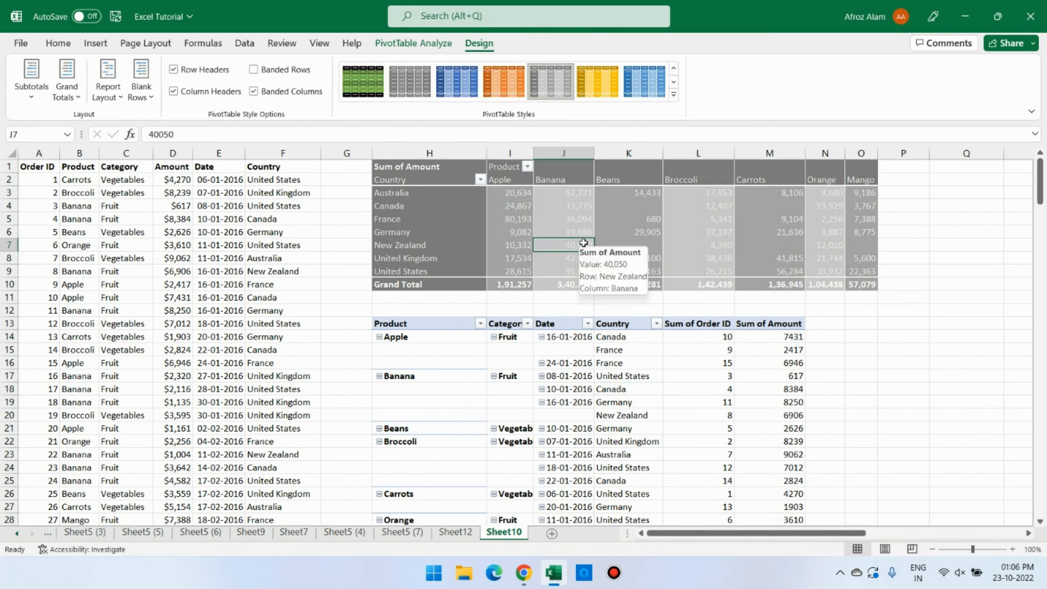
left_click(459, 196)
left_click(514, 231)
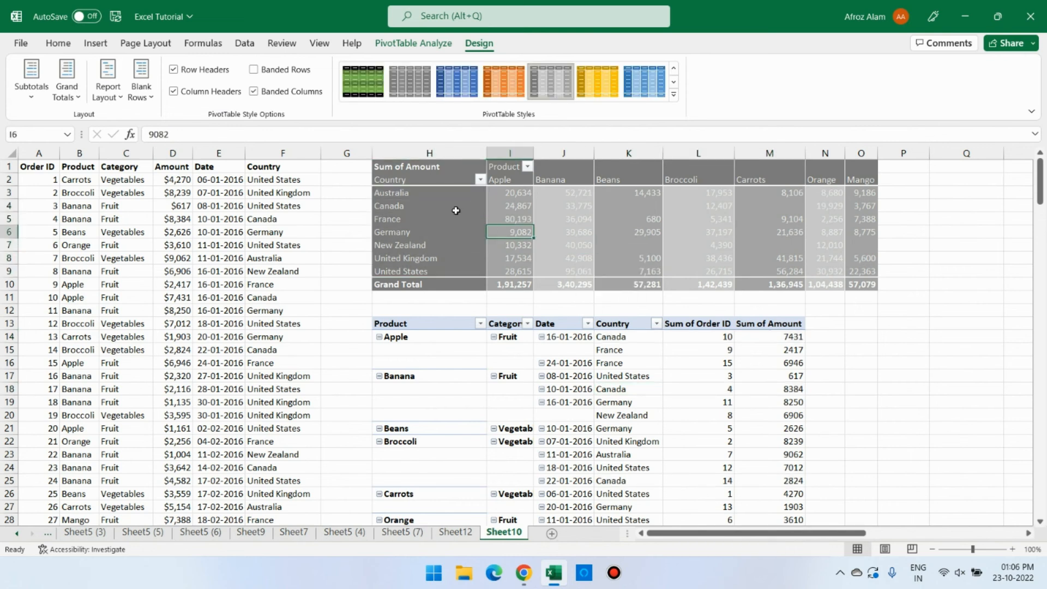
left_click(174, 70)
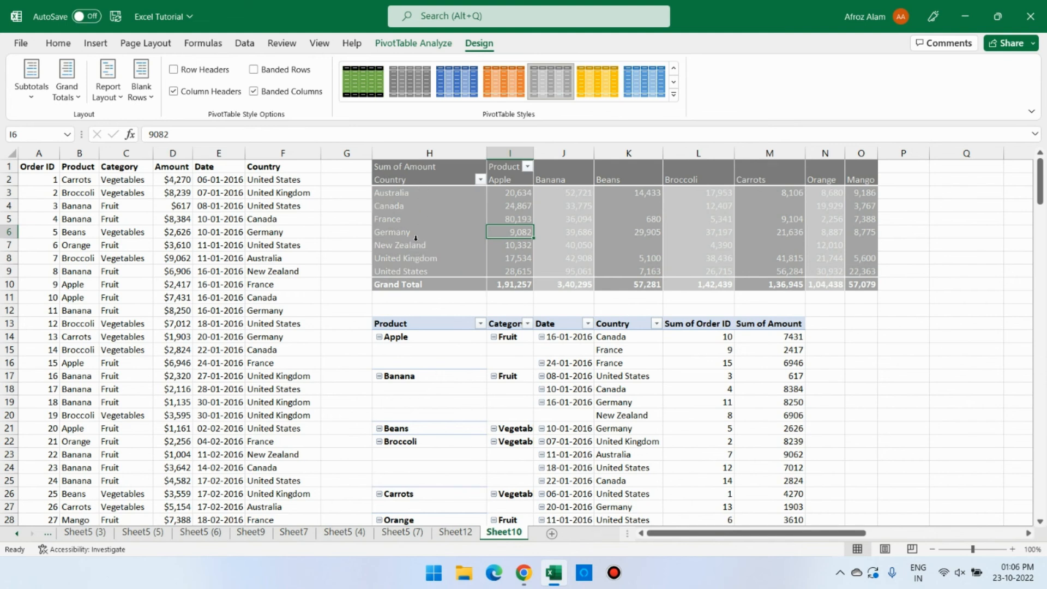
left_click(178, 71)
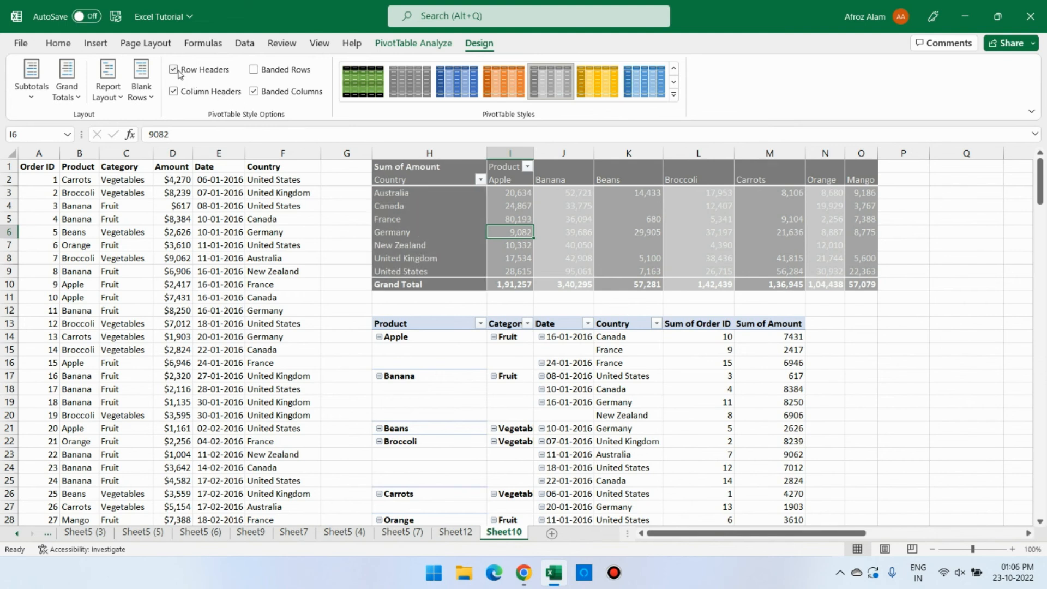
left_click(214, 96)
left_click(214, 95)
Step: Turn off Banded Columns for the first pivot table and try Banded Rows on and off
left_click(274, 75)
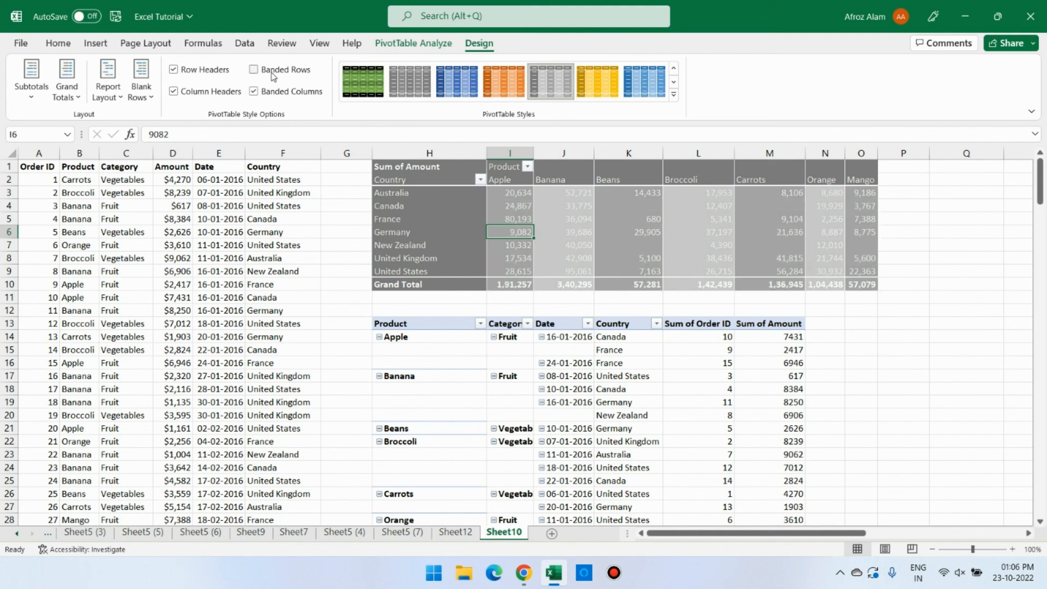
left_click(308, 97)
left_click(626, 210)
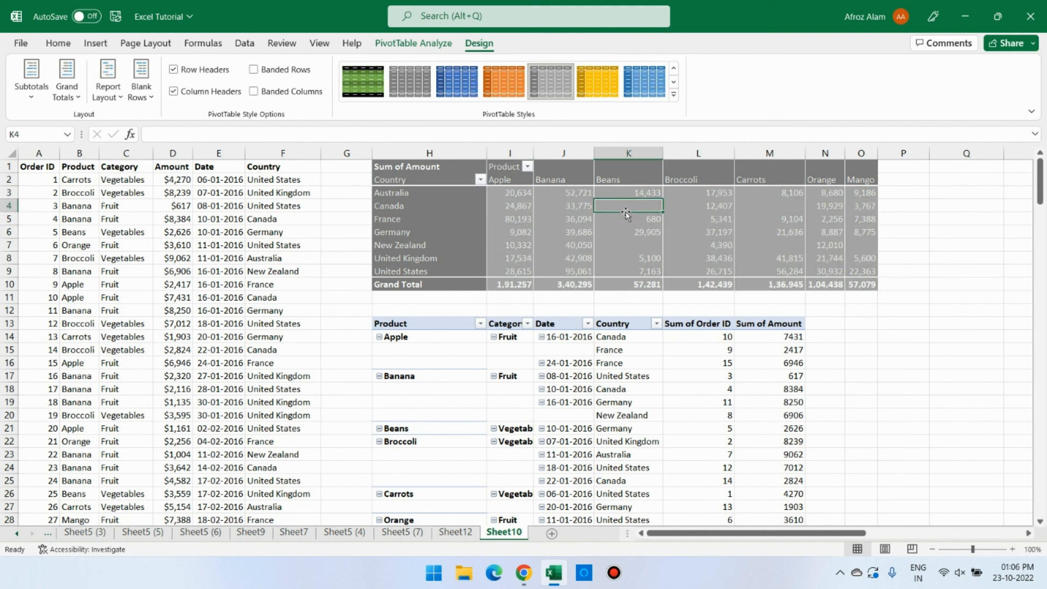
left_click(266, 74)
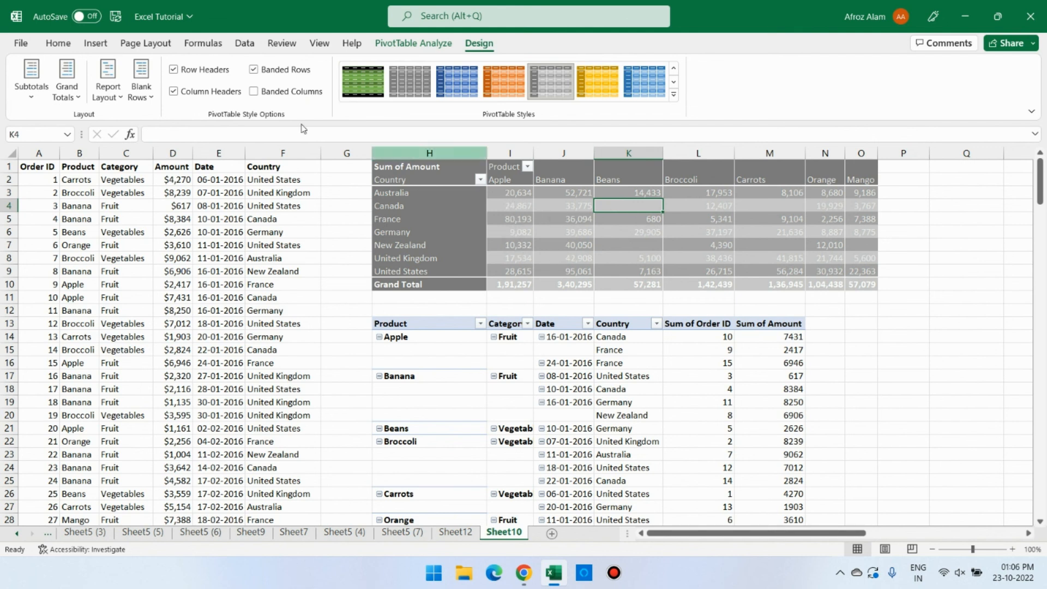
left_click(254, 70)
Step: Turn Banded Columns back on for the first pivot table and compare the shading from Banana to Carrots
left_click(254, 92)
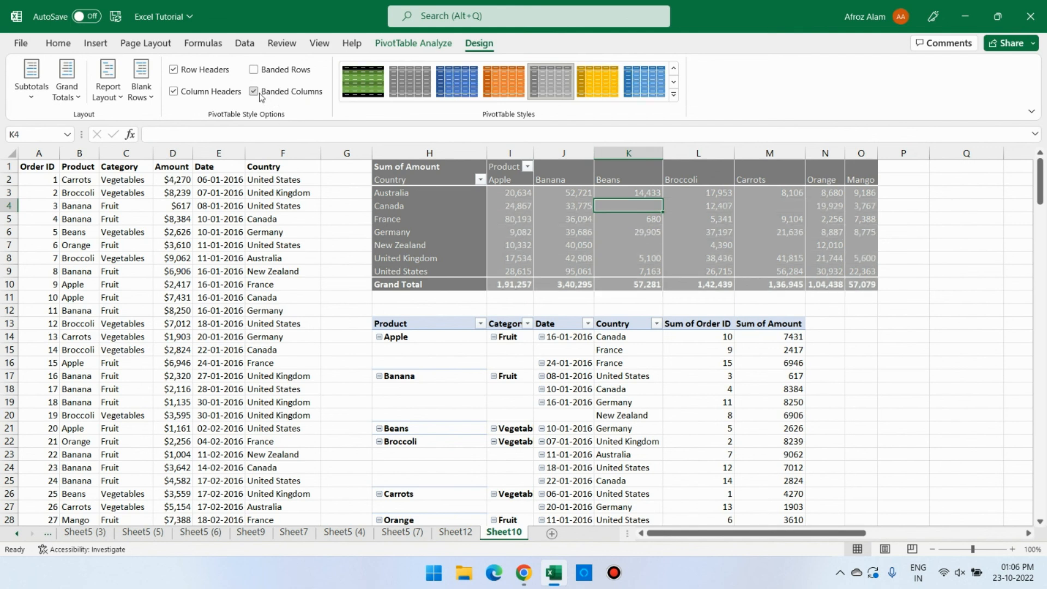
left_click(581, 224)
left_click(622, 230)
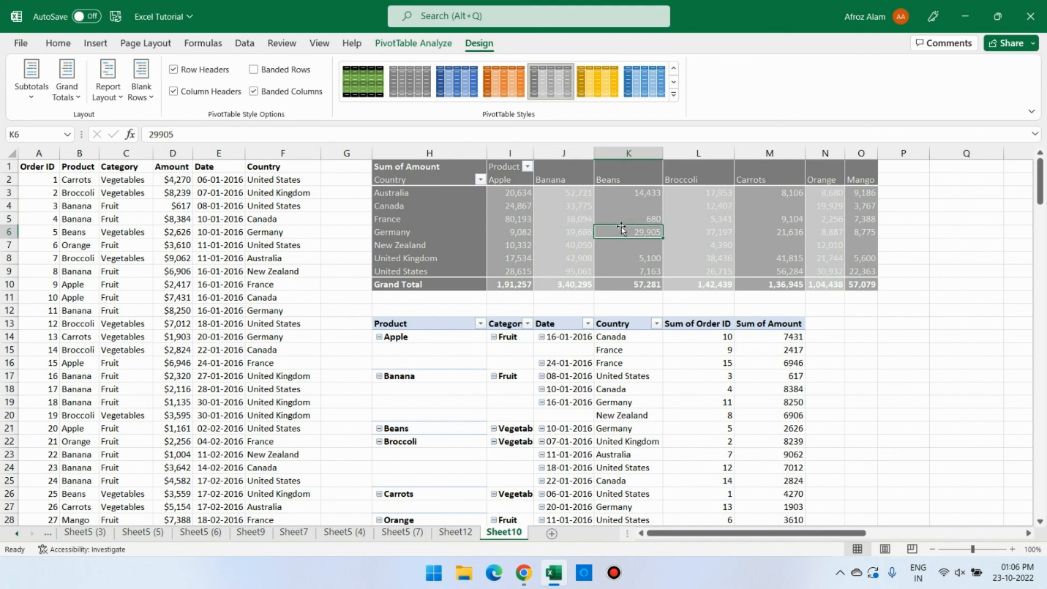
left_click(700, 231)
left_click(760, 232)
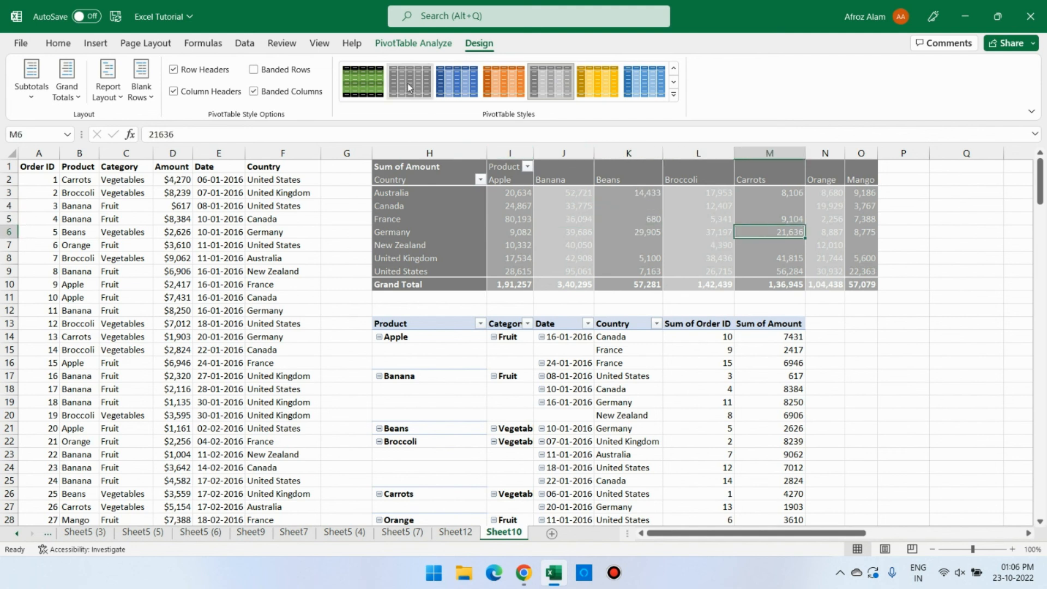
Step: Apply the yellow style from the last row of Medium styles to the first pivot table
left_click(674, 94)
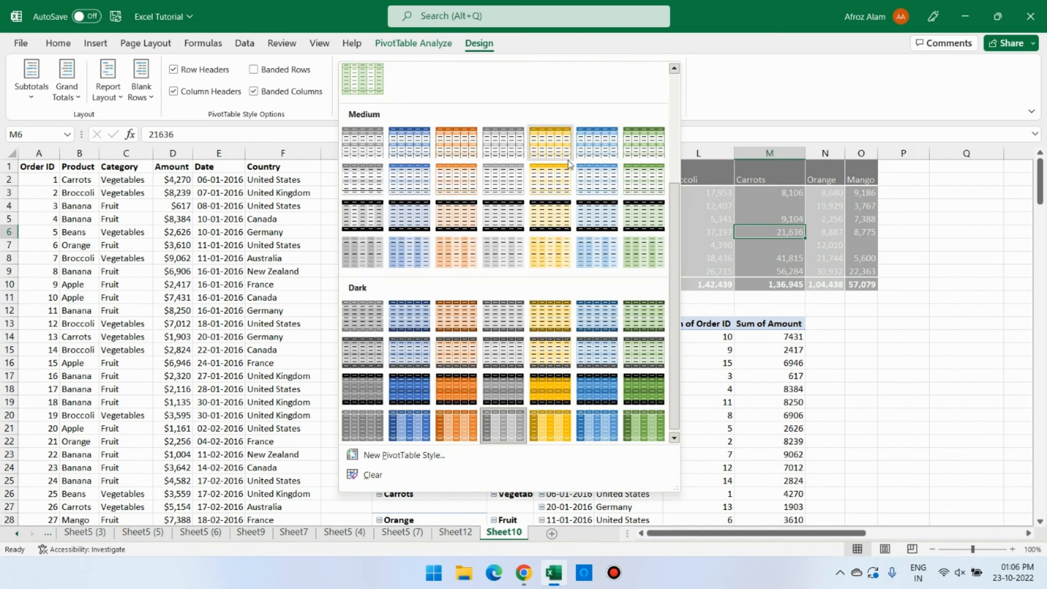
left_click(564, 252)
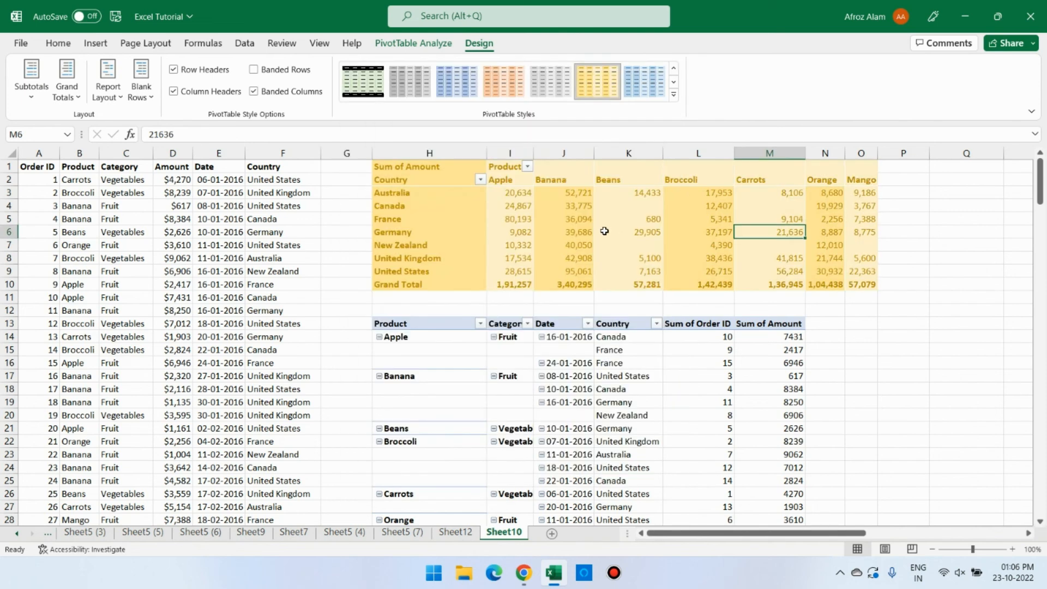
Step: Apply the yellow Medium style with black header and total rows to the first pivot table
left_click(674, 94)
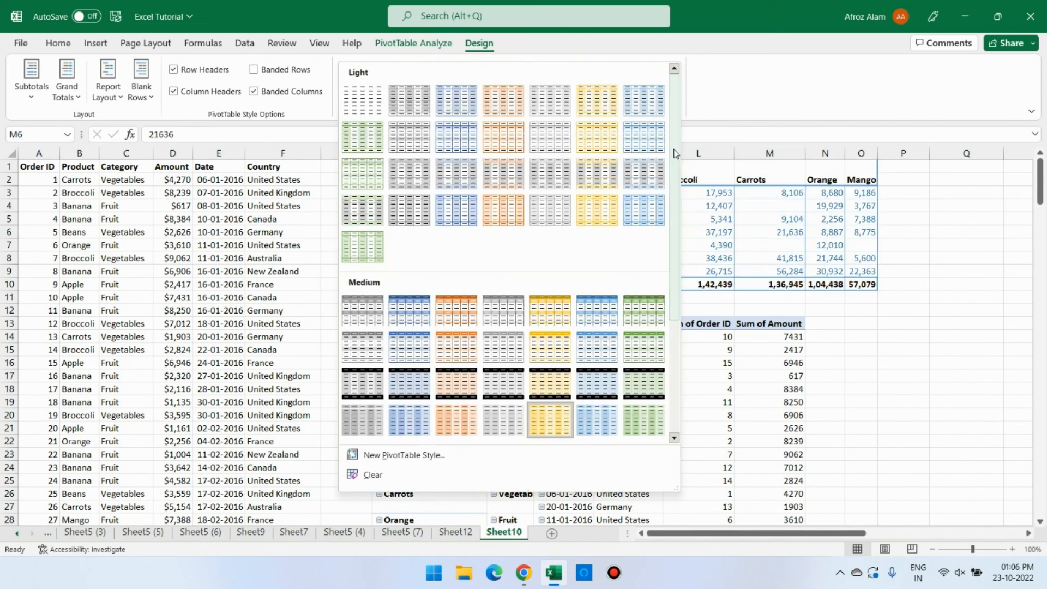
scroll(676, 267, "down", 3)
left_click(550, 219)
left_click(630, 257)
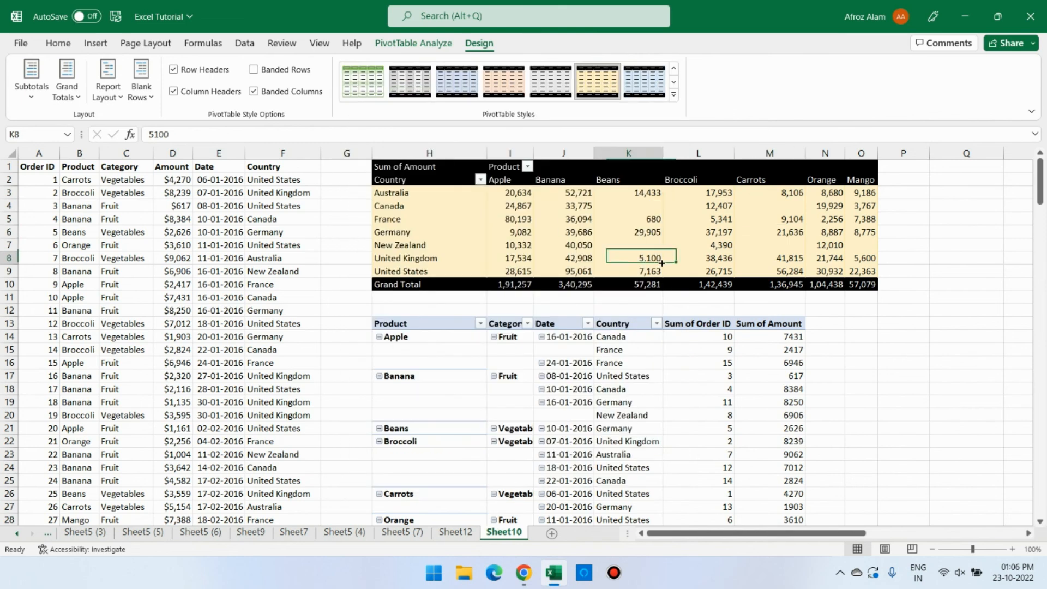
Step: Select a Date cell in the second pivot table and bring up the PivotTable Analyze tools
left_click(565, 346)
left_click(428, 44)
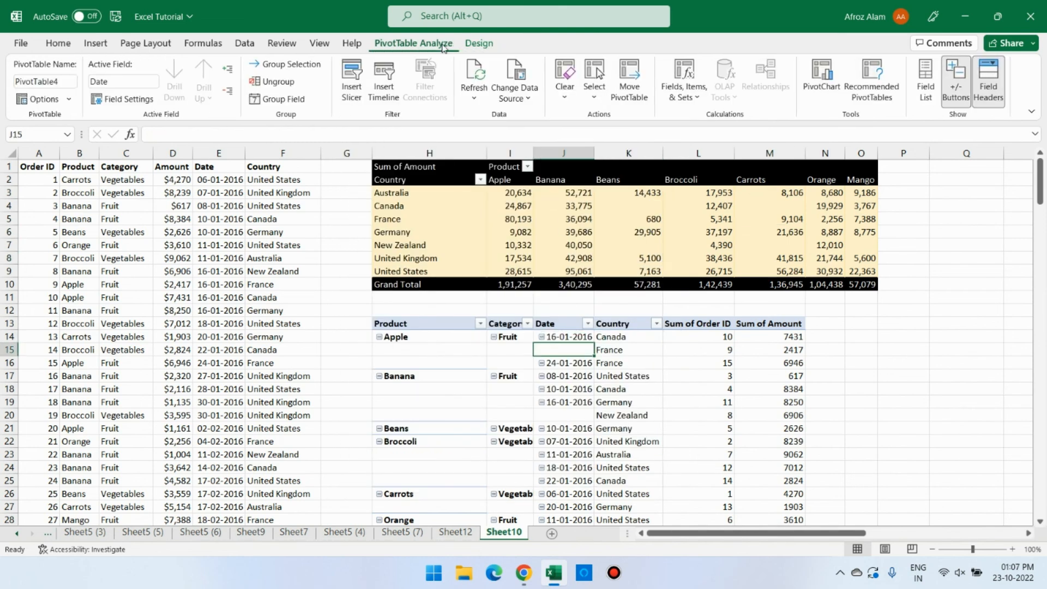